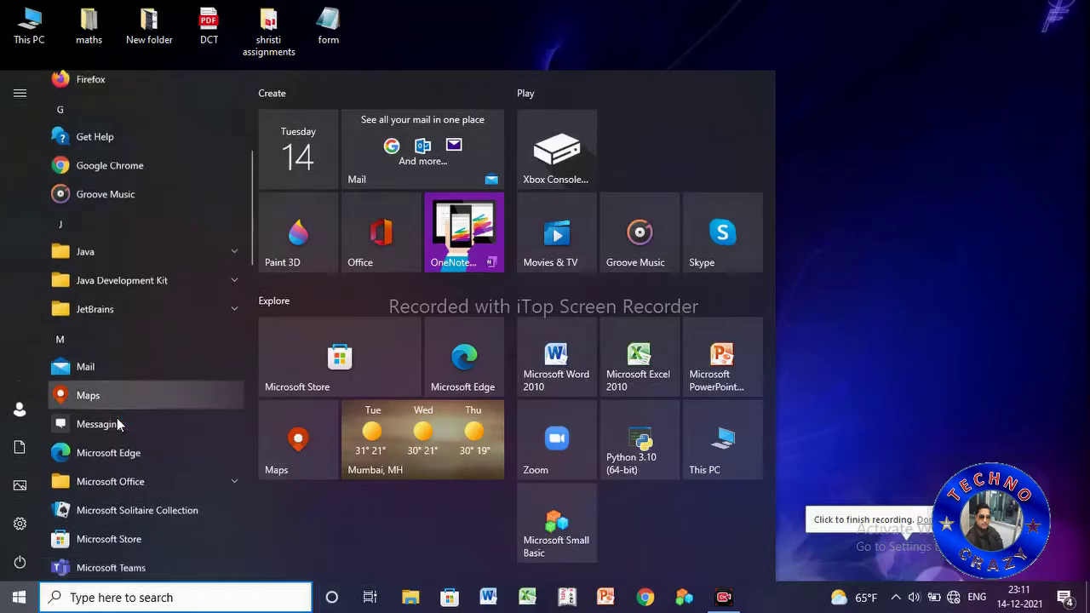
Launch Microsoft Excel 2010 from the Office folder and dismiss the Activation Wizard
scroll(117, 417, down, 3)
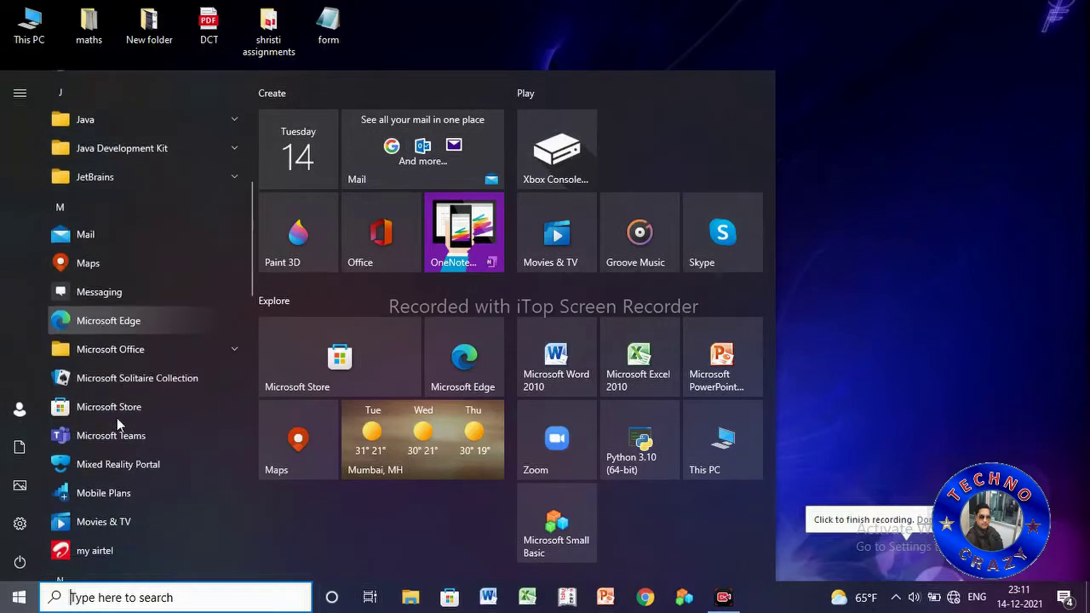
click(147, 350)
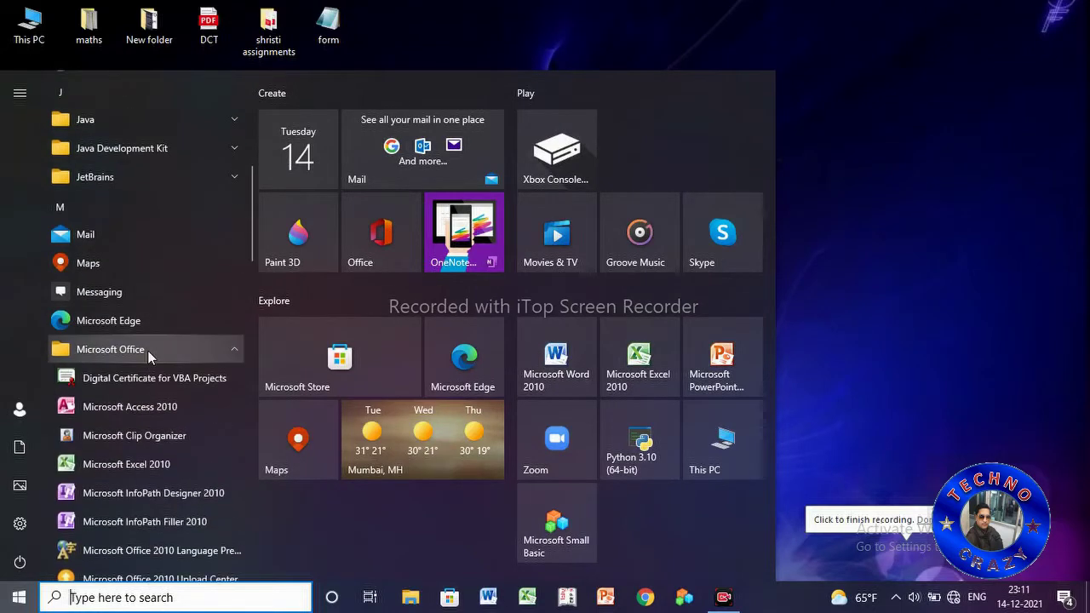
click(145, 463)
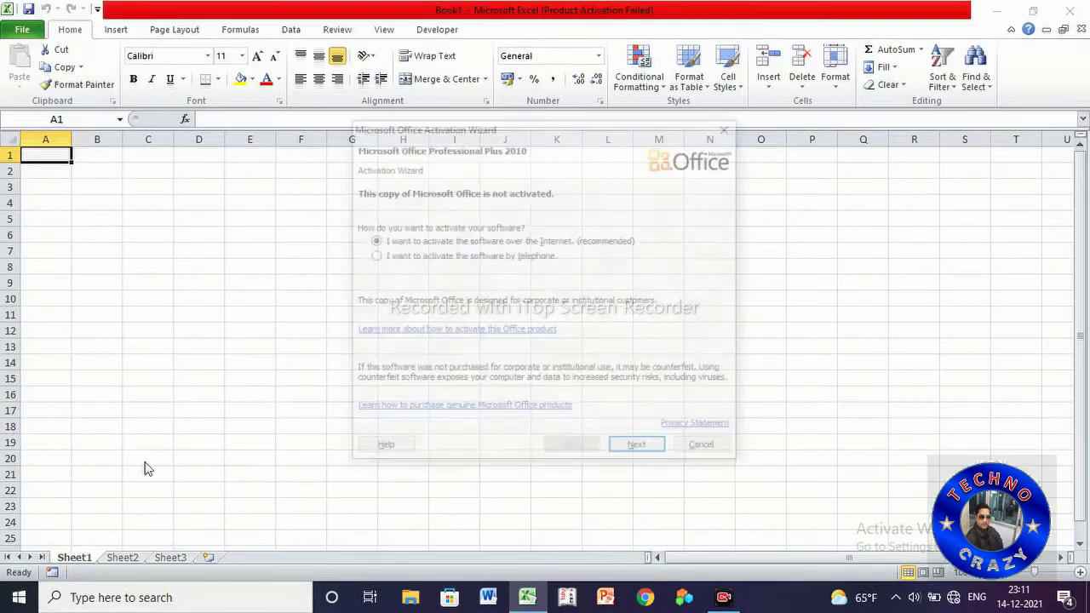
click(720, 449)
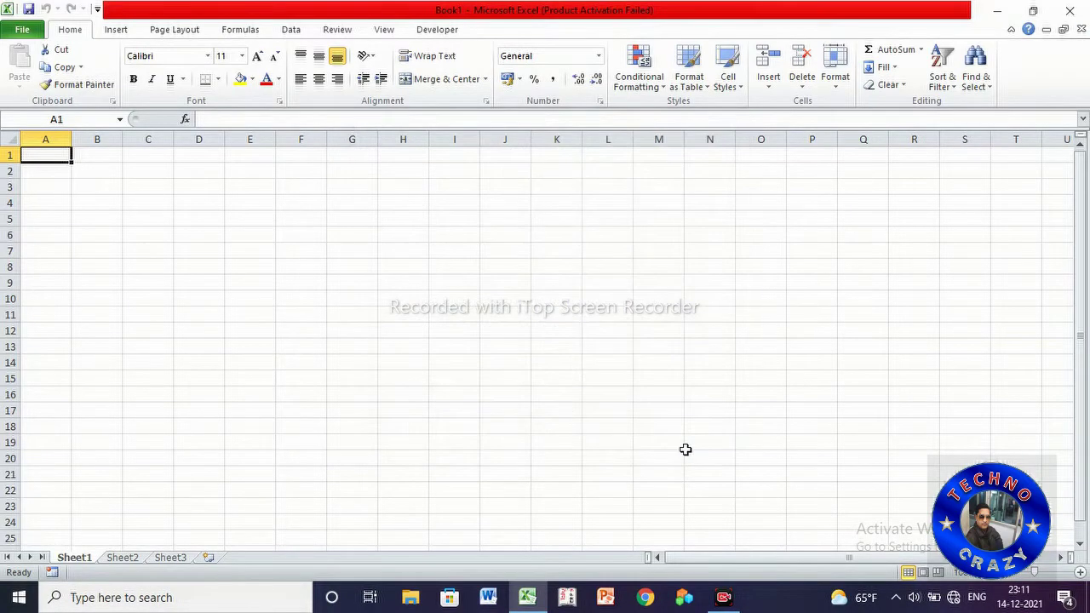
scroll(159, 128, up, 1)
scroll(165, 136, up, 1)
scroll(167, 132, up, 1)
scroll(167, 131, up, 1)
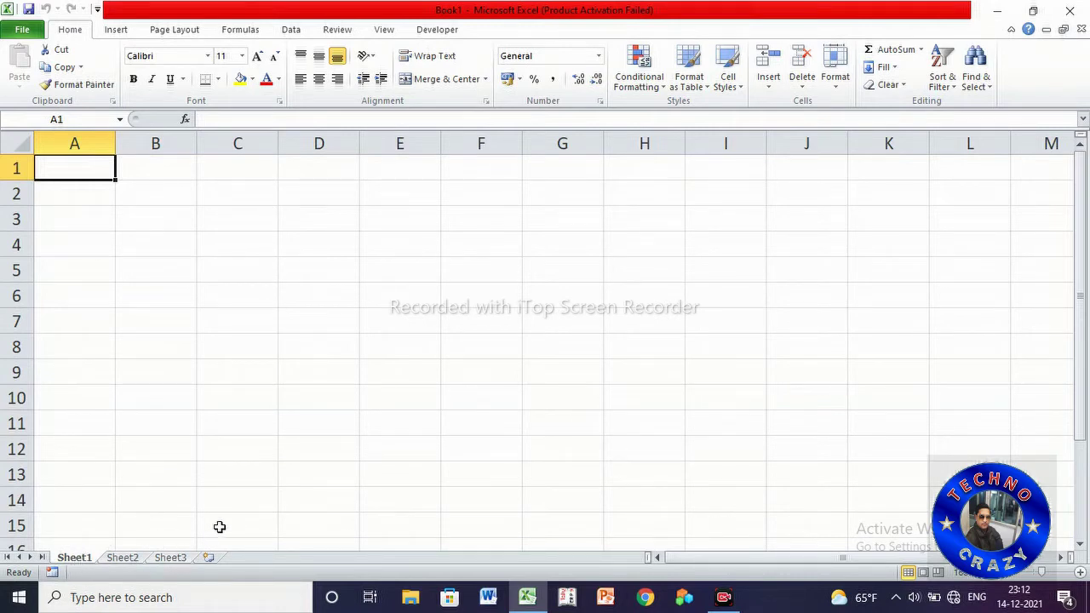
click(136, 558)
click(78, 559)
click(85, 143)
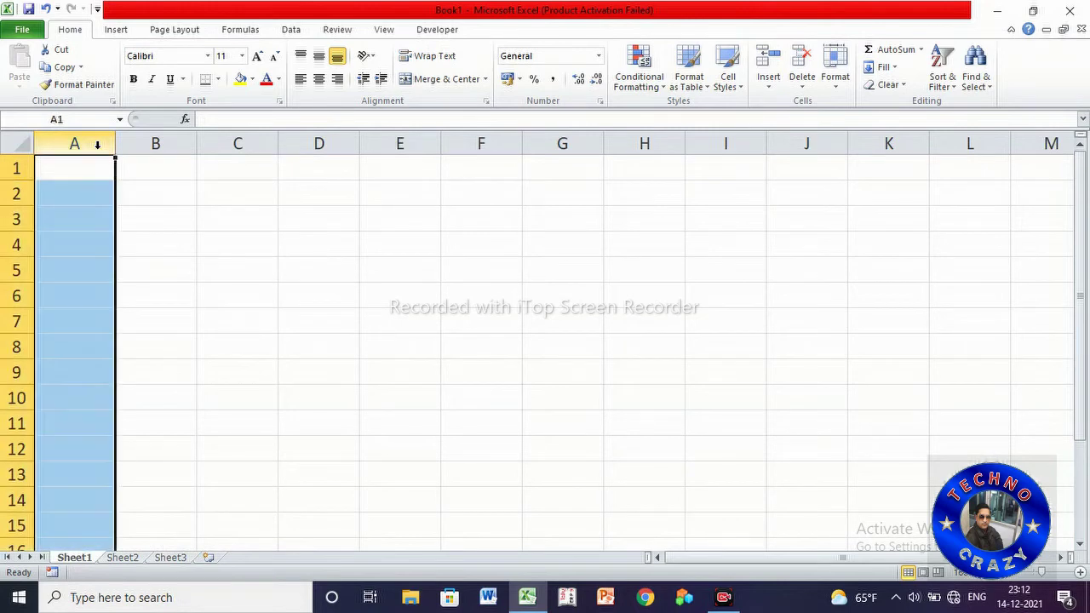
click(165, 142)
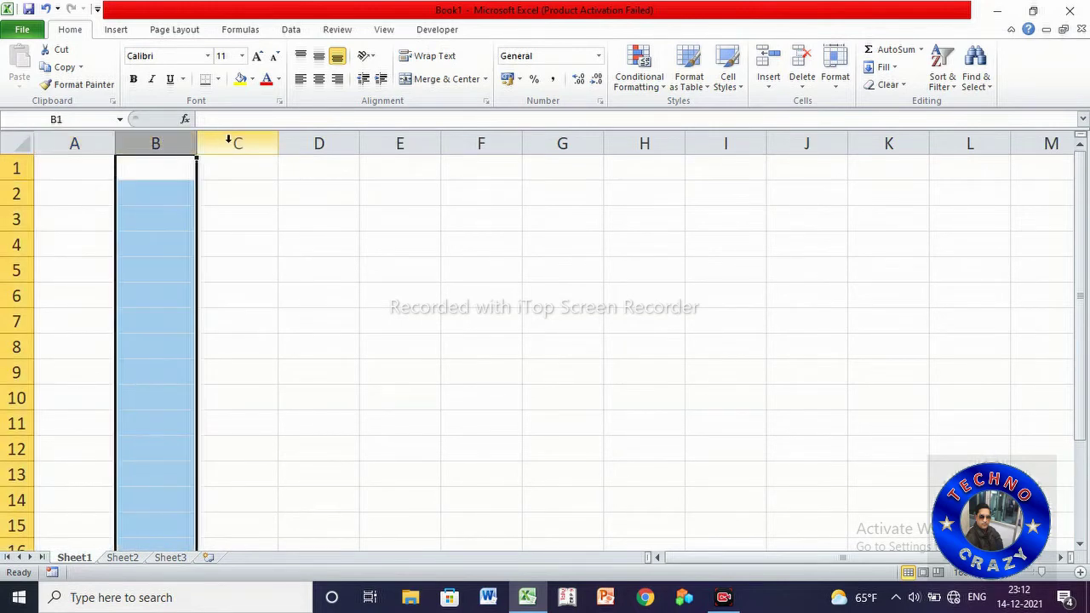
click(228, 142)
click(310, 142)
click(379, 143)
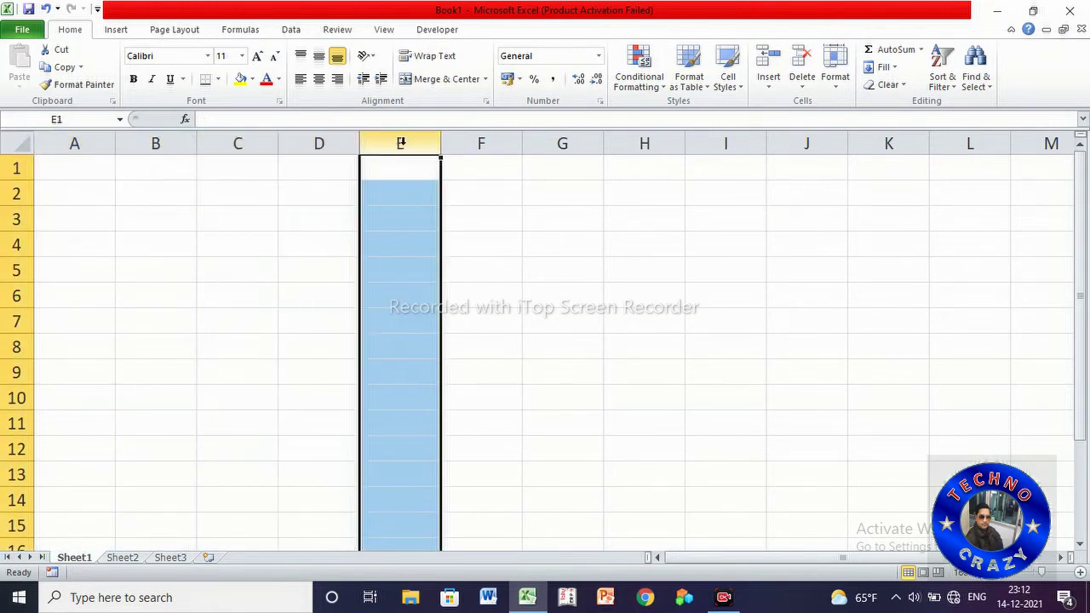
click(469, 142)
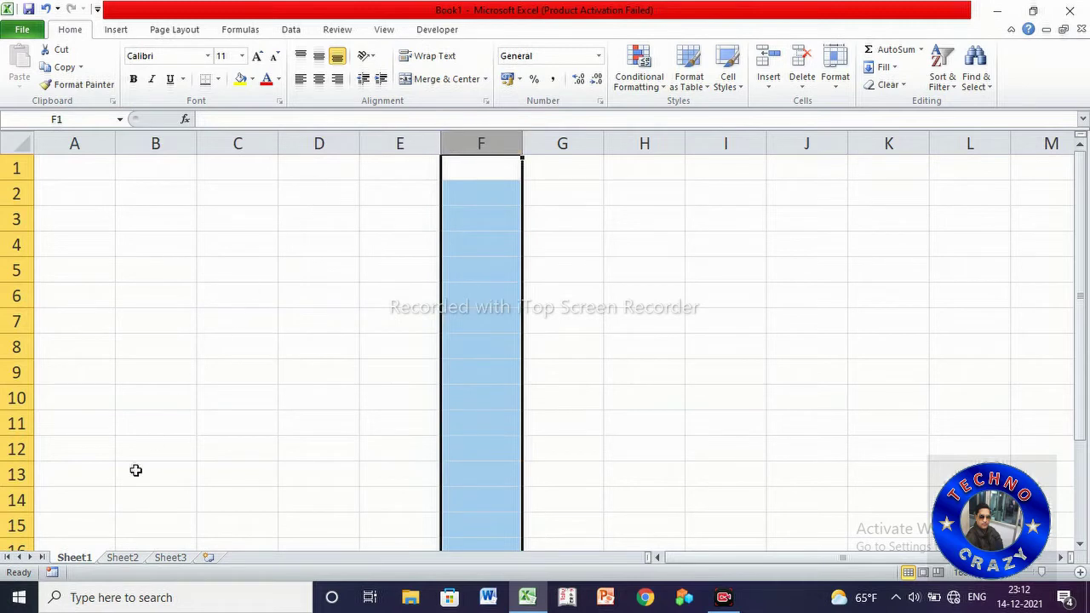
click(17, 168)
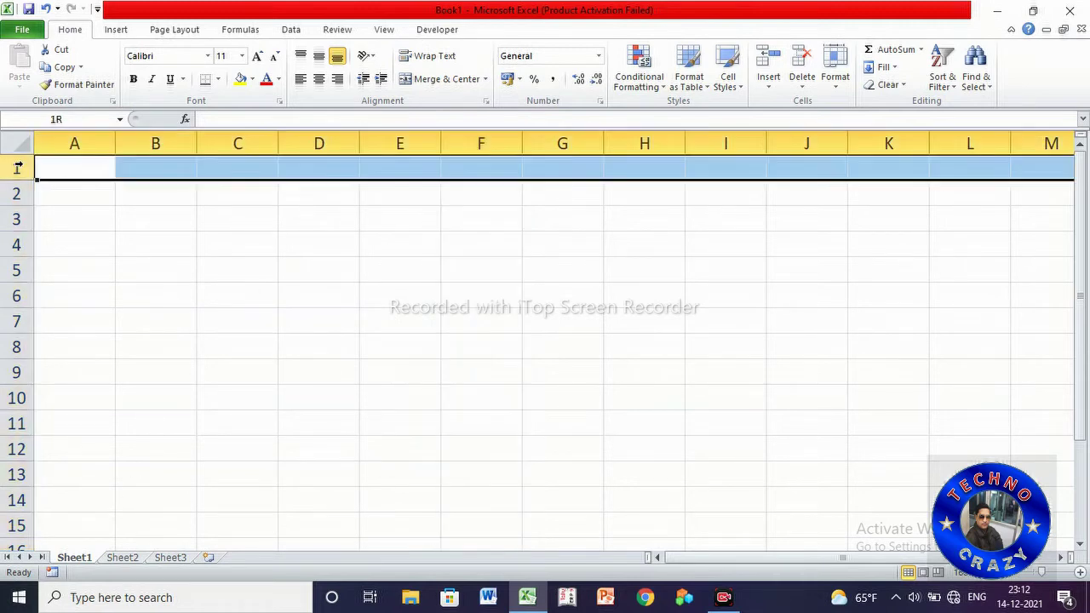
click(15, 193)
click(16, 219)
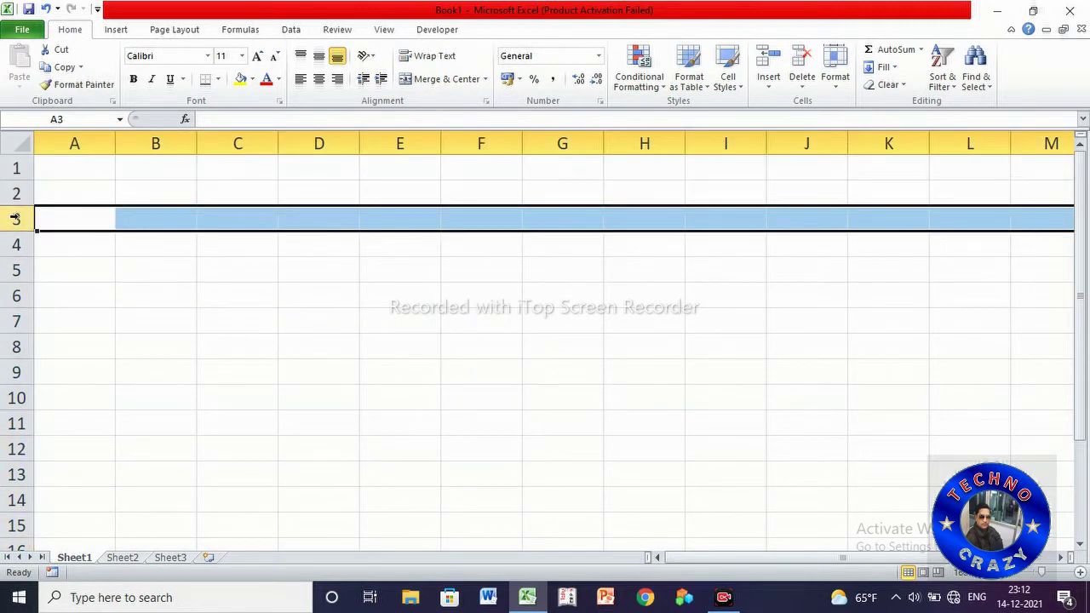
click(16, 245)
click(17, 270)
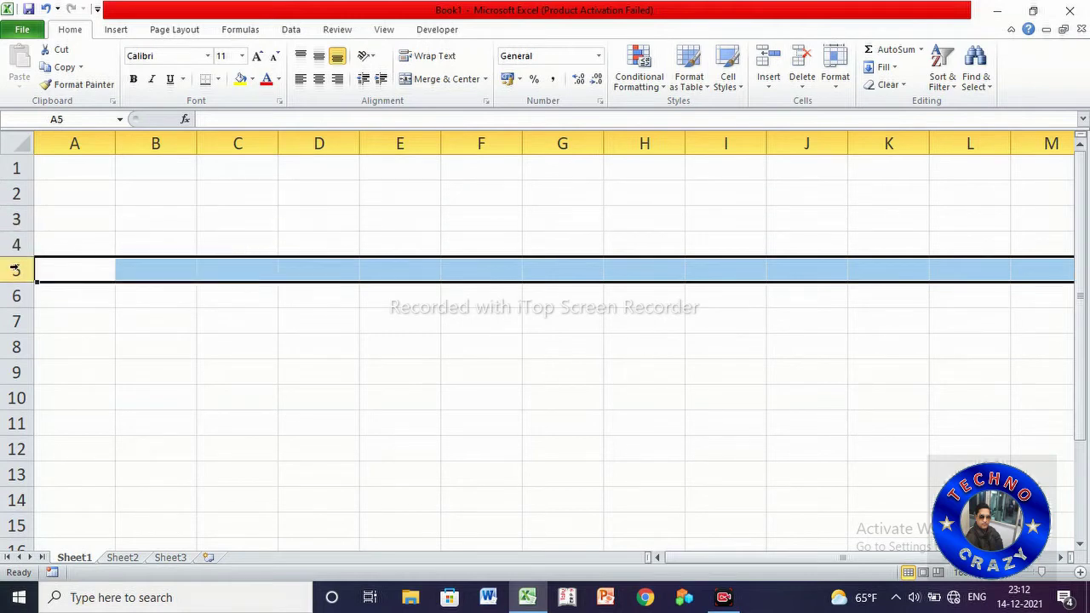
click(96, 140)
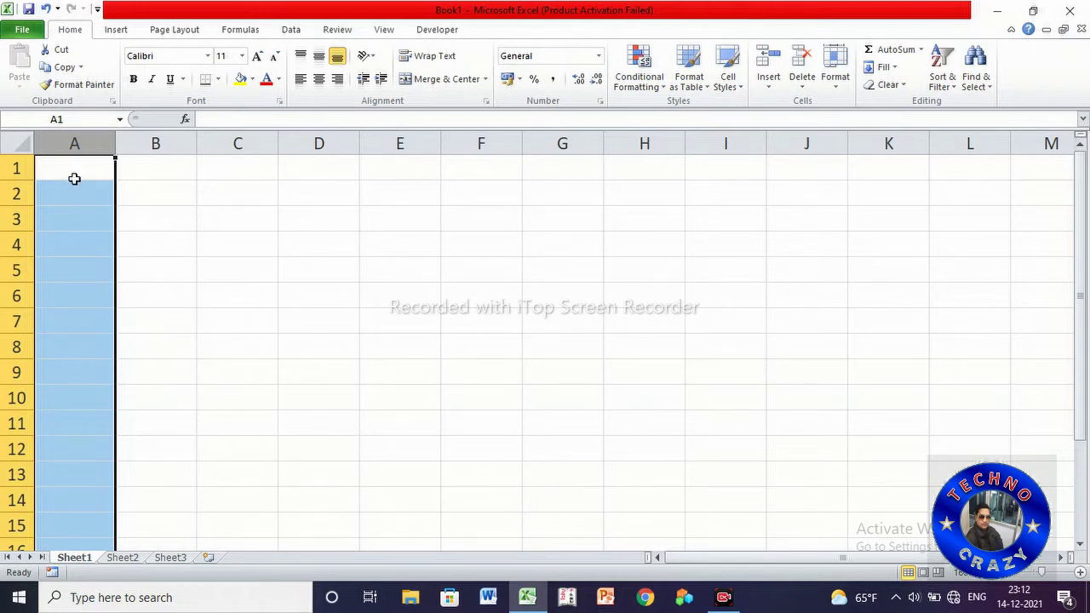
click(325, 317)
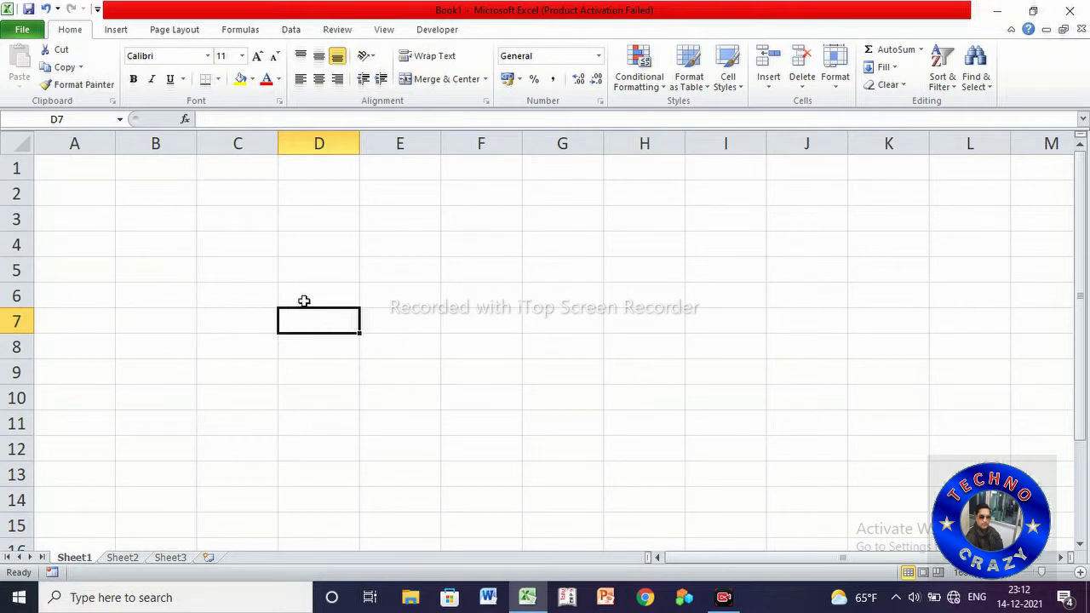
click(47, 120)
click(549, 265)
click(49, 121)
click(461, 414)
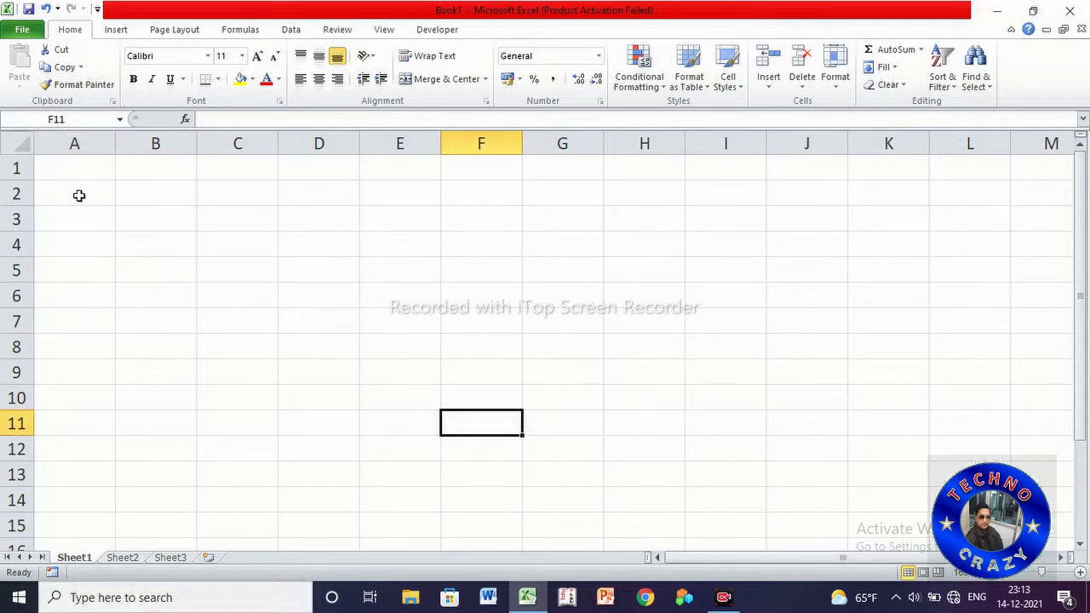
Rename Sheet1 to 'result'
right_click(82, 564)
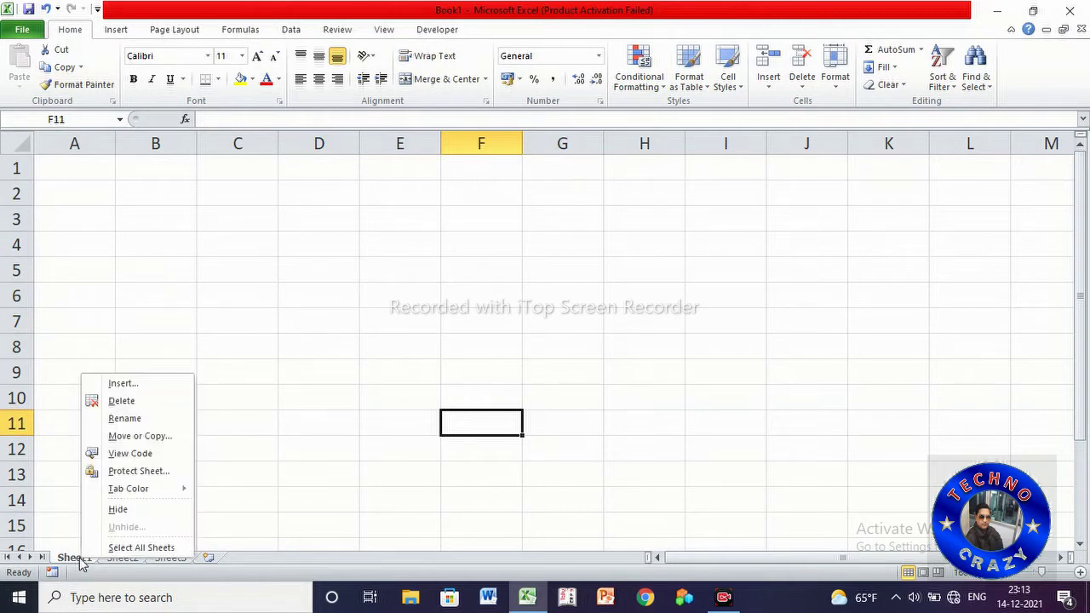
click(121, 420)
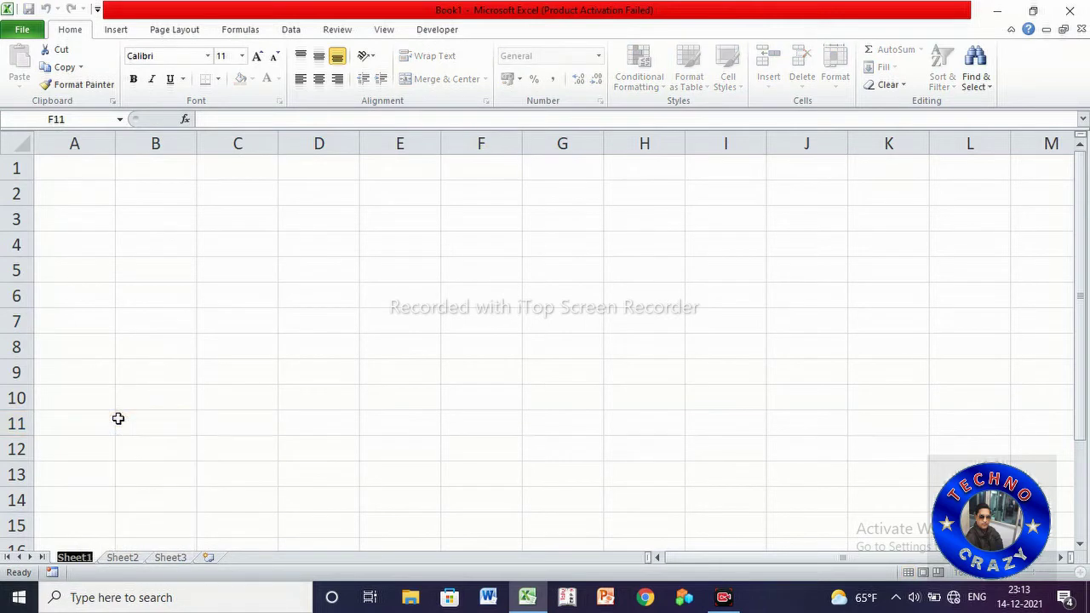
text(result)
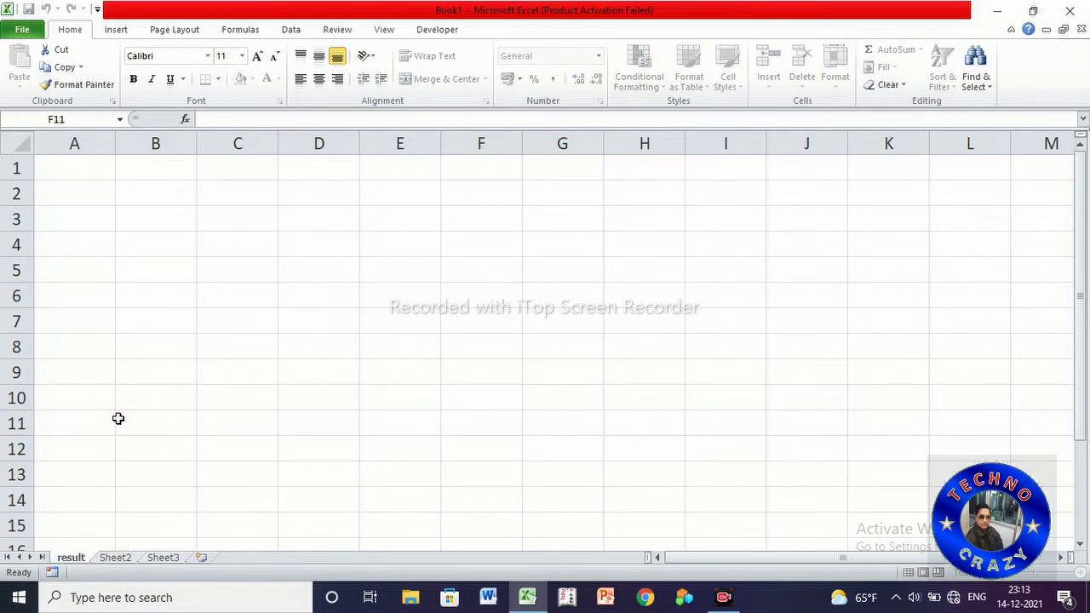
key(Return)
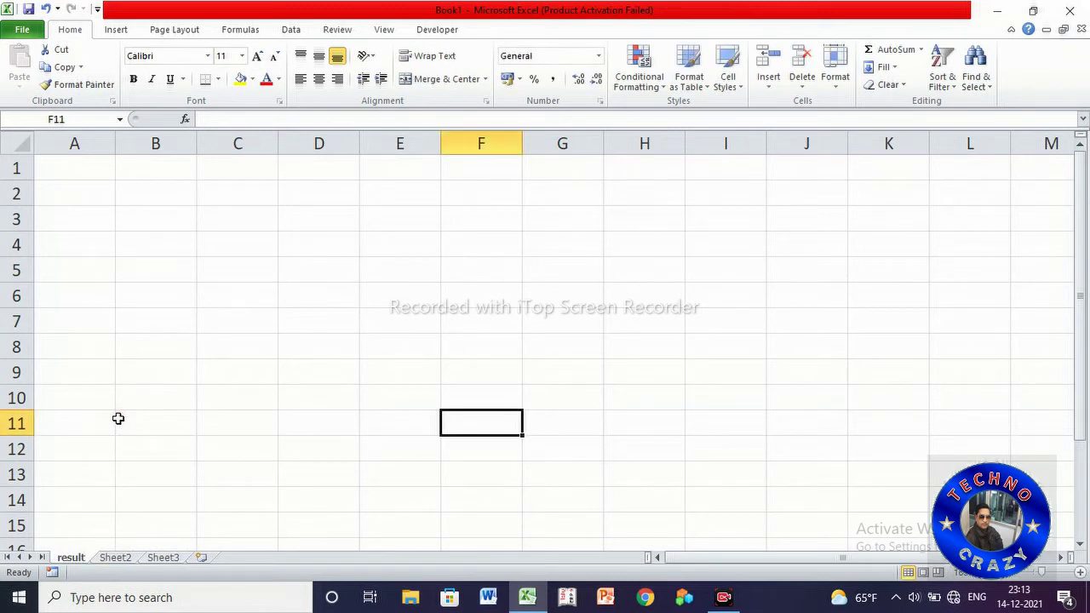
Set the result sheet's tab colour to red
right_click(73, 562)
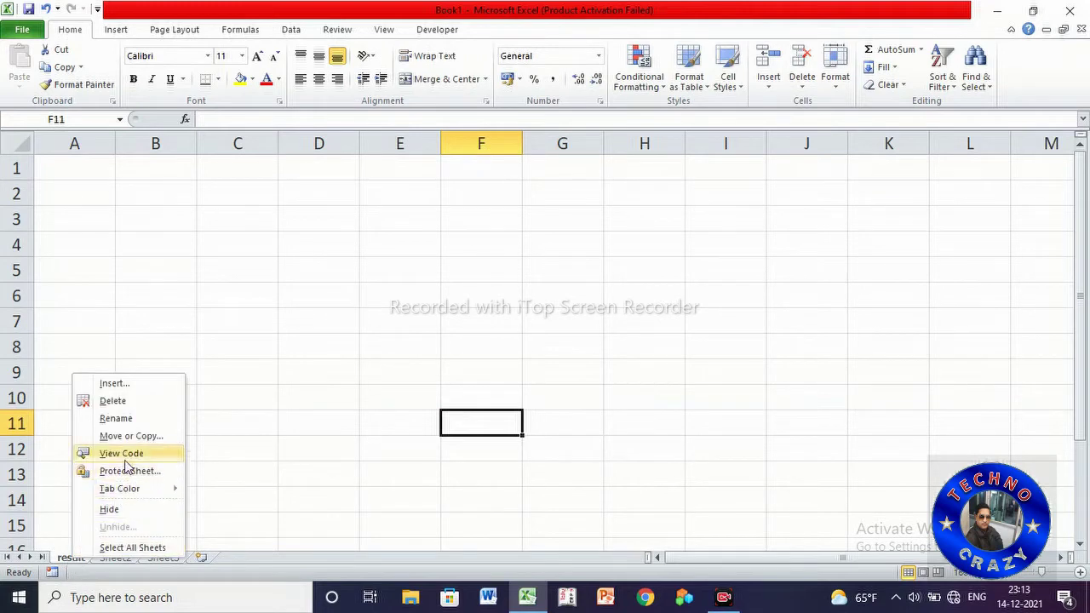
mouse_move(127, 498)
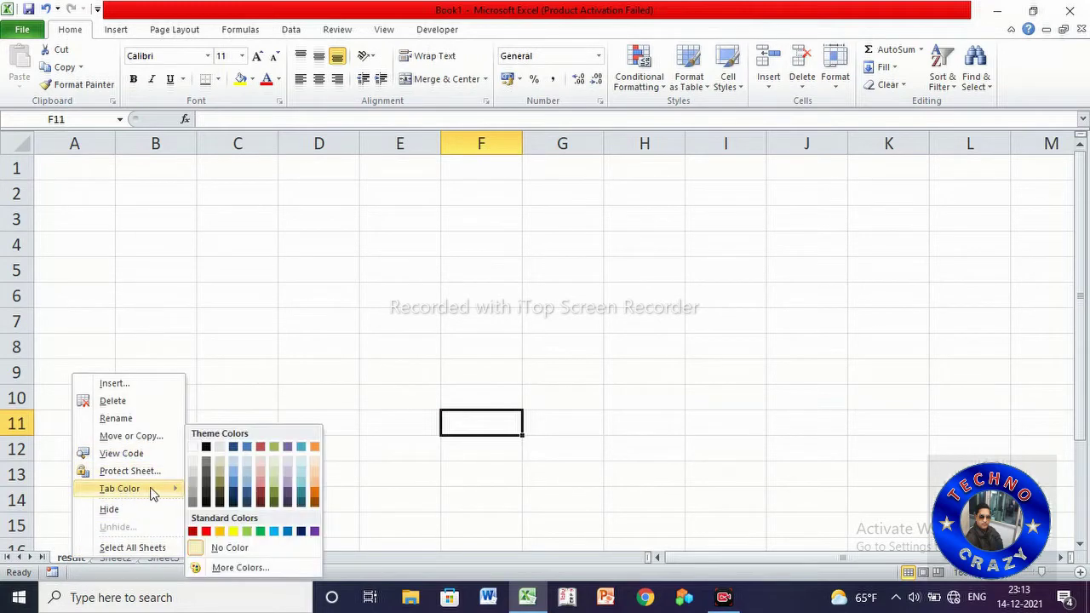
click(192, 531)
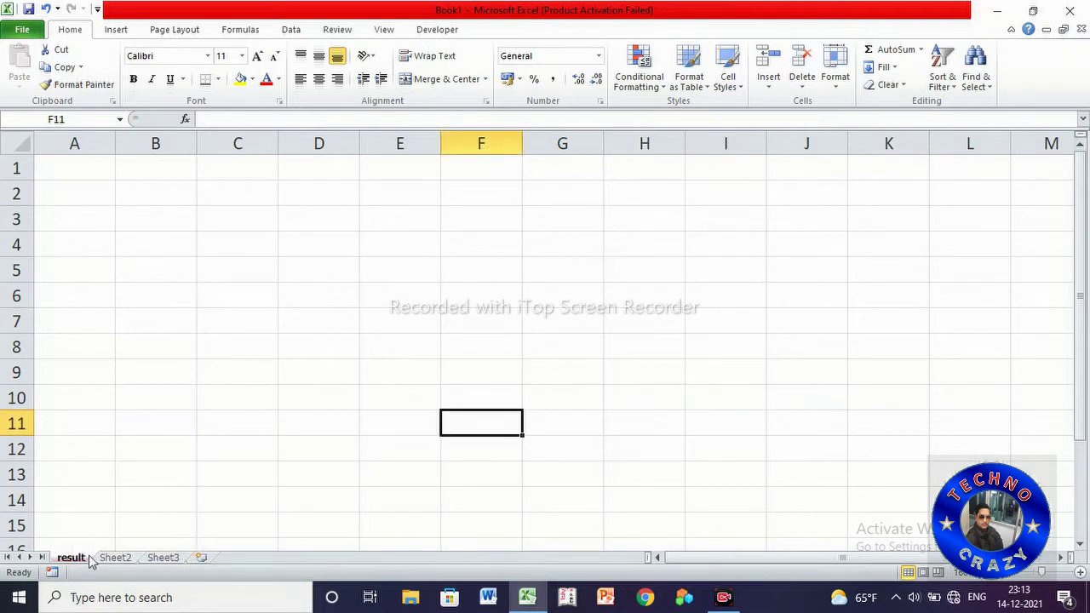
Check the red tab by switching to Sheet2 and back, then select A1
click(132, 474)
click(111, 558)
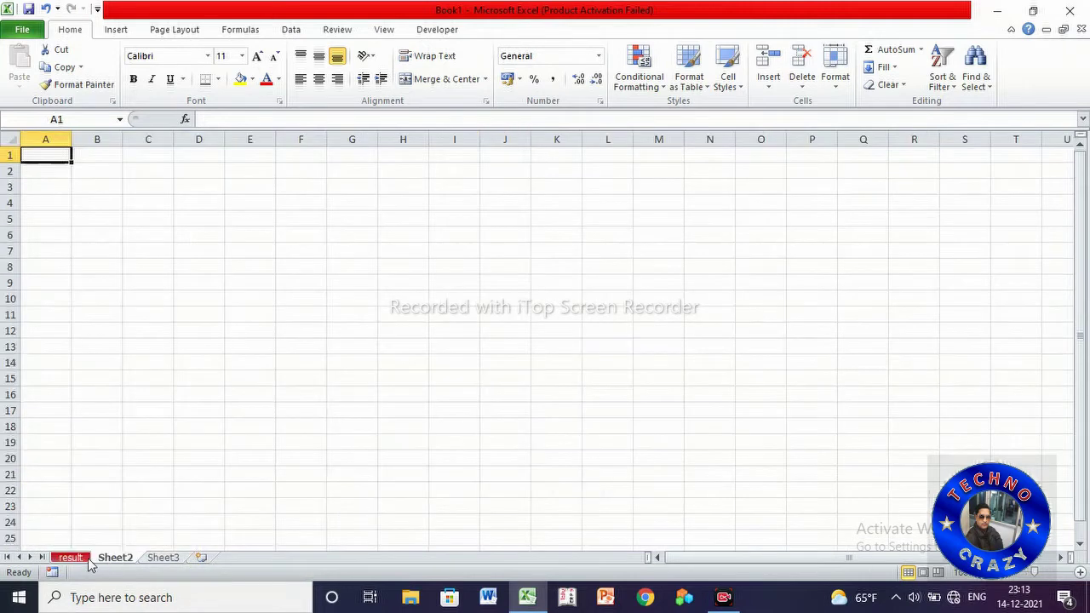
click(75, 559)
click(84, 176)
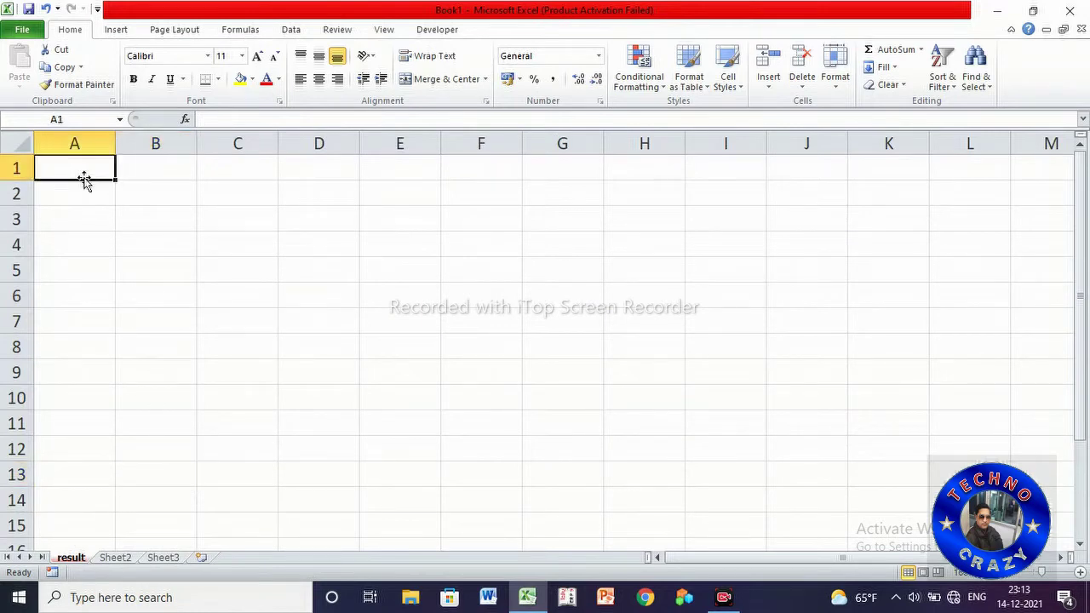
Enter ROLL NO in A1 and NAME OF THE STUDENT in B1, widening column B to fit
text(r)
key(BackSpace)
text(ROLL NO)
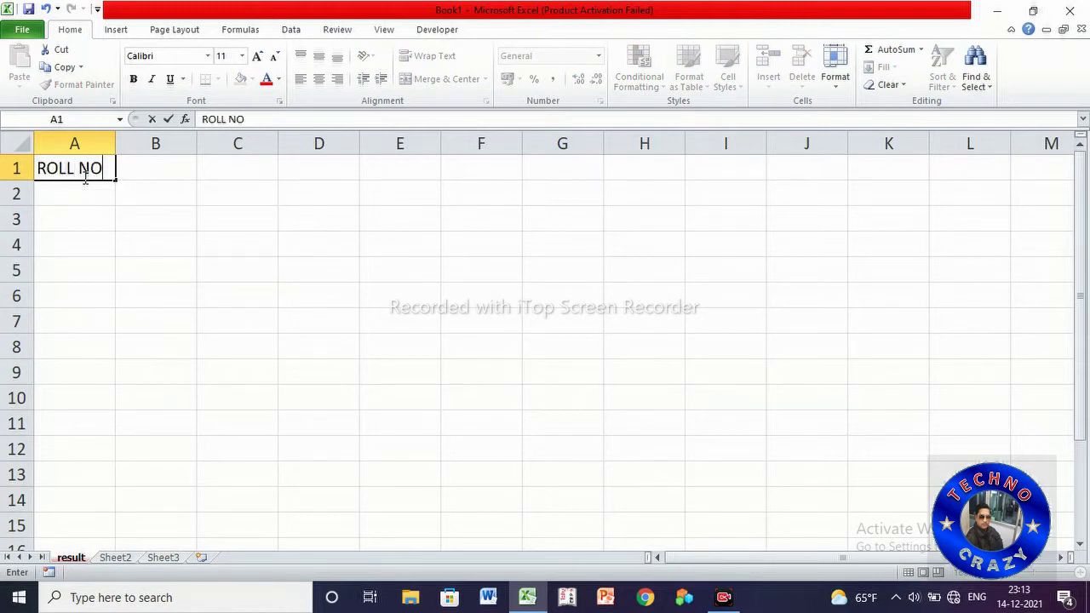
key(Tab)
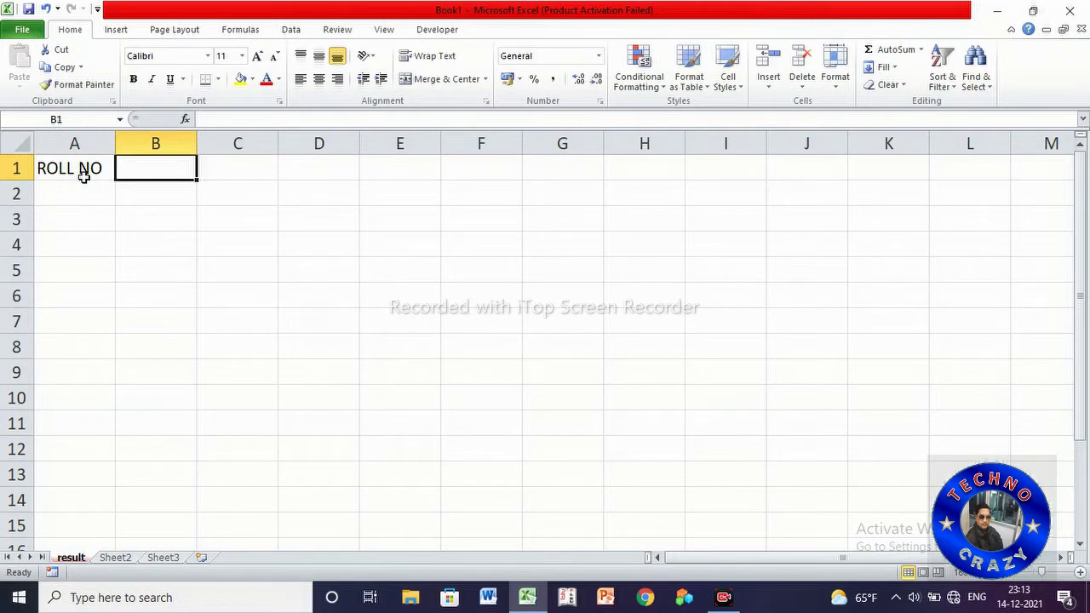
text(NAME OF THE STUDENT)
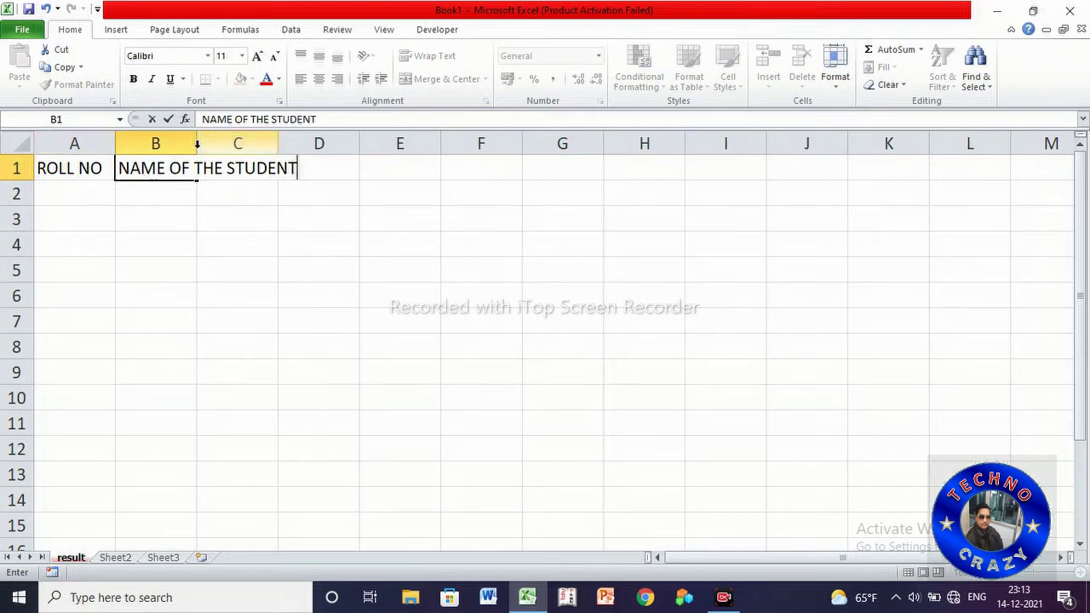
drag(195, 144, 256, 143)
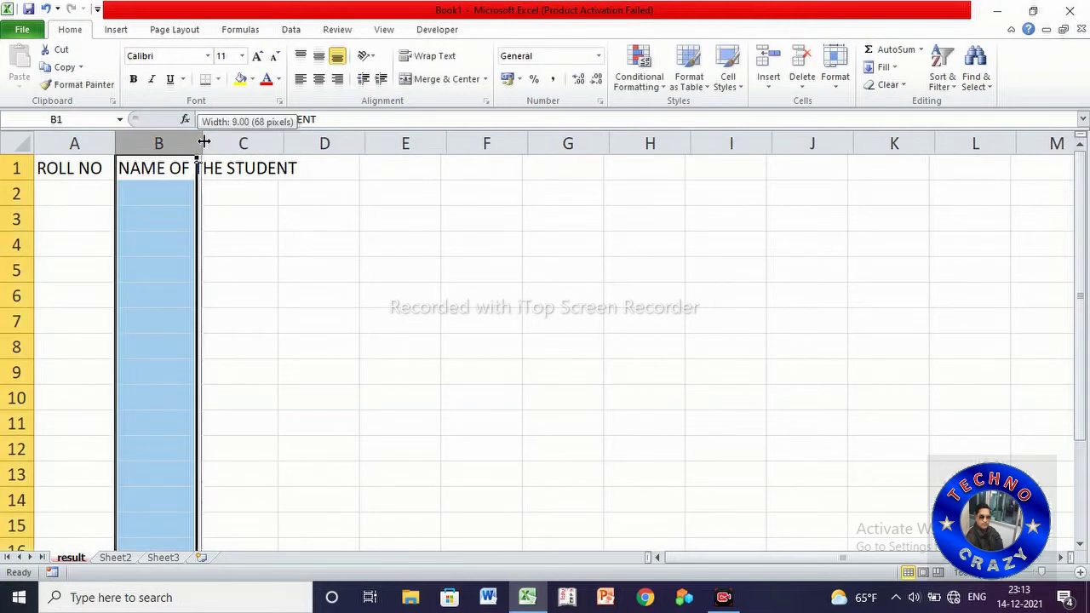
drag(255, 143, 356, 143)
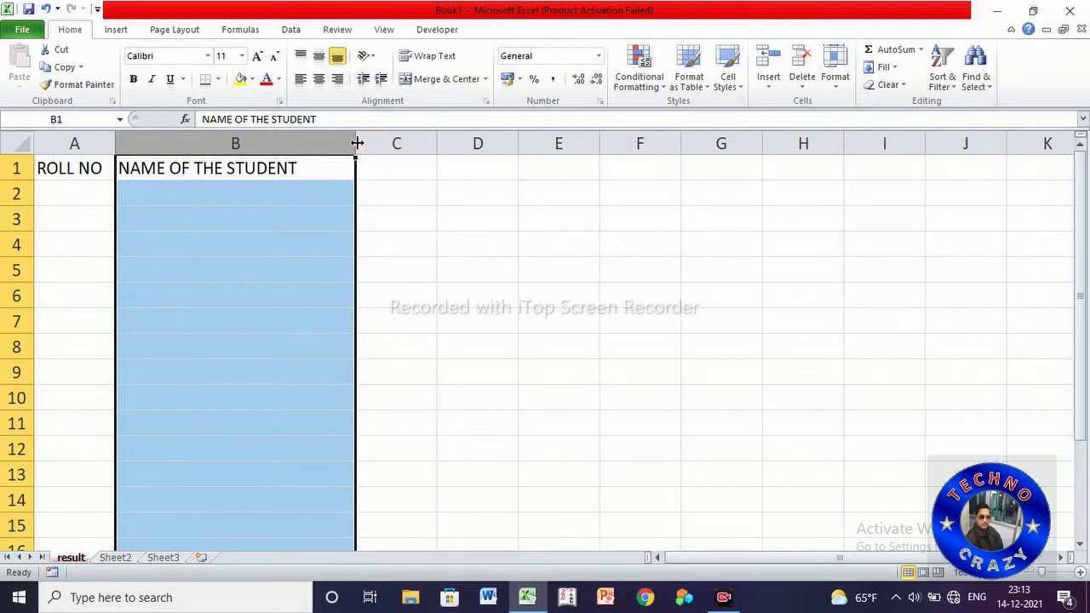
Enter subject headers MATHS, ENGLISH, MIL, ELECT, S.SC and G.SC. in C1:H1
click(397, 168)
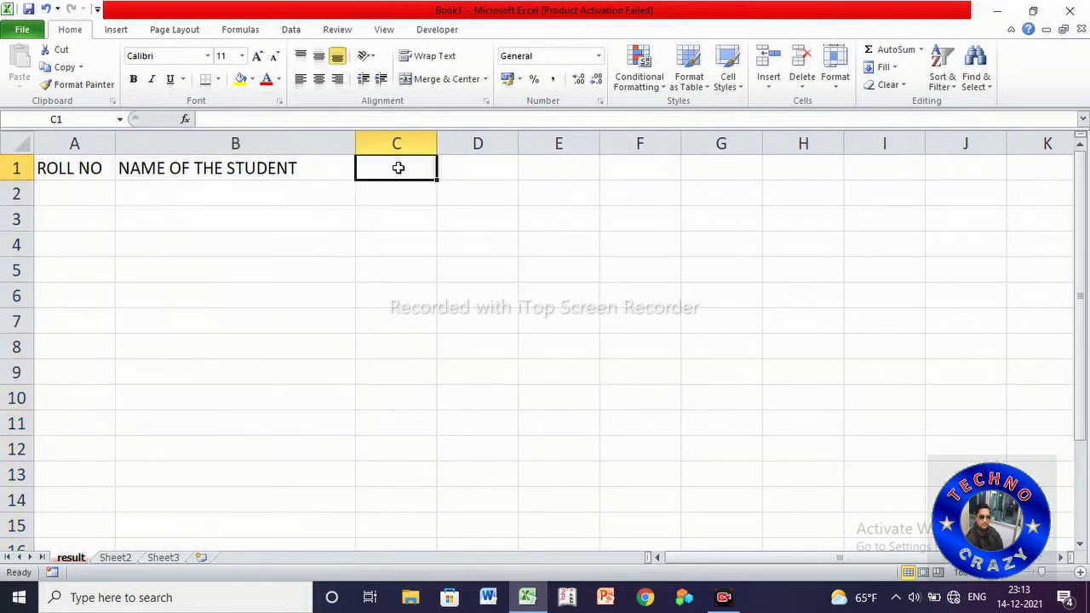
text(MATHS)
key(Tab)
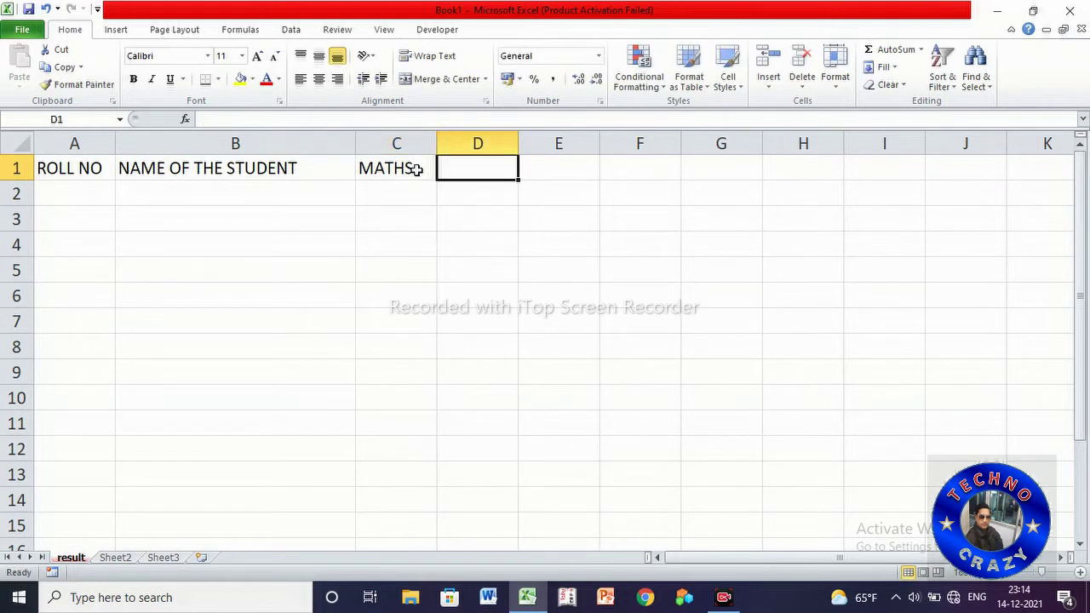
text(ENGLISH)
key(Tab)
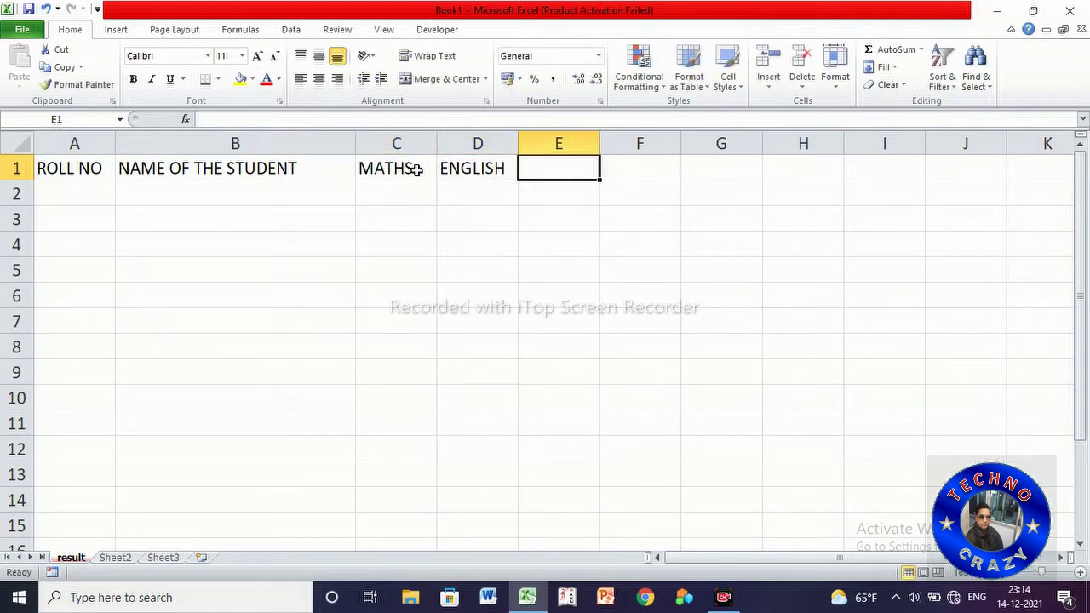
text(MIL)
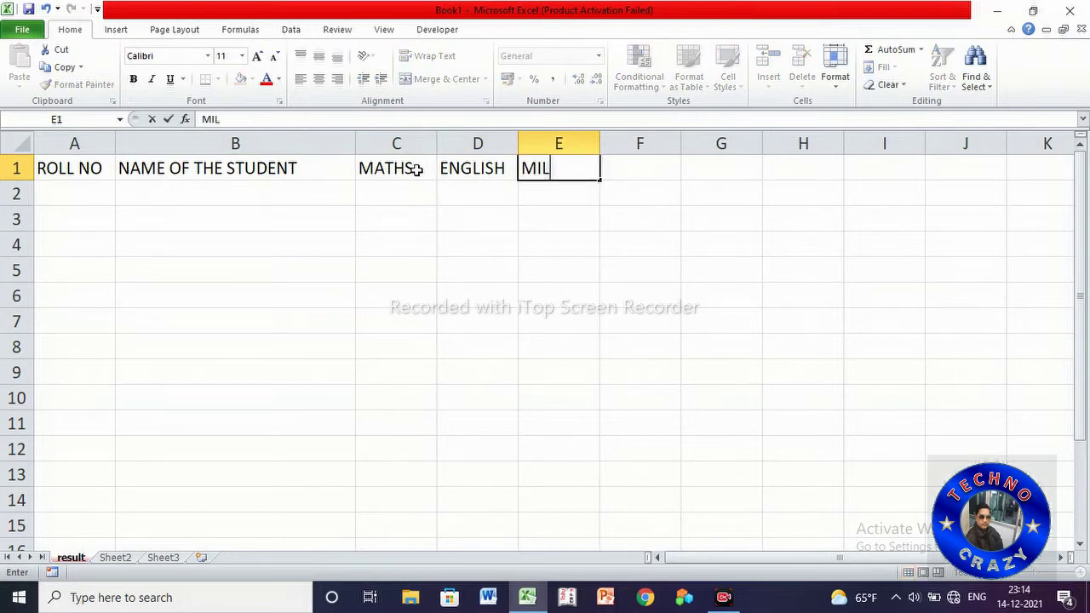
key(Tab)
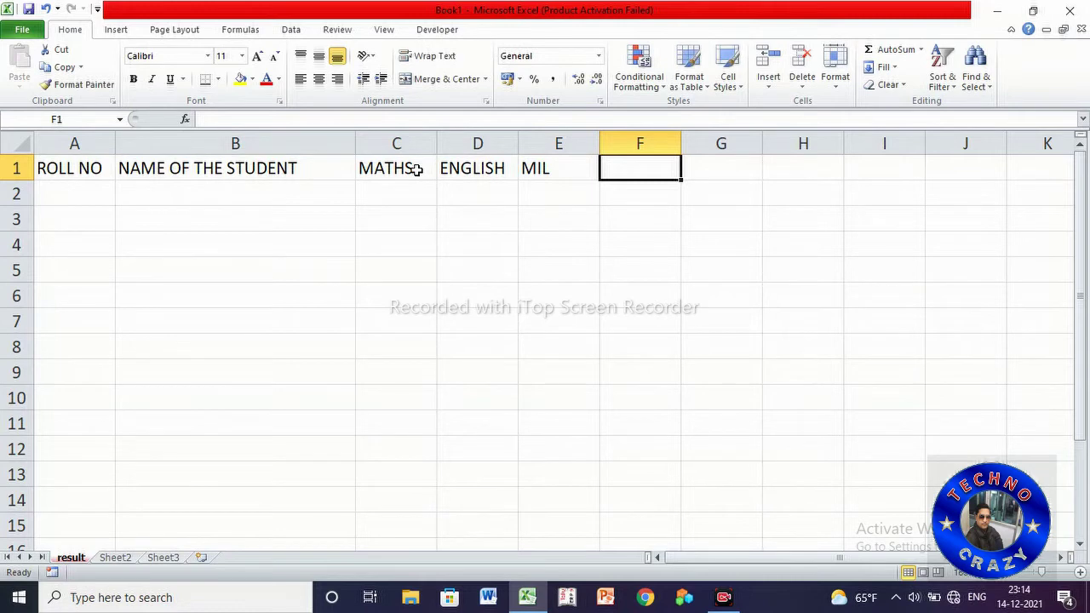
text(ELECT)
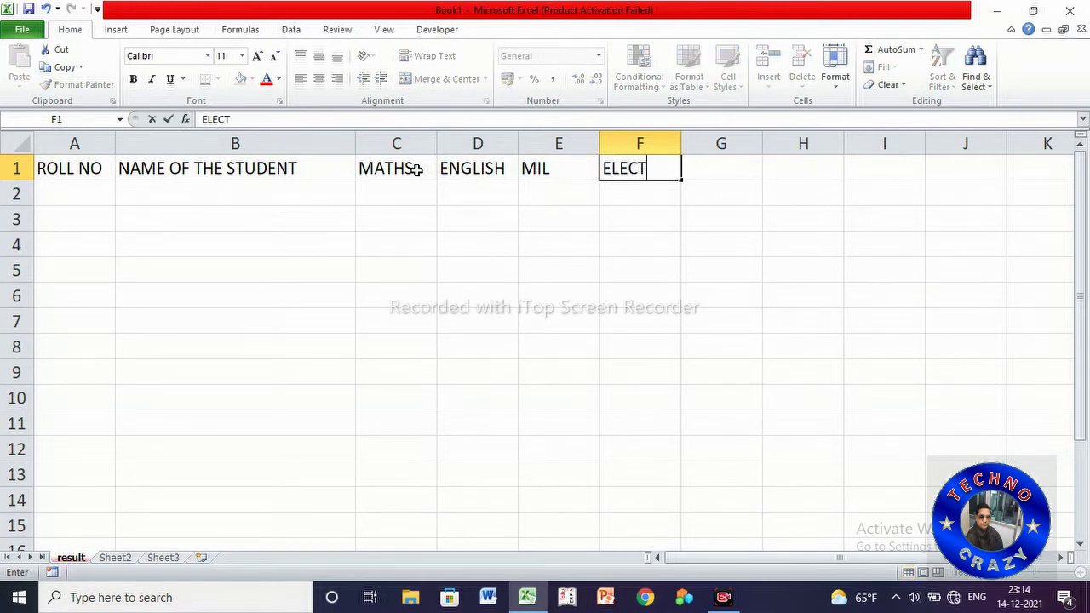
key(Tab)
text(S.SC)
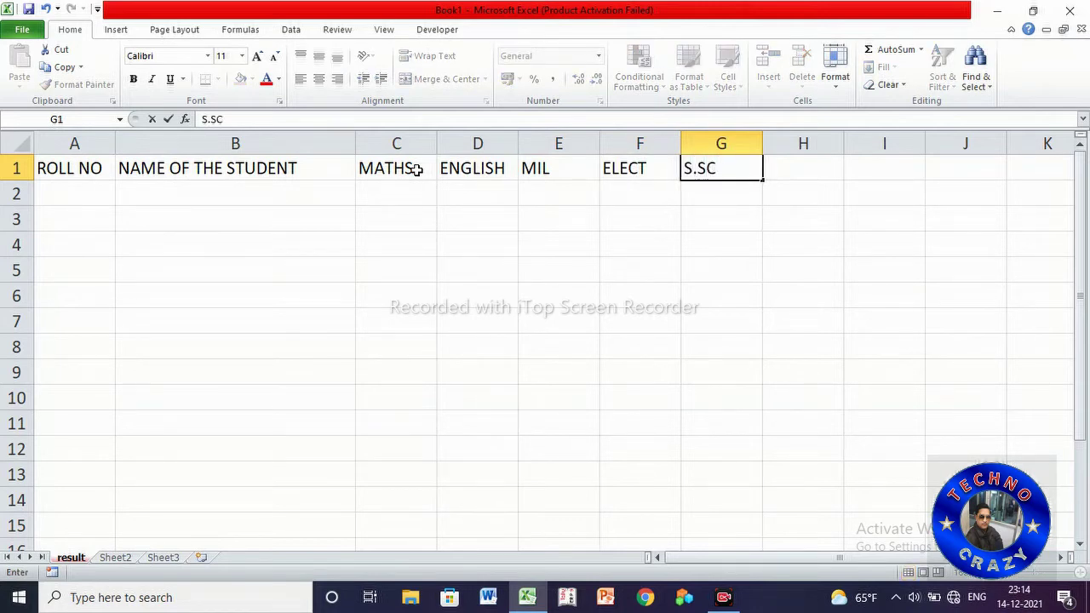
key(Tab)
text(G.SC.)
key(Tab)
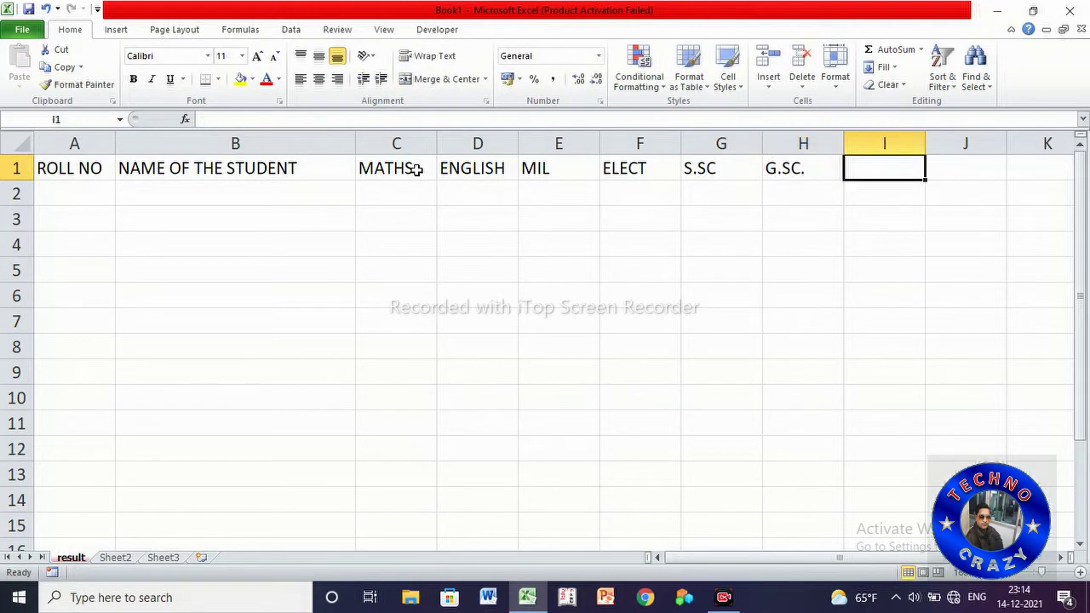
Enter summary headers TOTAL, PERCENT, AVERAGE, RESULT and DIVISION in I1:M1
text(TOTAL)
key(Tab)
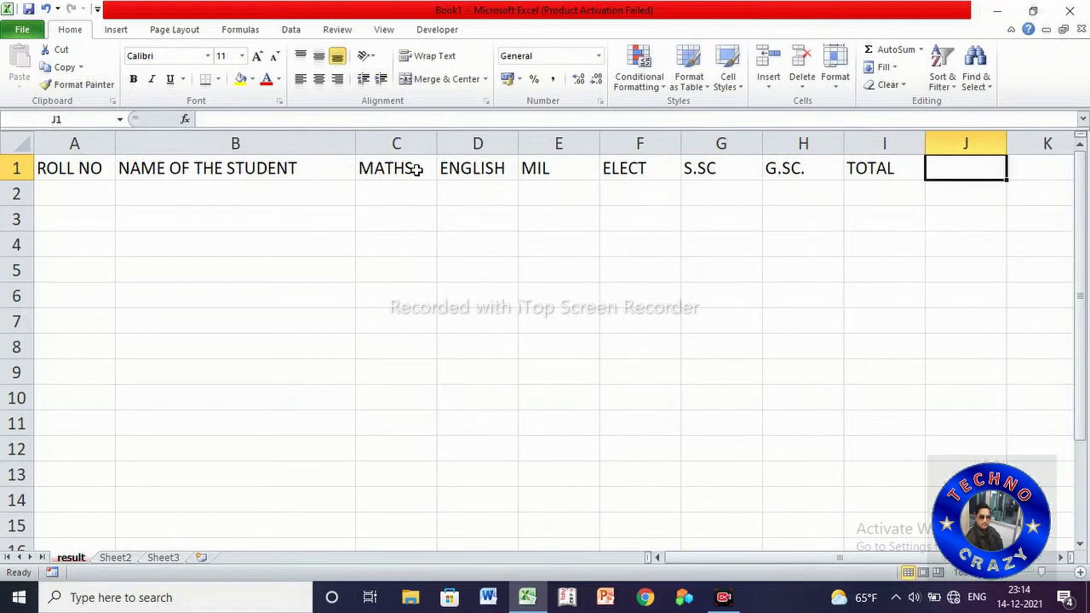
text(PERCENTAGE)
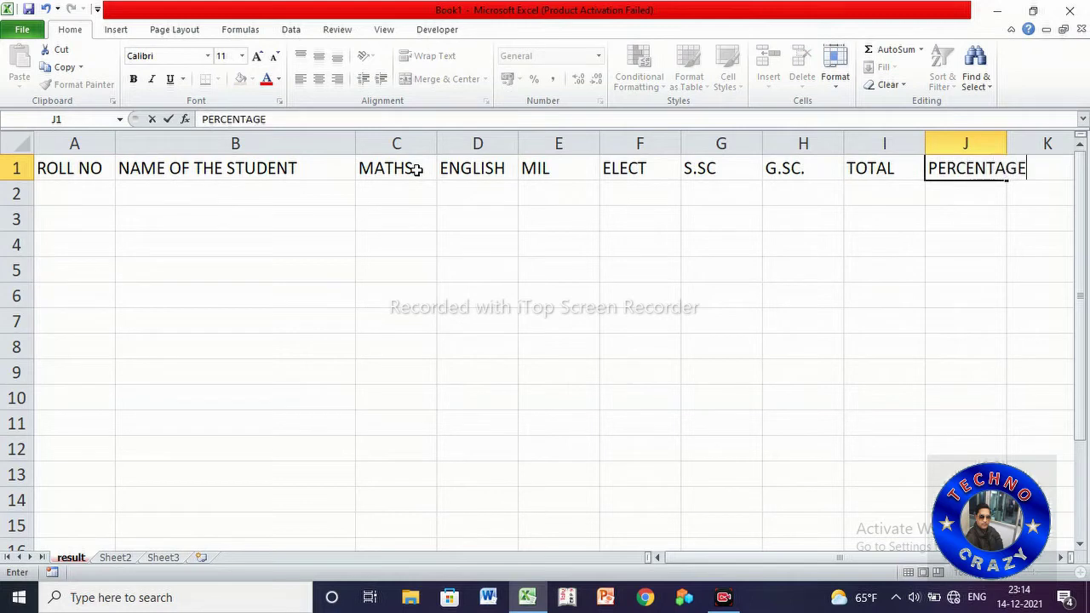
key(BackSpace)
key(Tab)
text(AVERAGE)
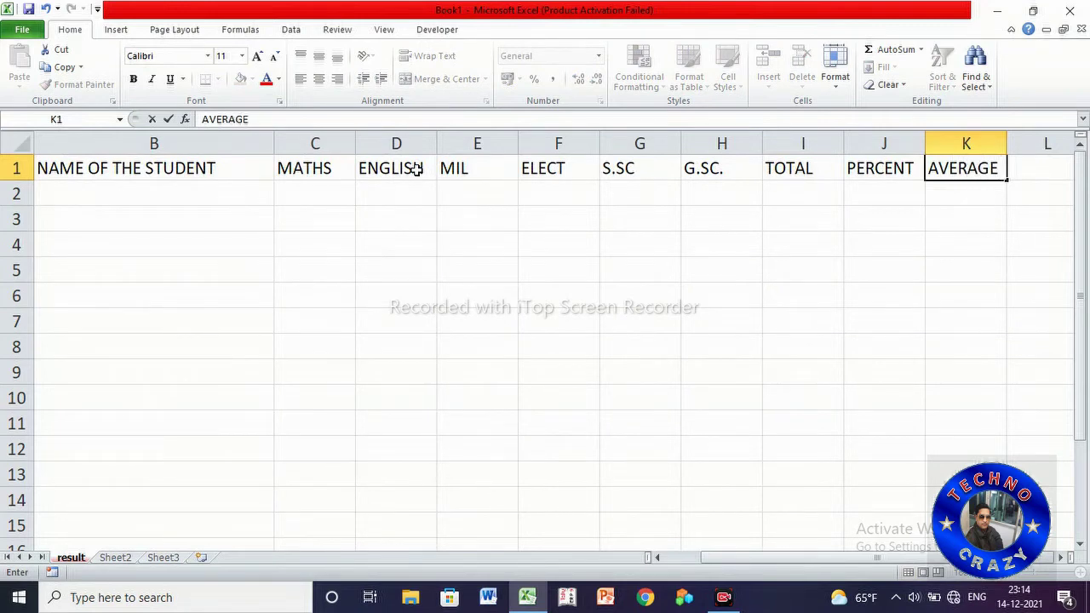
key(Tab)
text(RESULT)
key(Tab)
text(DIVISION)
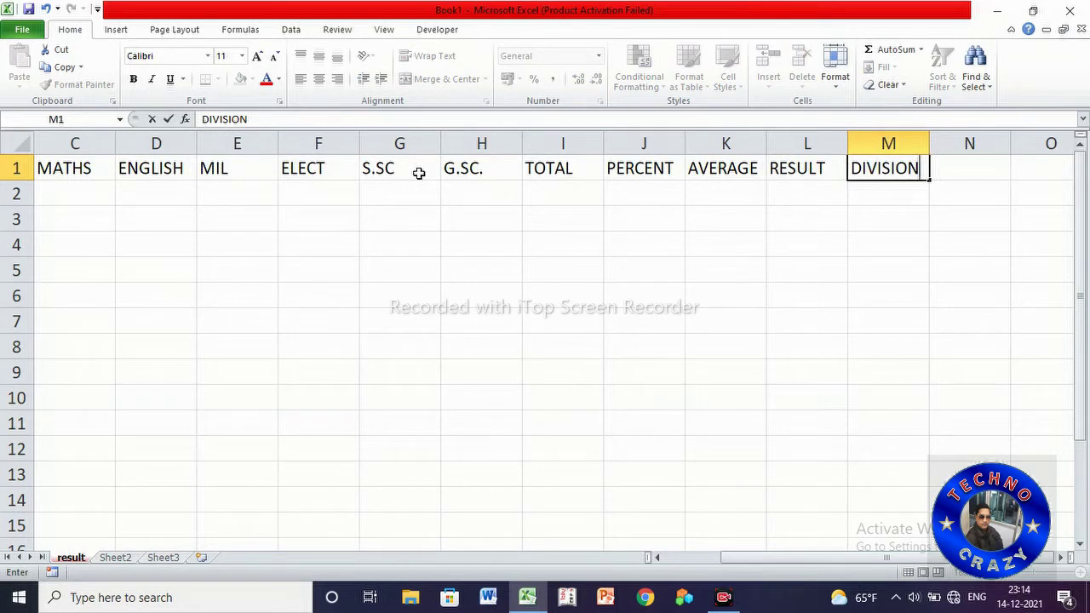
click(658, 557)
click(658, 557)
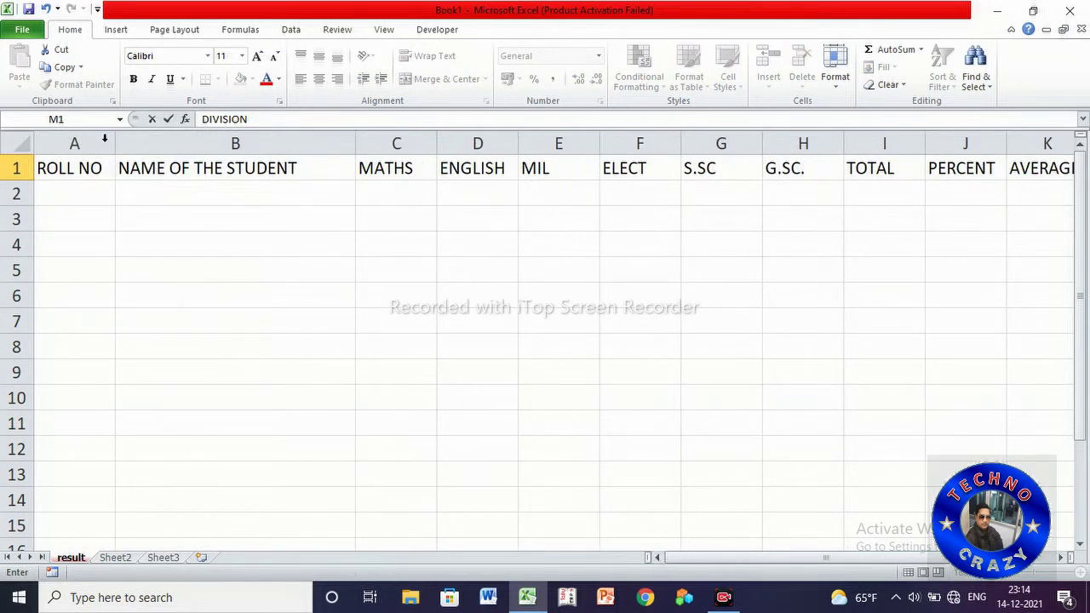
click(76, 194)
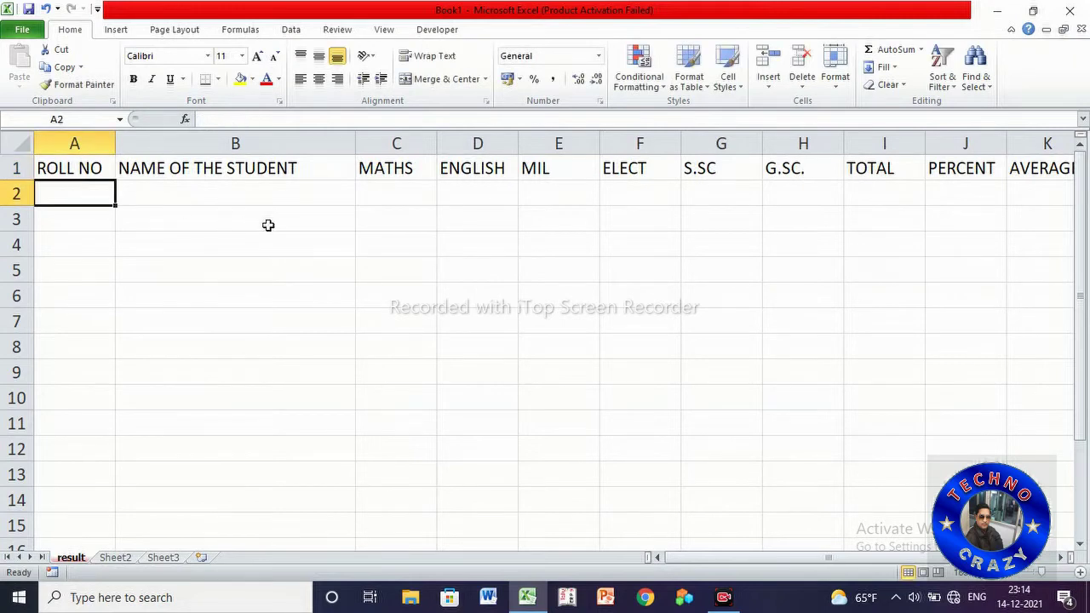
Enter roll numbers 1, 2 and 3 in A2:A4
text(1)
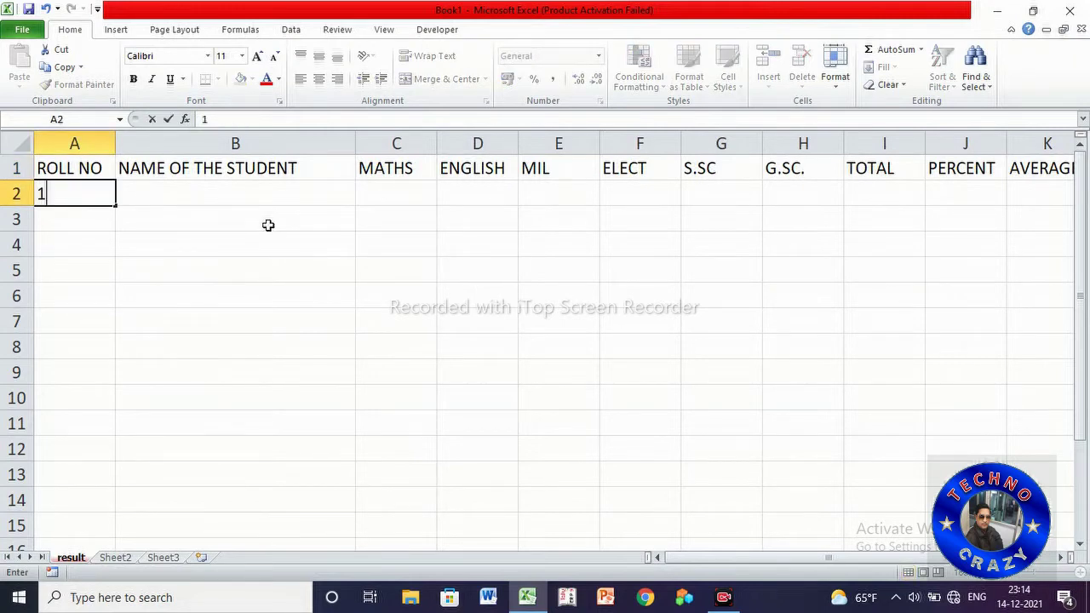
key(Return)
text(2)
key(Return)
text(3)
key(Return)
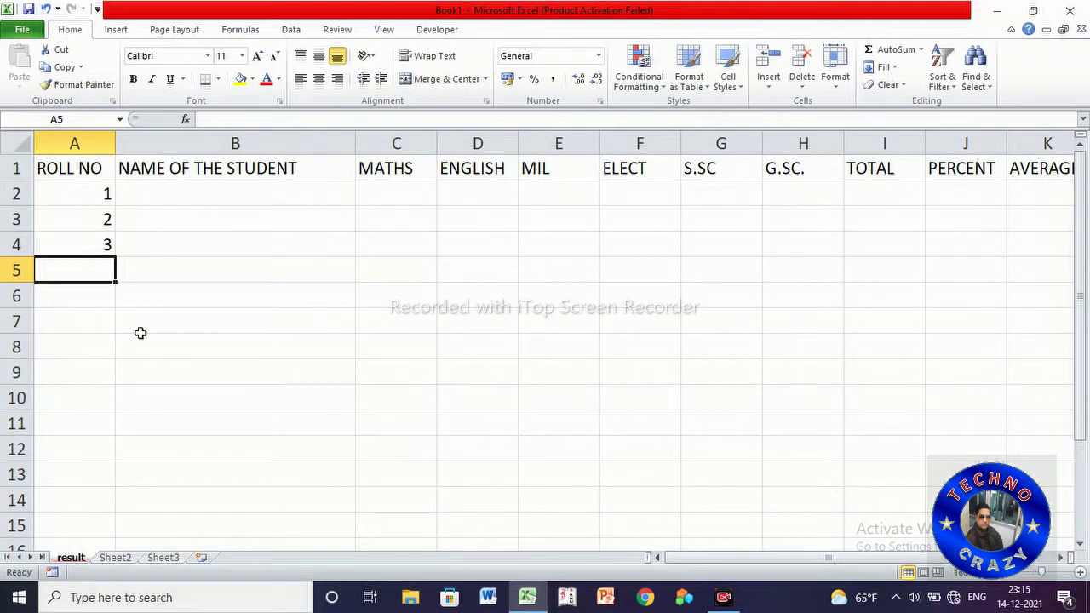
Fill the roll number series down column A to 30
drag(75, 192, 76, 237)
click(195, 229)
click(83, 191)
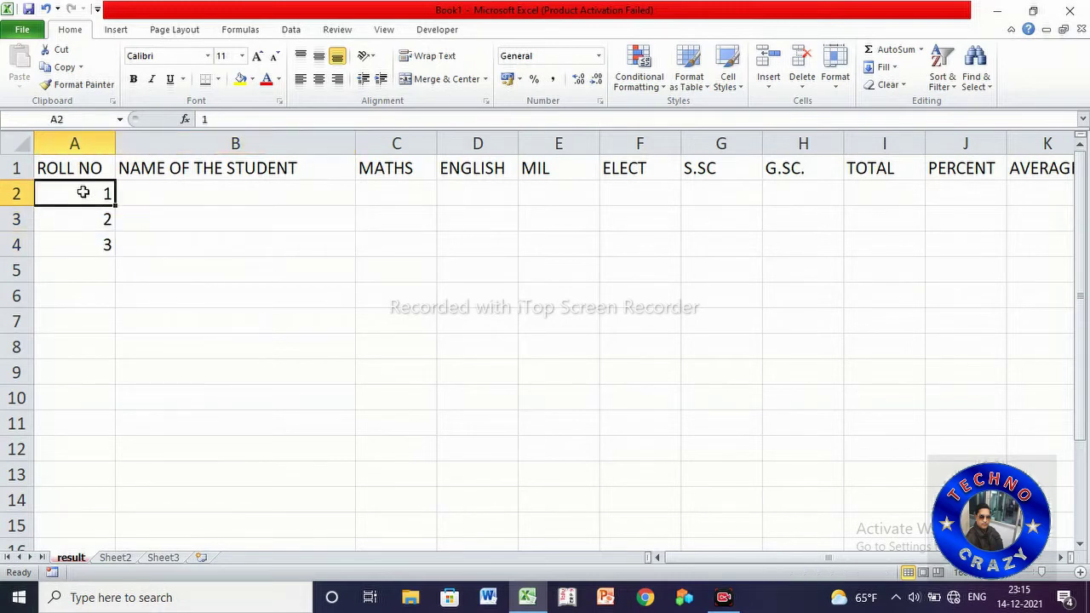
key(shift+Down)
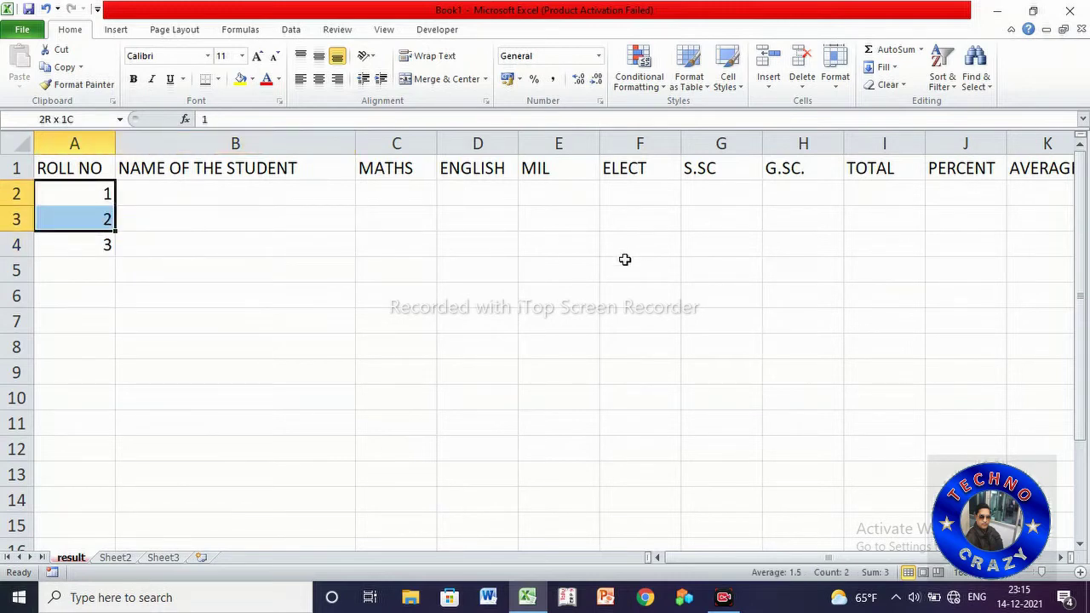
key(shift+Down)
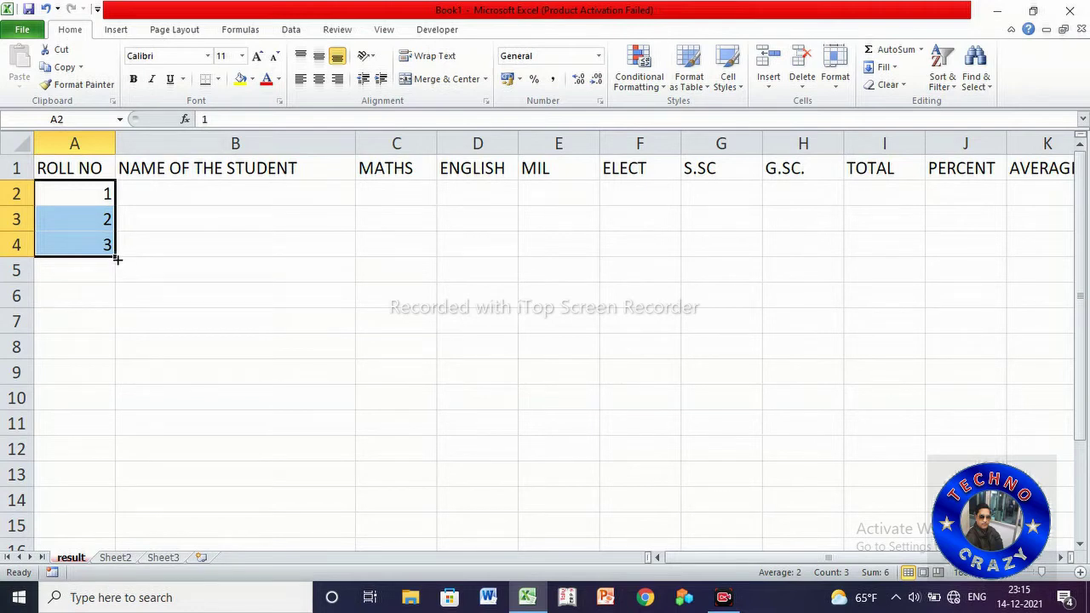
drag(115, 256, 114, 558)
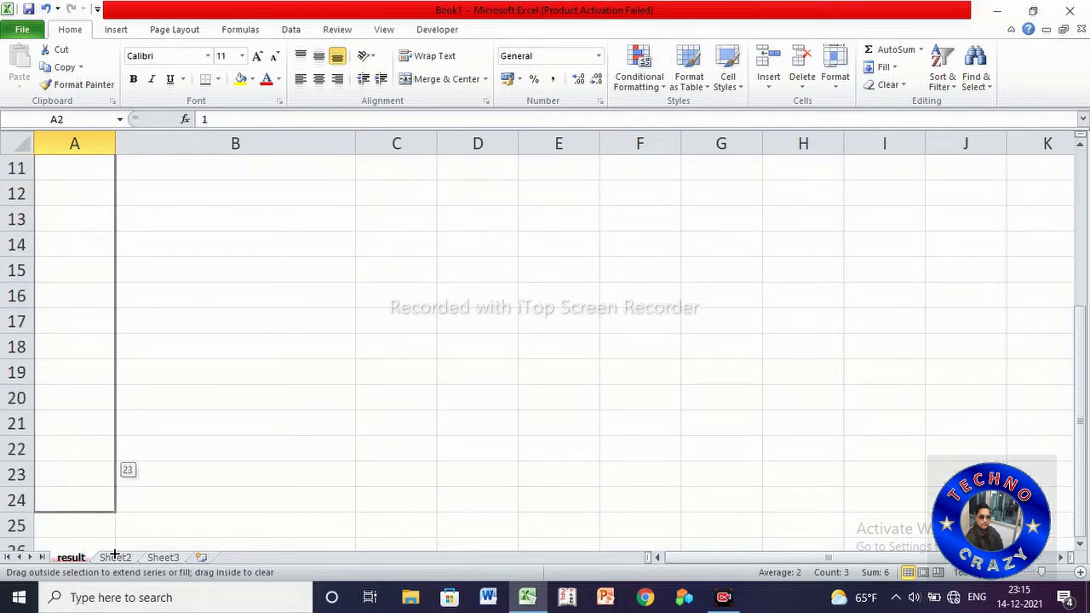
drag(114, 558, 116, 461)
Center the roll numbers in column A
scroll(167, 339, up, 4)
scroll(167, 339, up, 3)
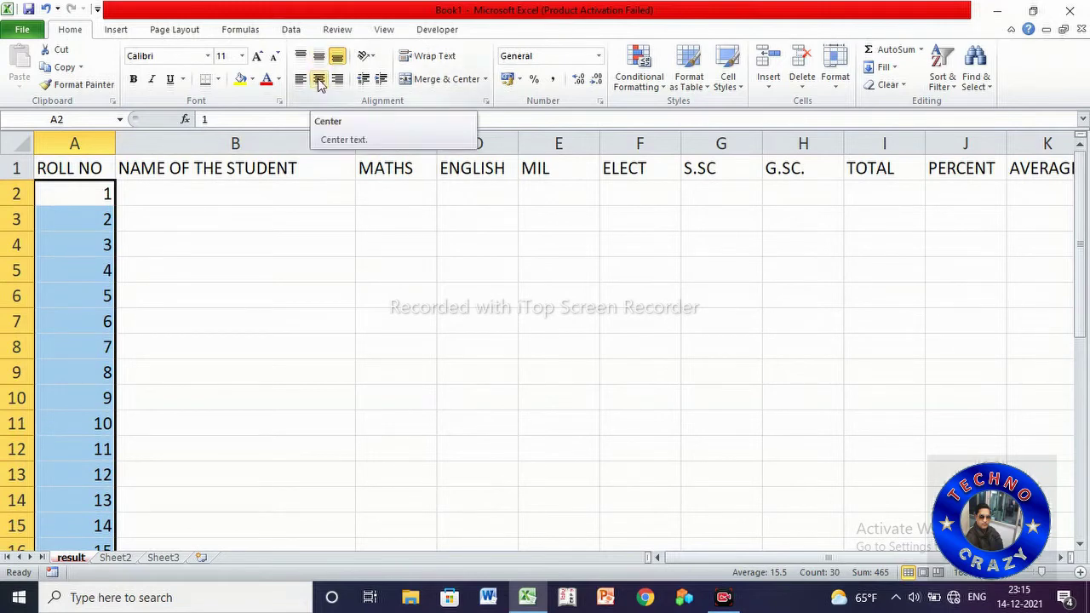
click(317, 80)
click(178, 197)
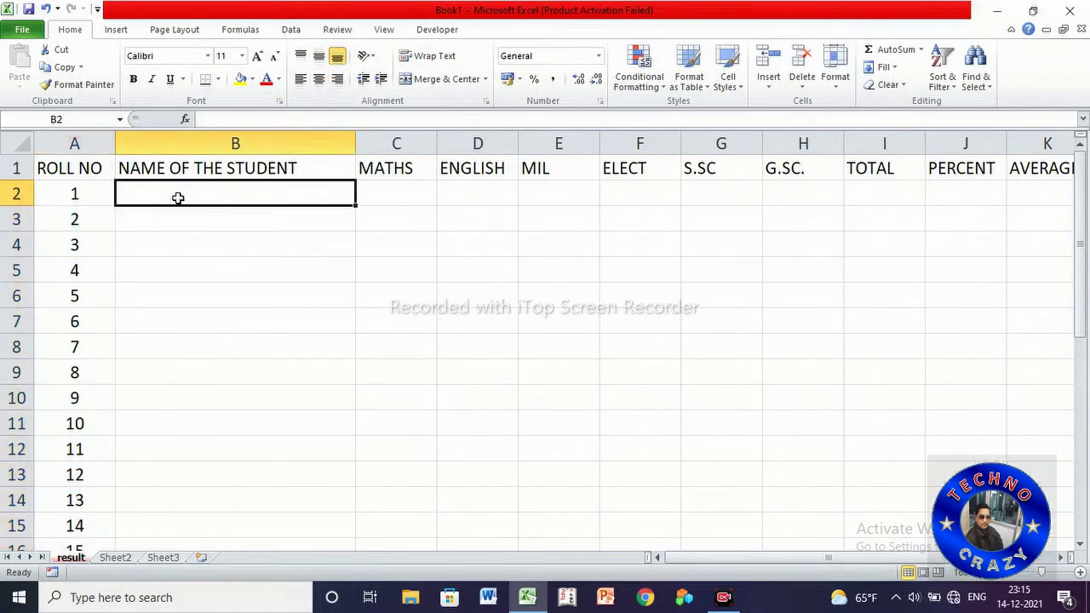
Type the first students' full names down column B starting at B2
text(RAJESH SHARMA)
key(Return)
text(ANKIT )
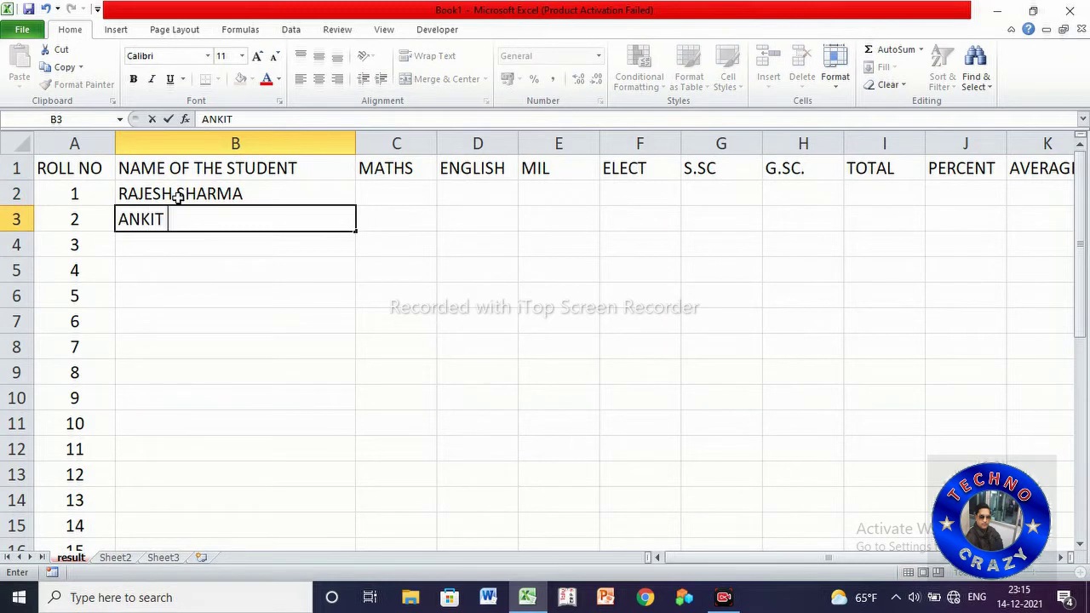
text(SAIKIA)
key(Return)
text(ANAMIKA )
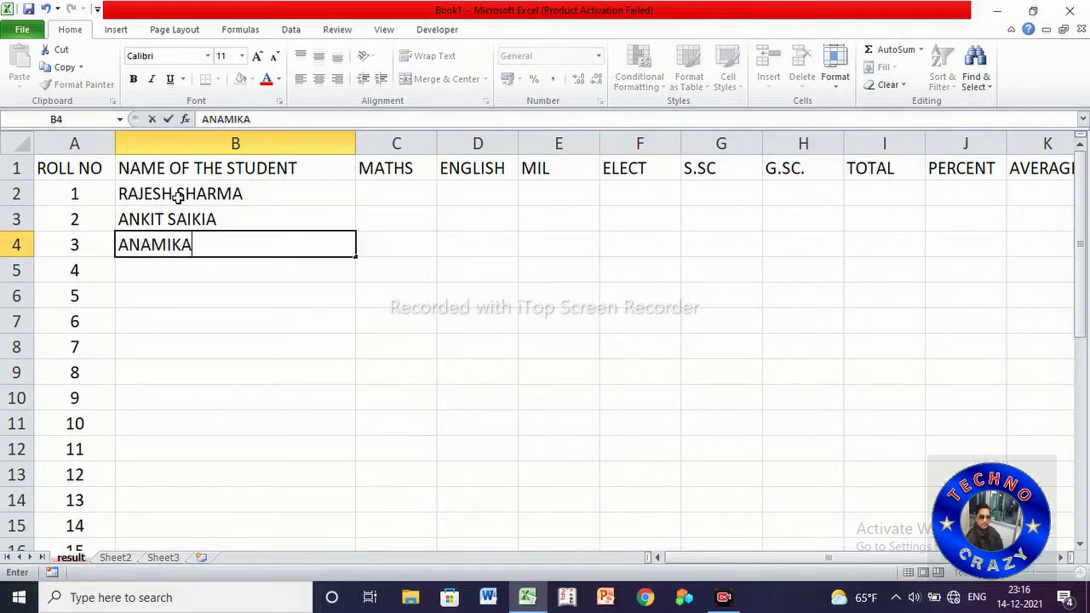
text(SAIKIA)
key(Return)
text(NIRANJAN )
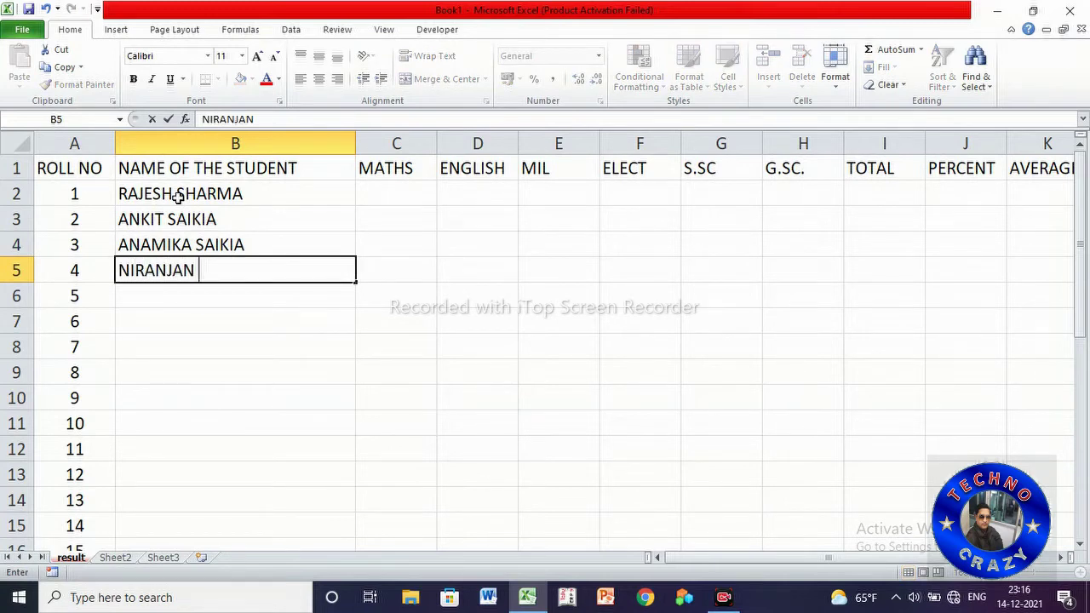
text(DAS)
key(Return)
text(ASHISH)
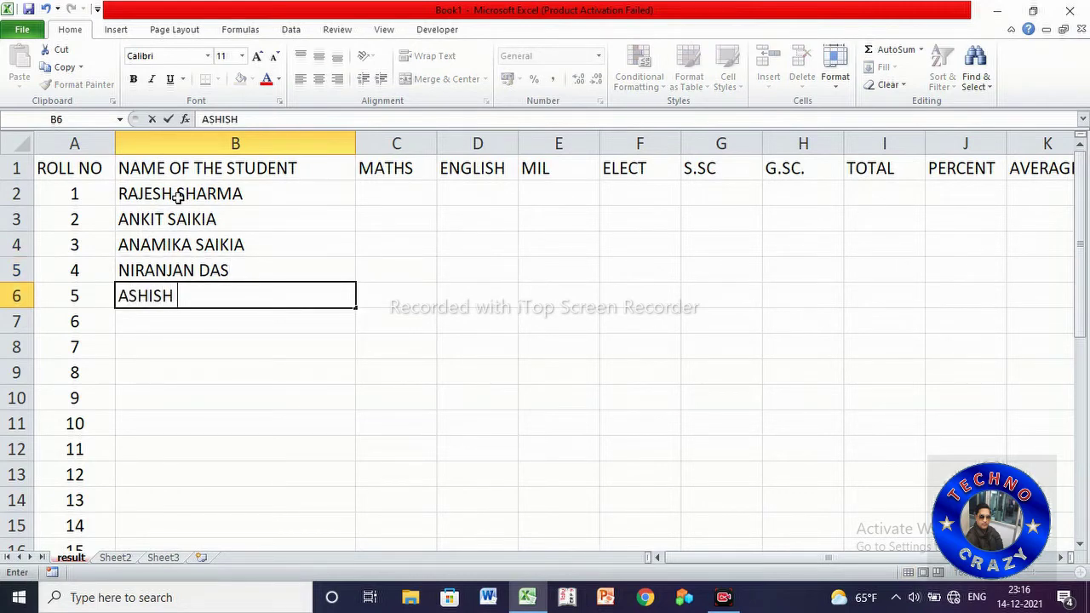
text( SAH)
key(Return)
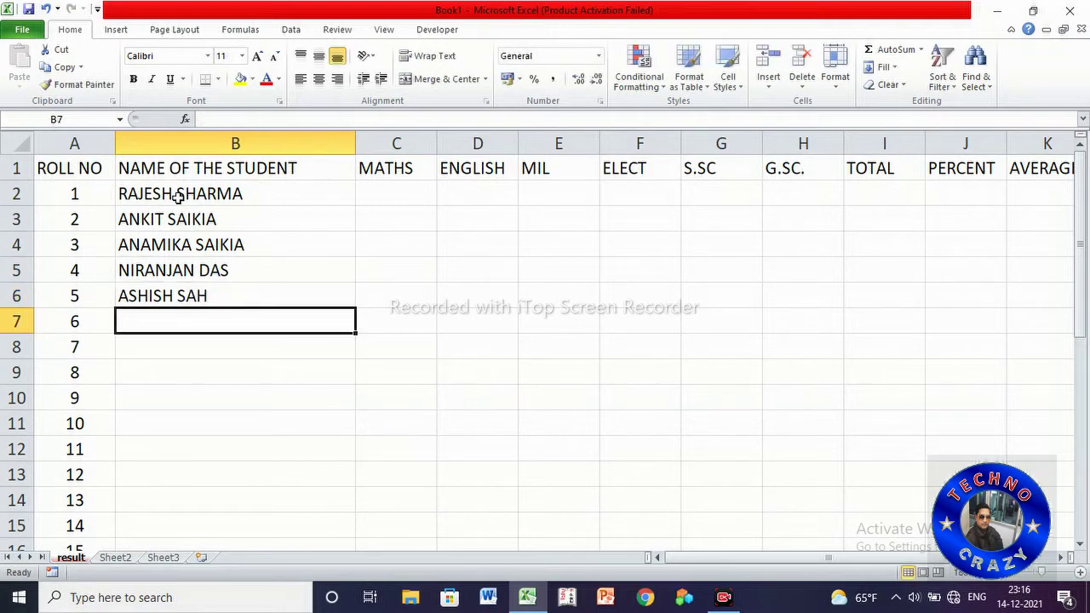
text(MRINAL BORAH)
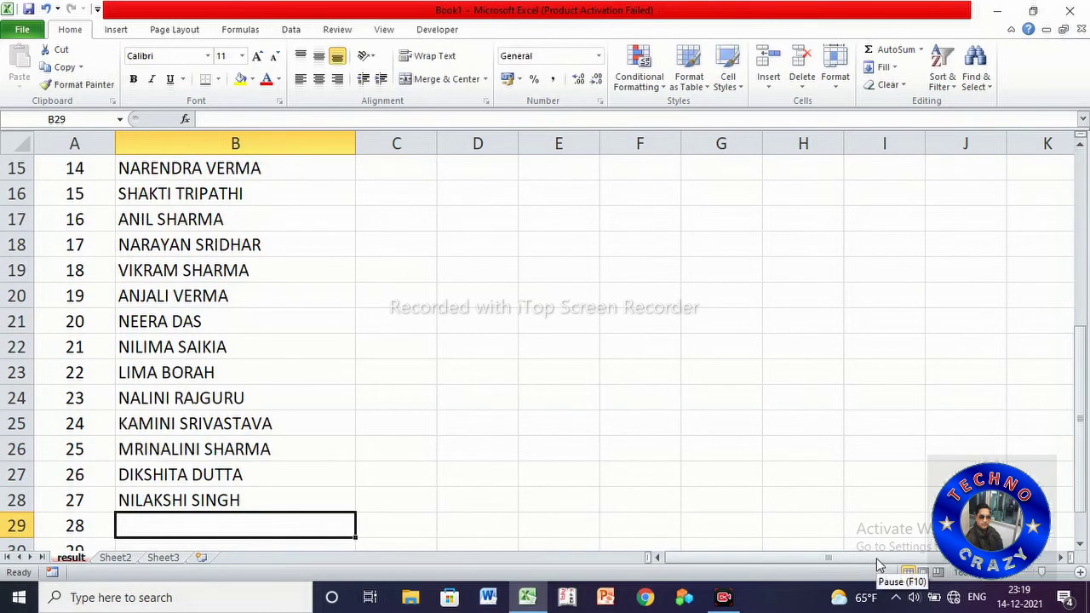
Enter the last students' names in B29:B31, correcting the mistyped surname in B30
text(RAGHAV )
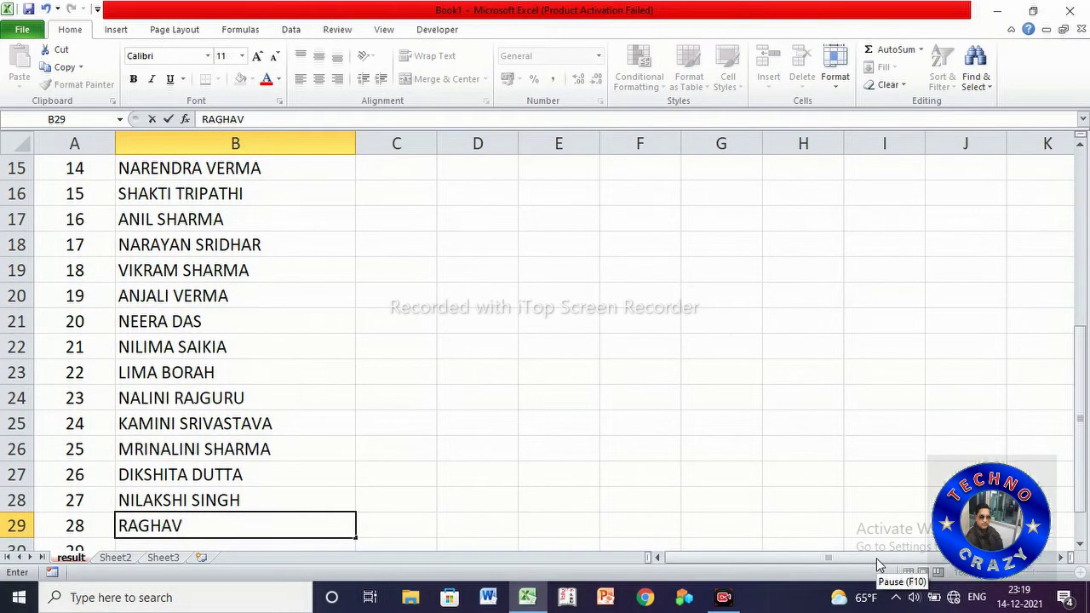
text(SHAR)
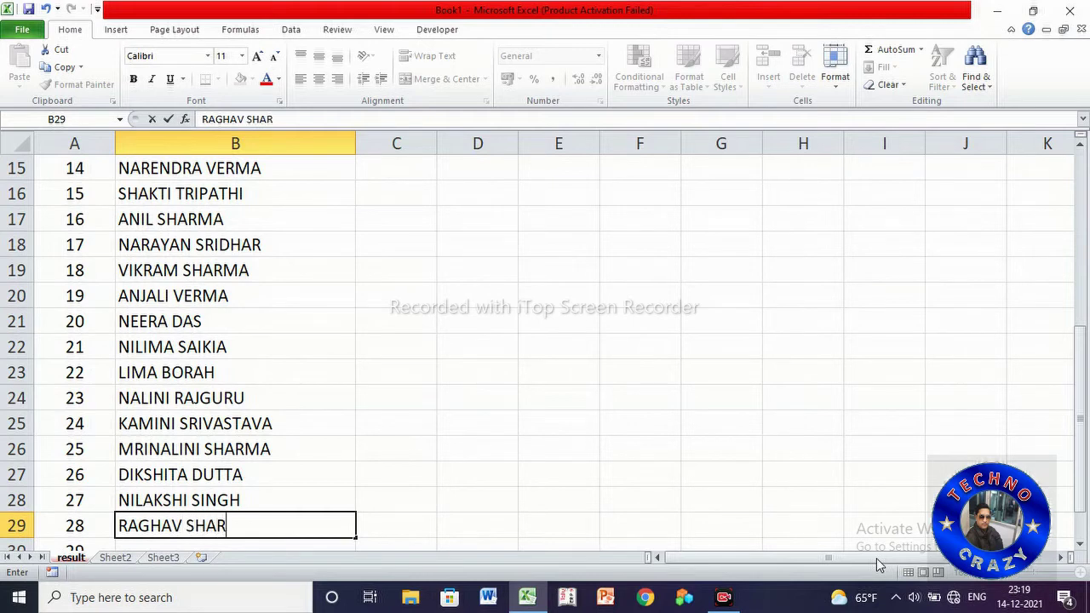
text(MA)
key(Return)
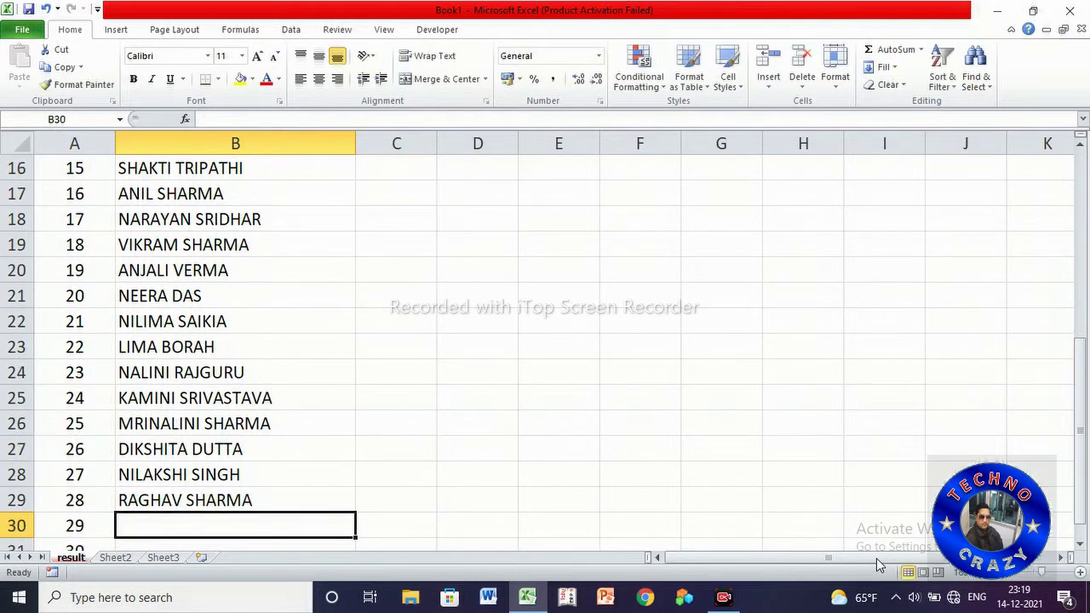
text(ANIL )
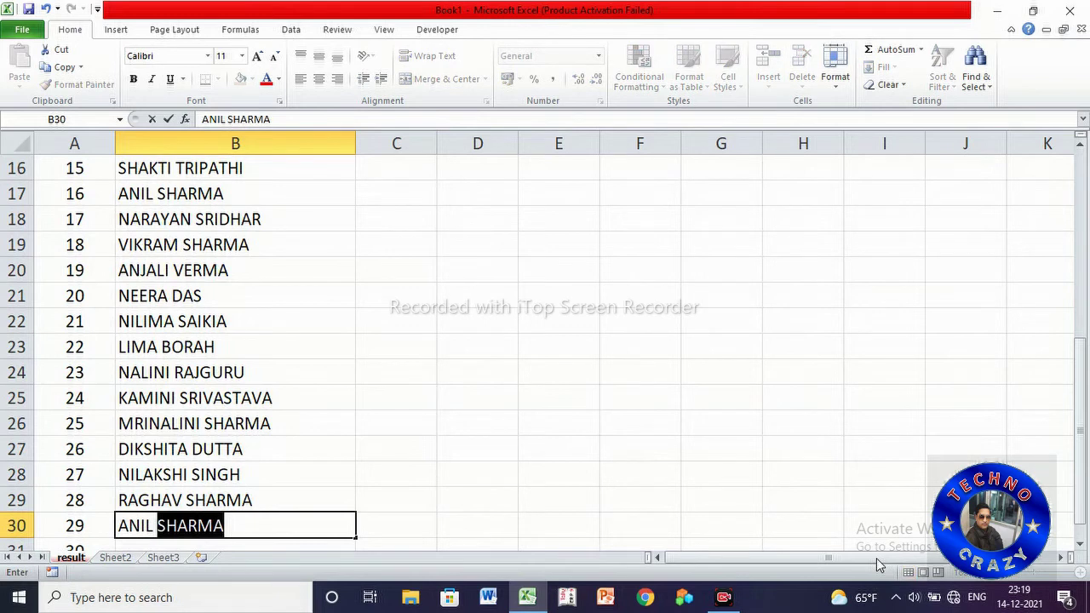
text(PA)
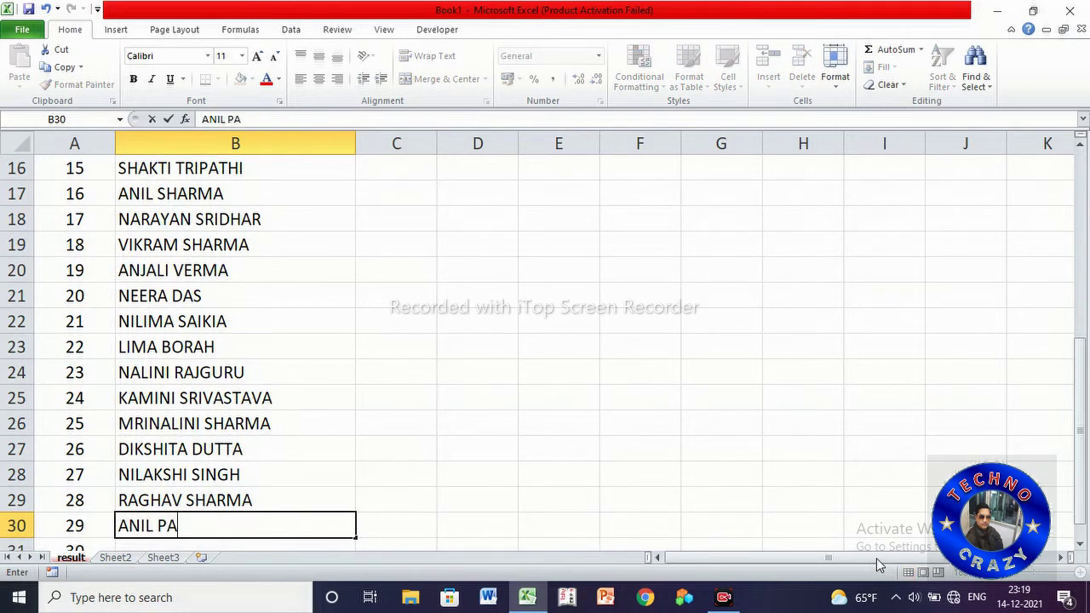
text(N)
key(BackSpace)
key(BackSpace)
key(BackSpace)
text(RAGHAV)
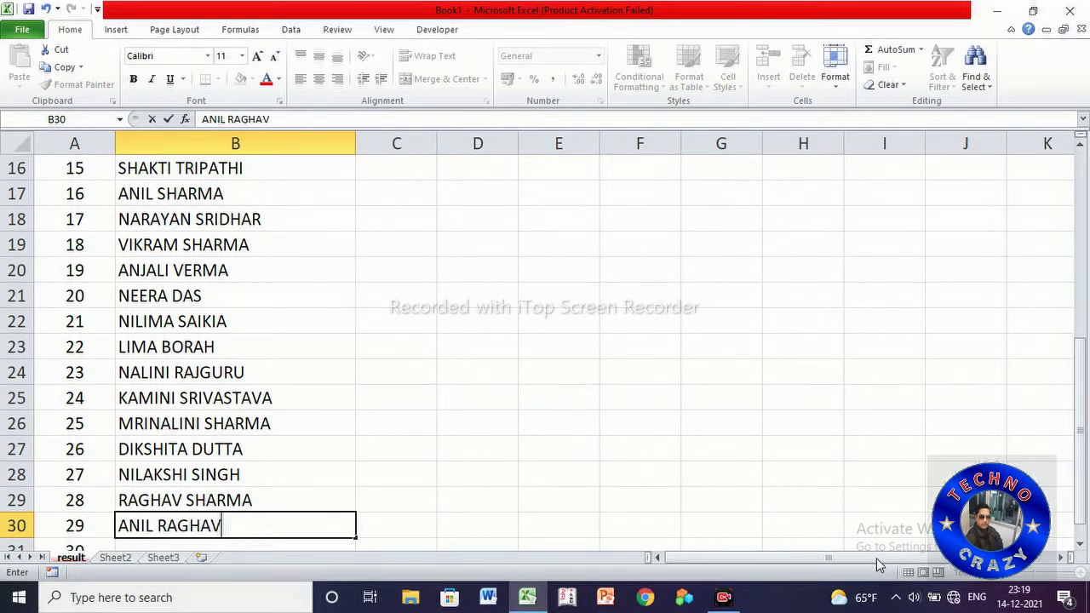
key(Return)
text(RAJ SHARMA)
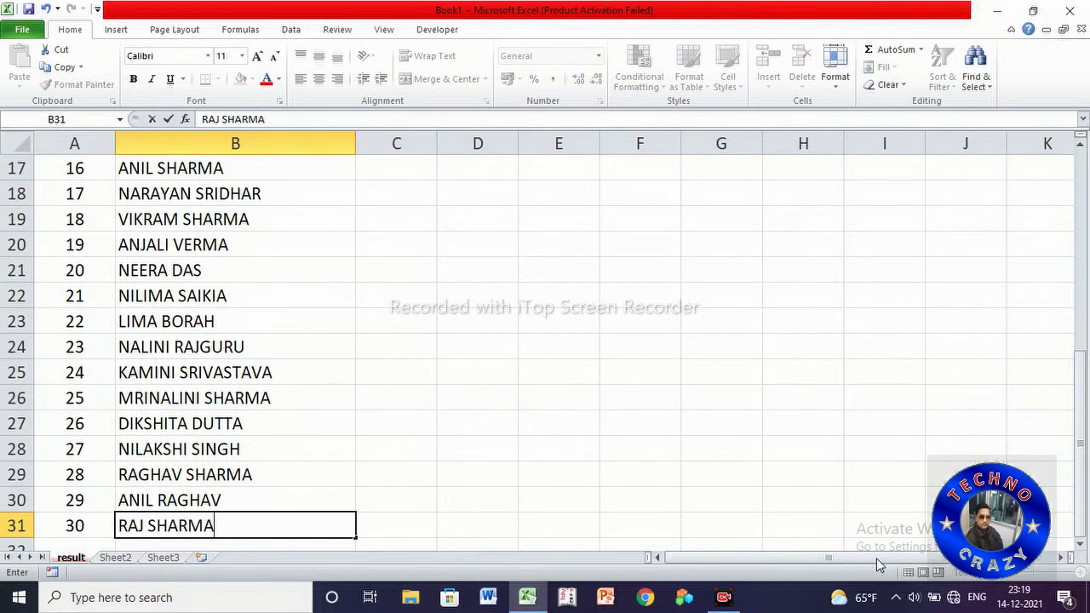
Scroll back to the top of the sheet and select C2 under MATHS
click(1079, 146)
scroll(1079, 150, up, 1)
scroll(1079, 150, up, 1)
scroll(1079, 150, up, 1)
scroll(1079, 150, up, 1)
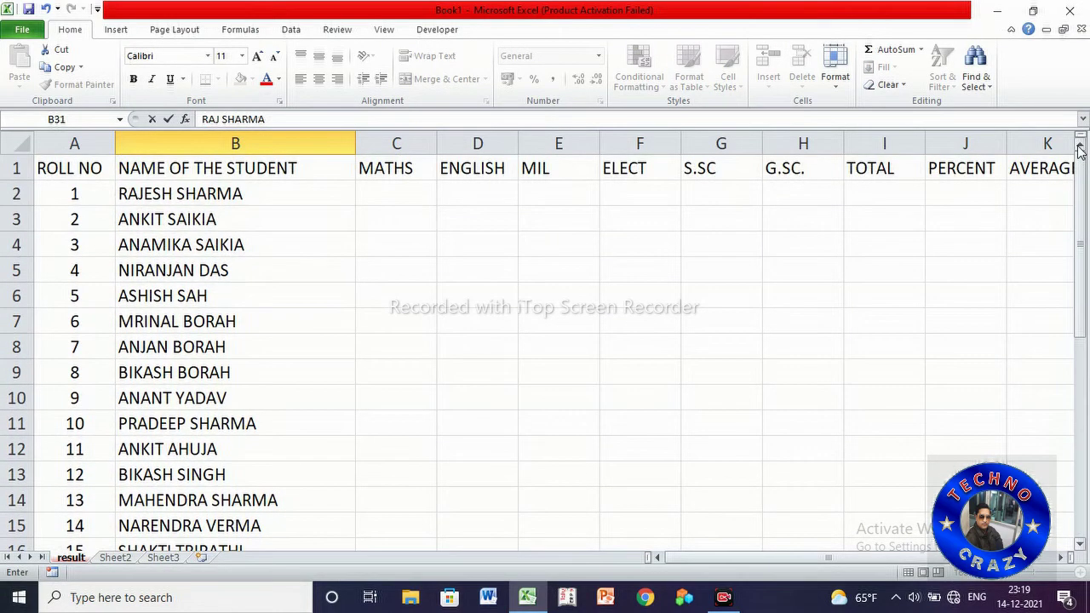
click(413, 193)
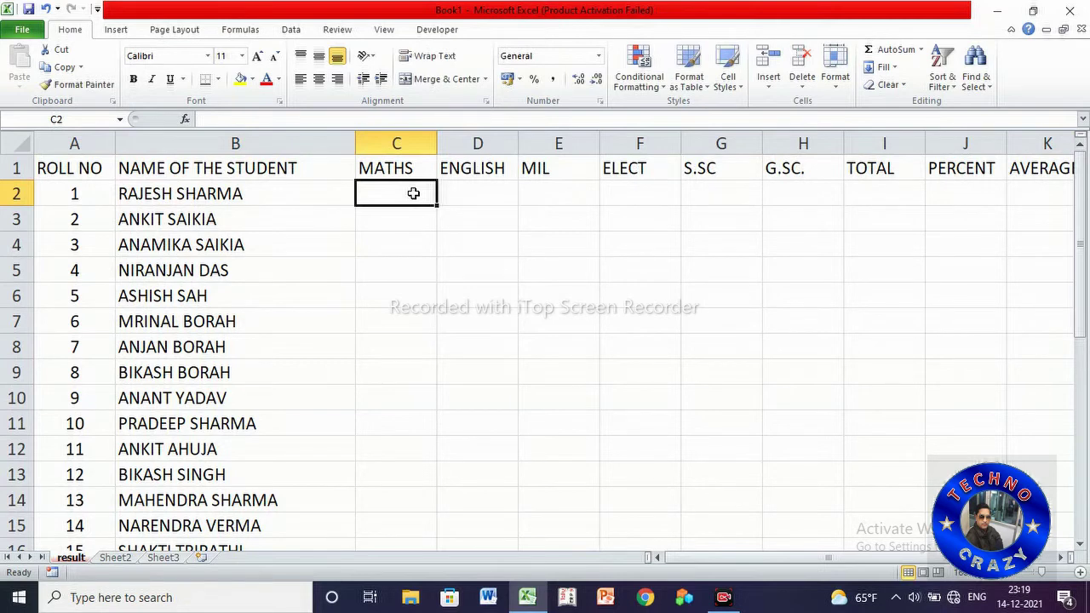
Enter roll 1's marks in row 2: 67, 65, 66, 69, 67, 69
text(67)
key(Tab)
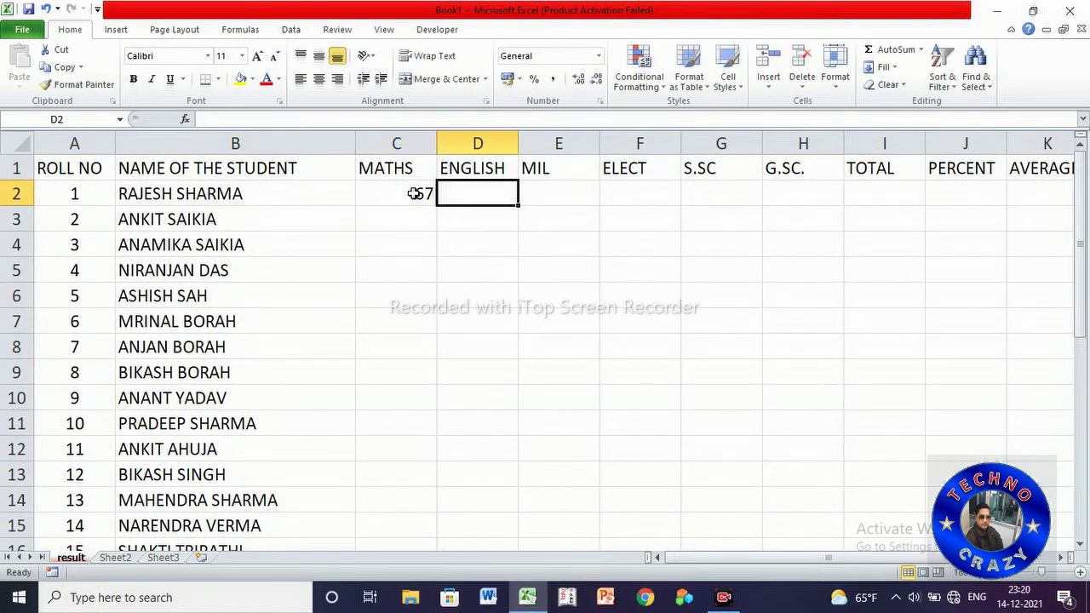
text(65)
key(Tab)
text(66)
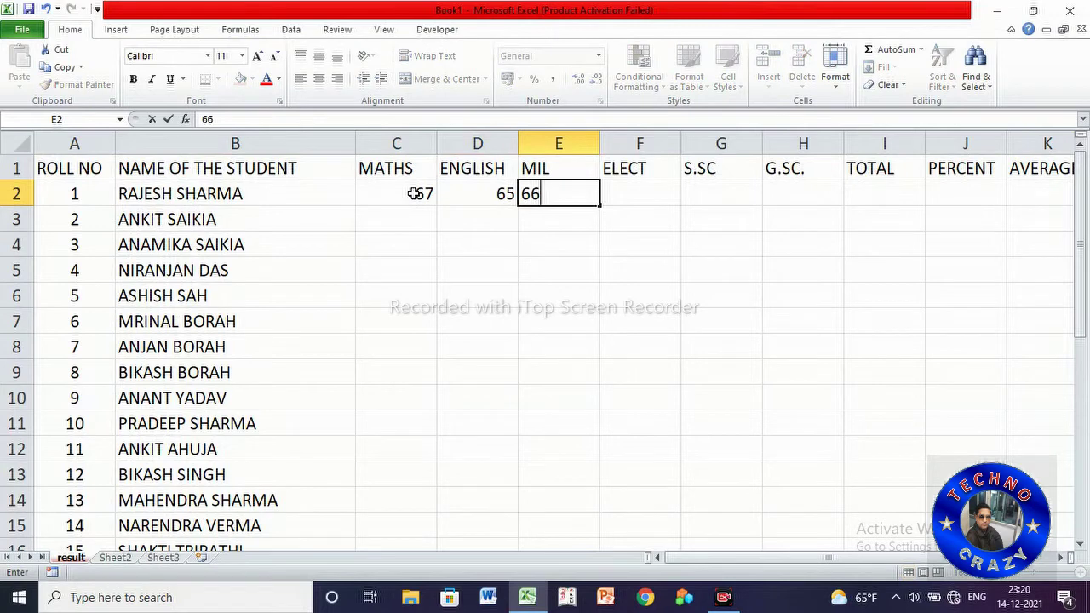
key(Tab)
text(69)
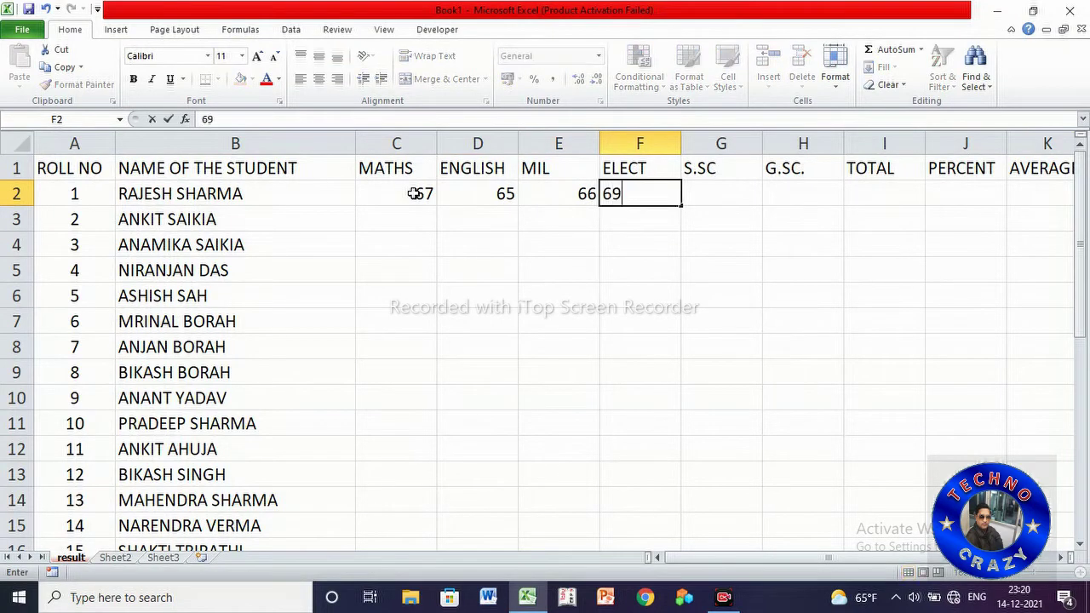
key(Tab)
text(67)
key(Tab)
text(69)
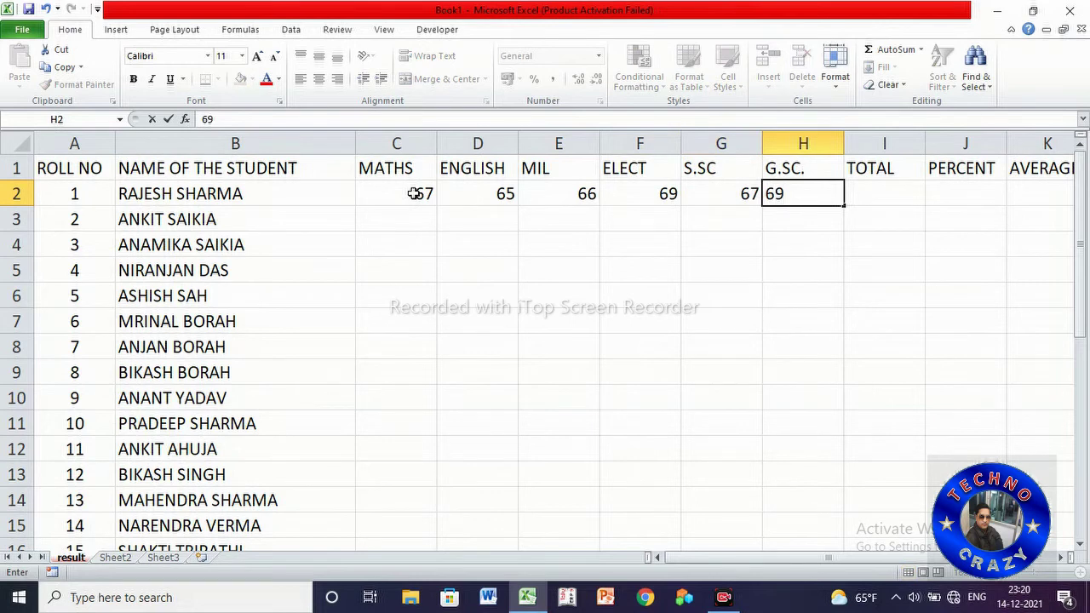
key(Return)
Enter roll 2's marks in row 3: 56, 65, 54, 54, 44, 56
key(Left)
key(Left)
key(Left)
key(Left)
key(Left)
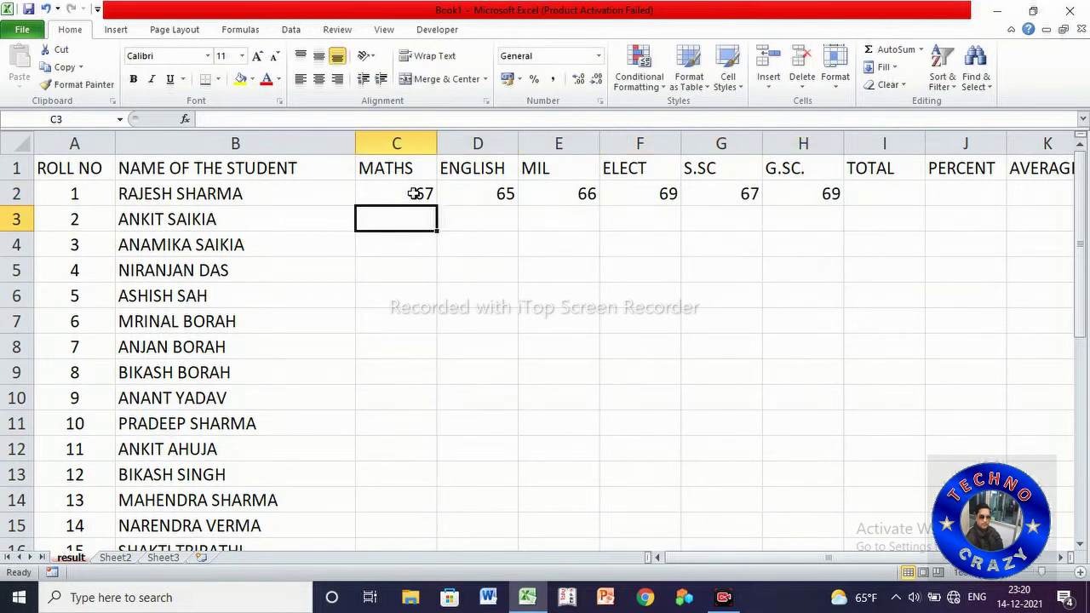
text(56)
key(Tab)
text(65)
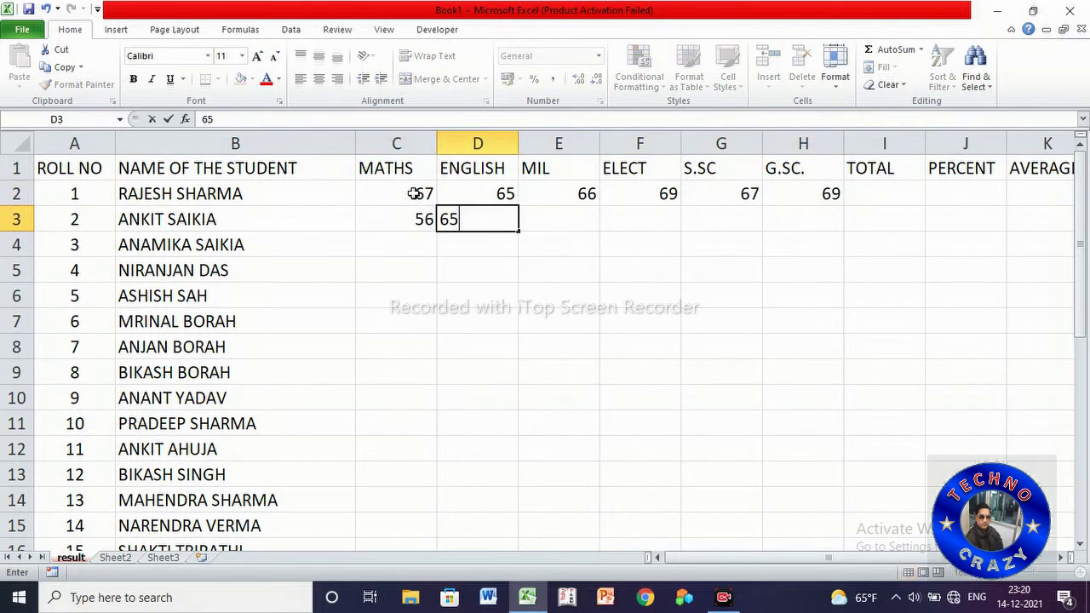
key(Tab)
text(54)
key(Tab)
text(5)
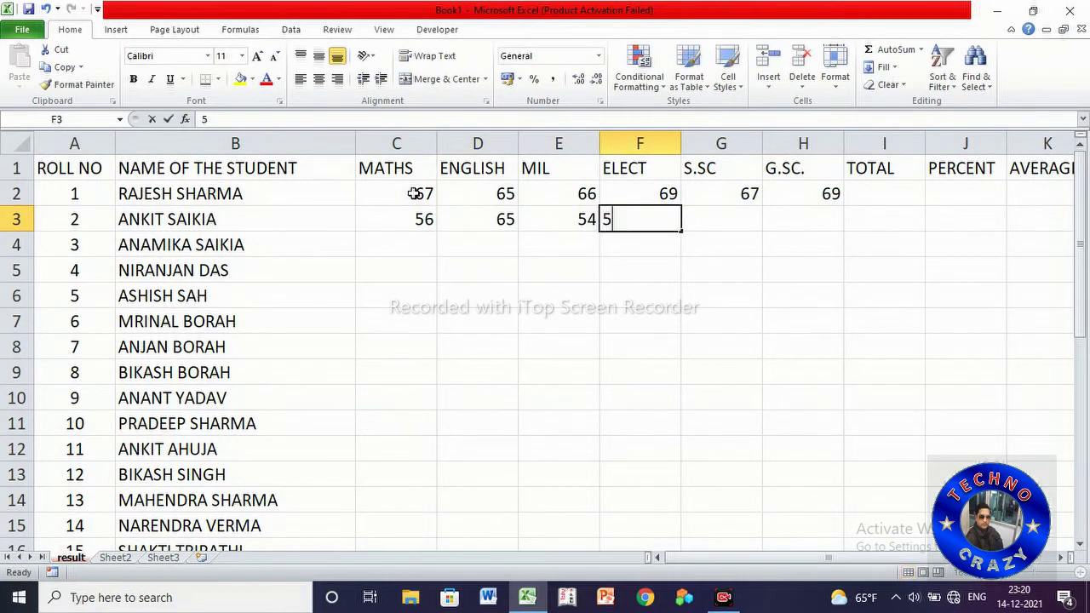
text(4)
key(Tab)
text(44)
key(Tab)
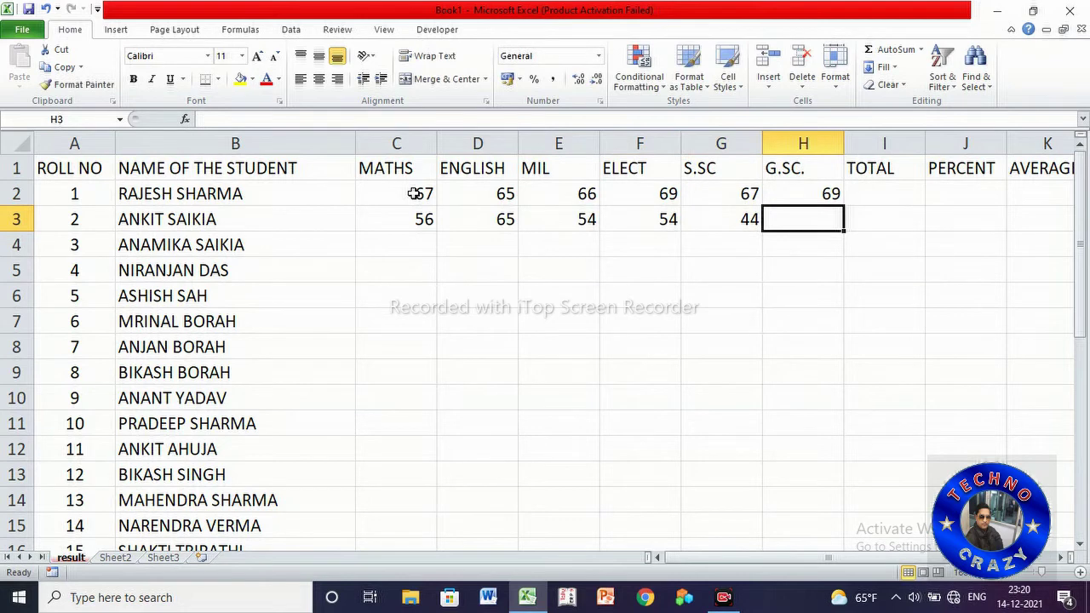
text(34)
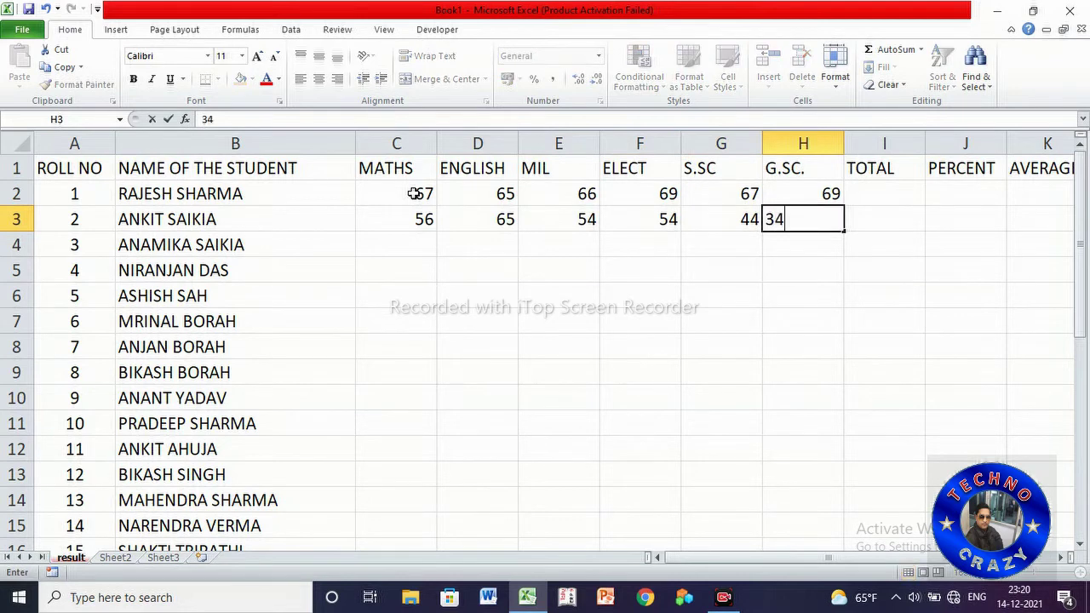
key(BackSpace)
key(BackSpace)
text(56)
key(Return)
Enter roll 3's marks in row 4: 98, 98, 99, 96, 88, 93
key(Left)
key(Left)
key(Left)
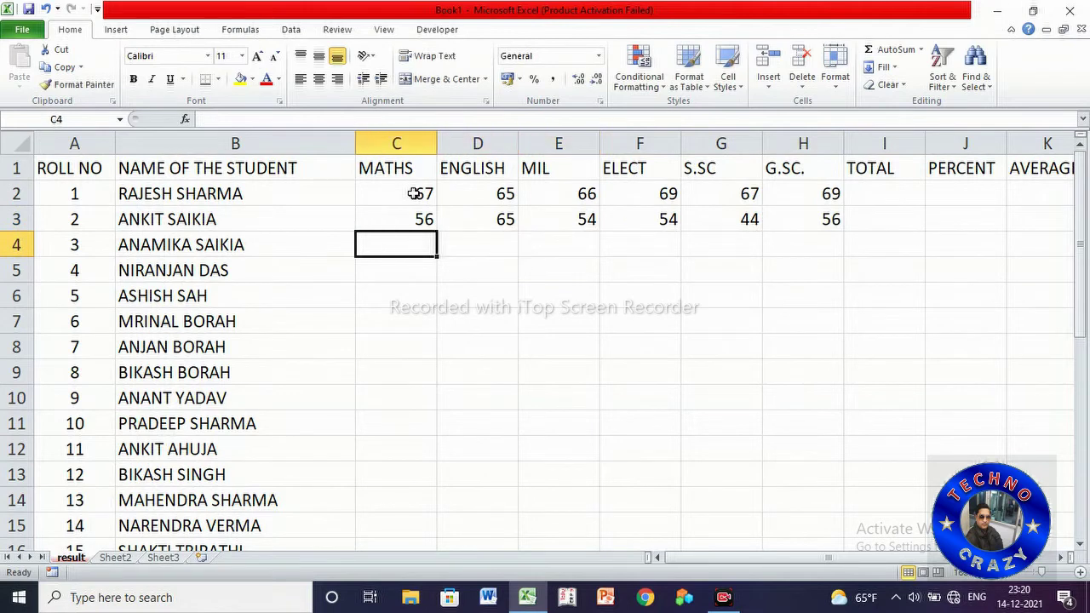
text(98)
key(Tab)
text(98)
key(Tab)
text(99)
key(Tab)
text(96)
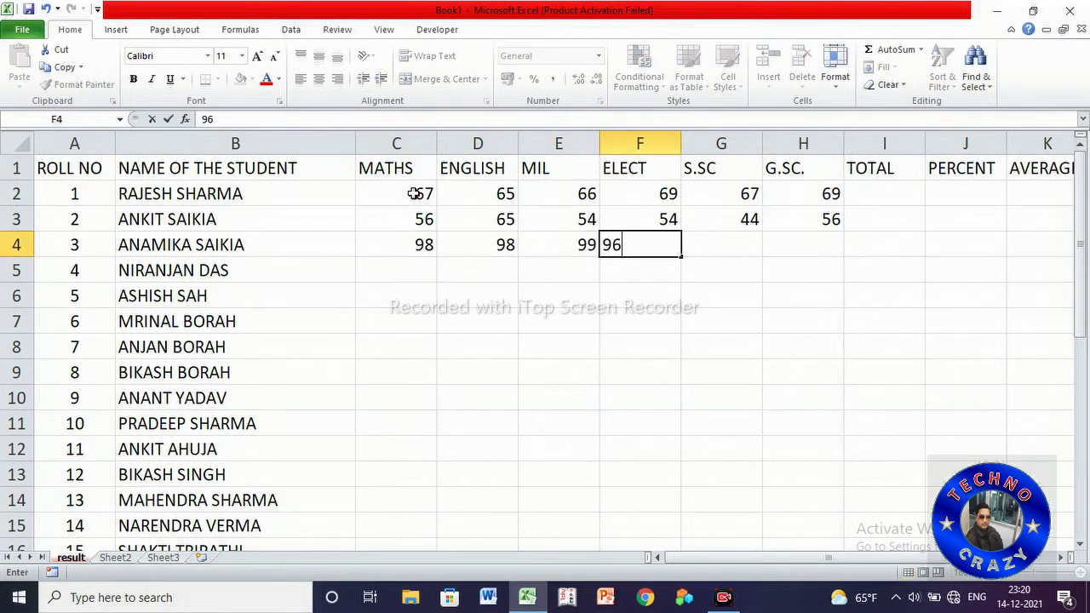
key(Tab)
text(88)
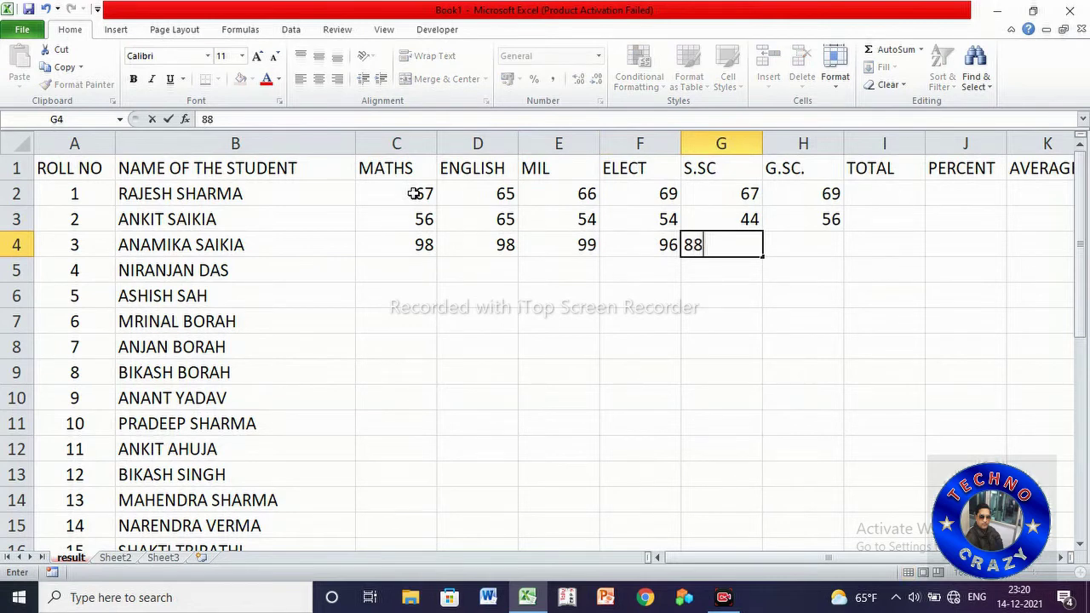
key(Tab)
text(93)
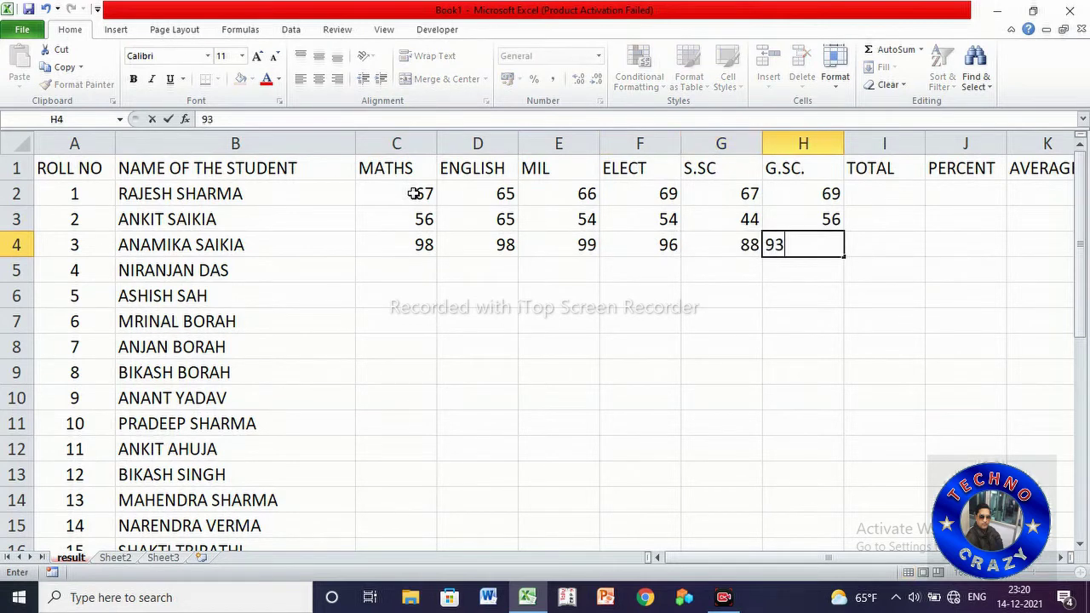
key(Tab)
Enter roll 4's marks in row 5: 76, 78, 79, 79, 77, 73
key(Down)
key(Left)
key(Left)
key(Left)
key(Left)
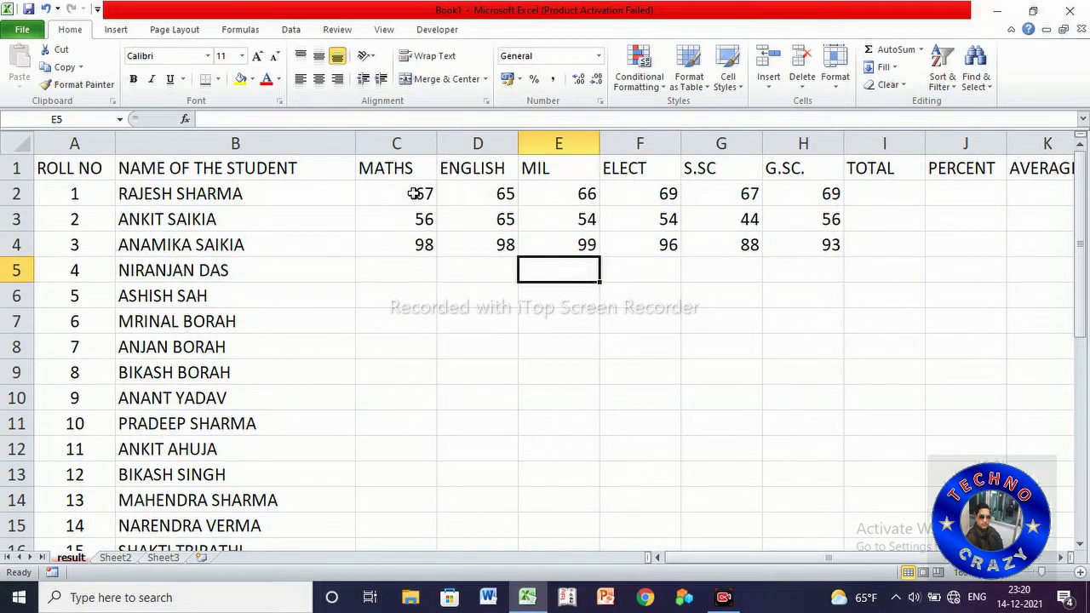
key(Left)
key(Left)
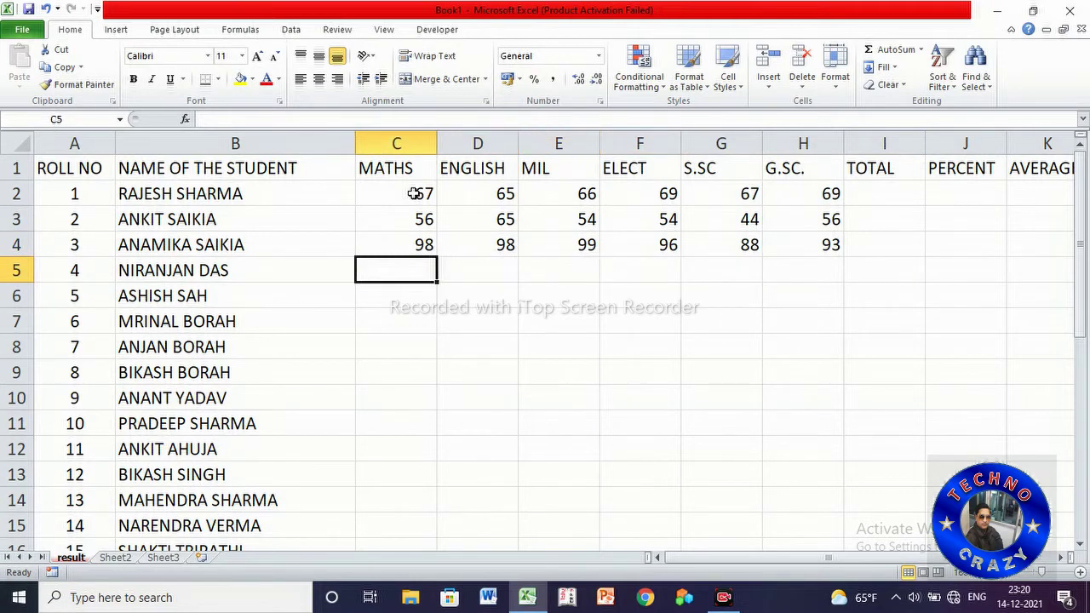
text(76)
key(Tab)
text(78)
key(Tab)
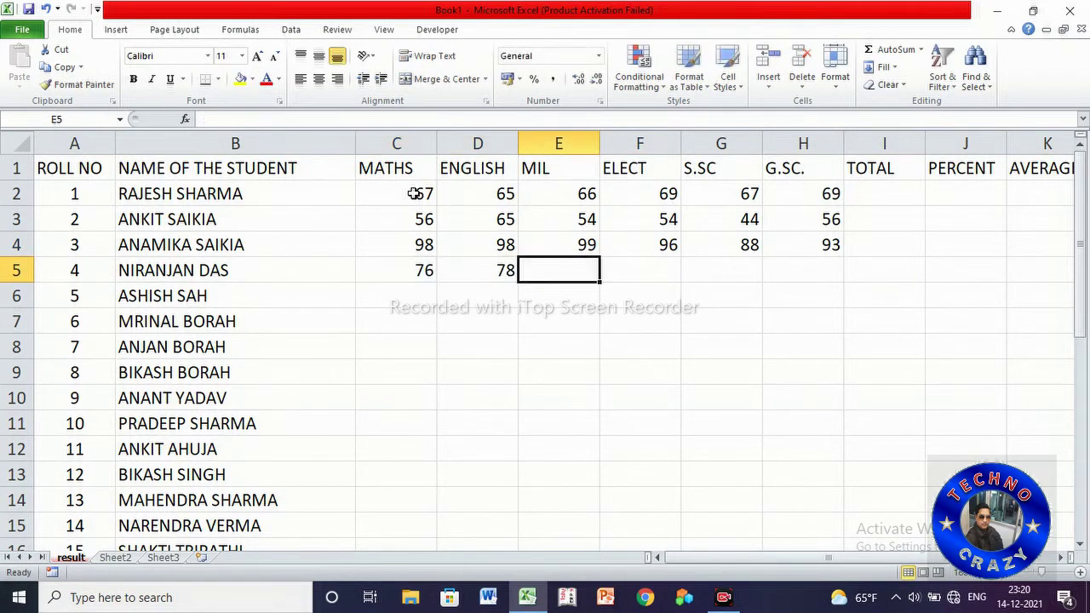
text(79)
key(Tab)
text(79)
key(Tab)
text(77)
key(Tab)
text(7)
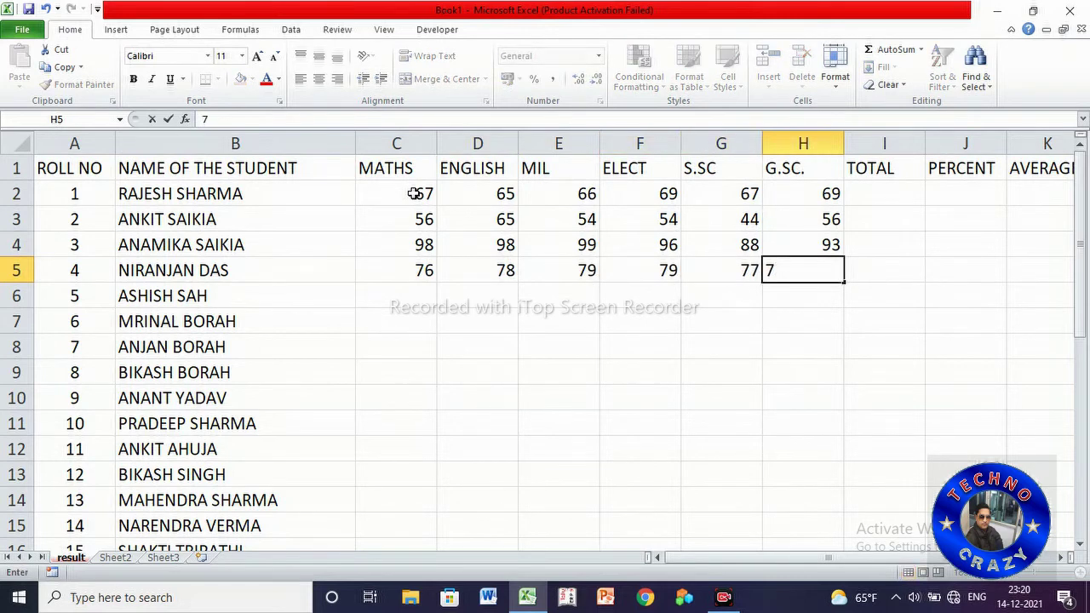
text(3)
key(Tab)
Enter roll 5's marks in row 6: 12, 14, 15, 13, 13, 11
key(Down)
key(Left)
key(Left)
key(Left)
key(Left)
key(Left)
key(Left)
text(12)
key(Tab)
text(14)
key(Tab)
text(15)
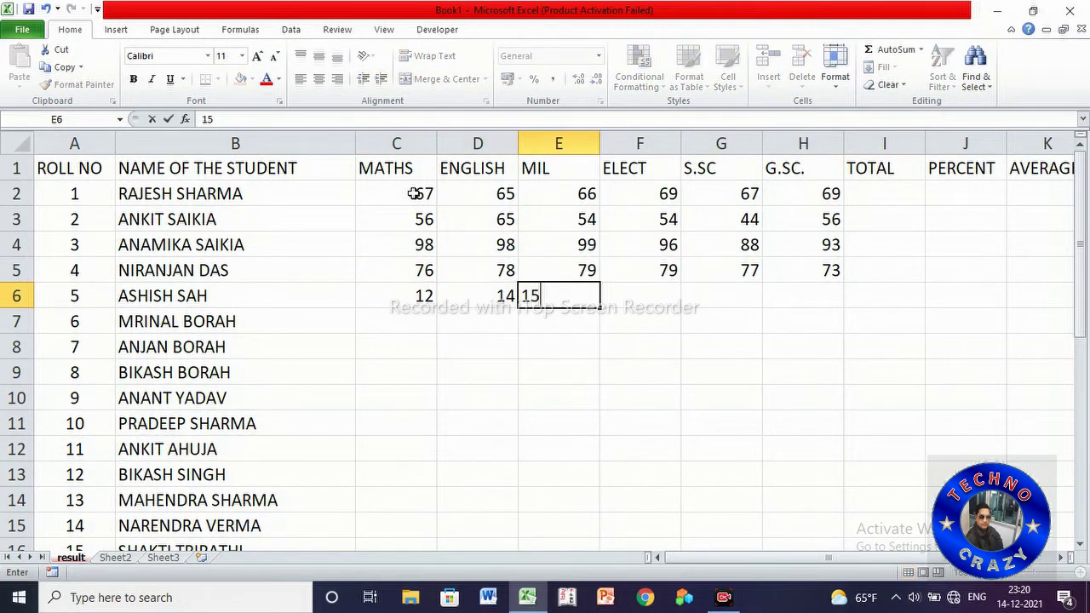
key(Tab)
text(1)
key(Tab)
text(1)
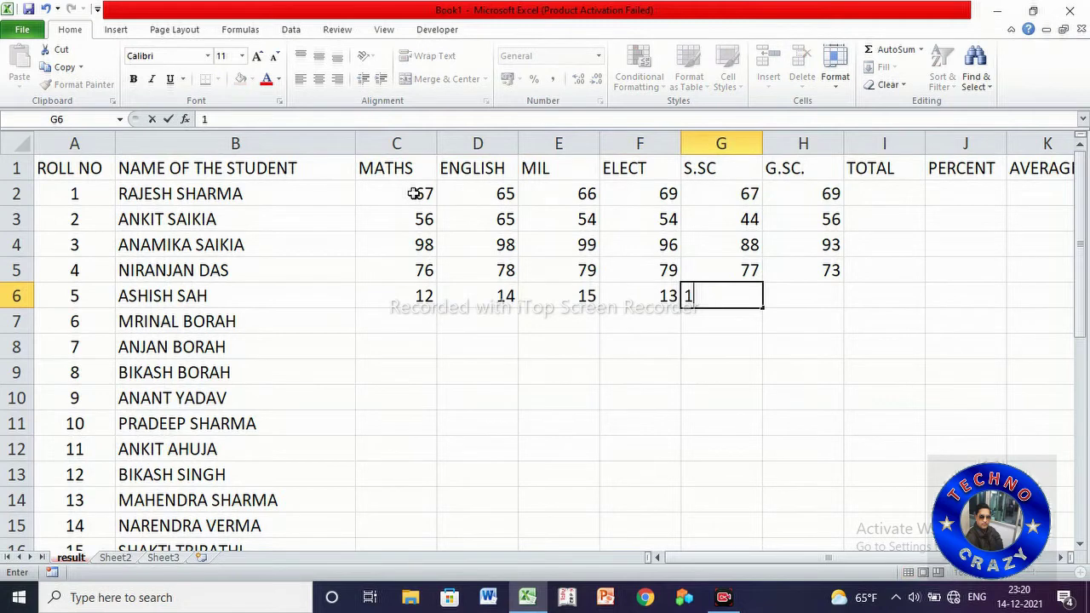
text(3)
key(Tab)
text(11)
key(Return)
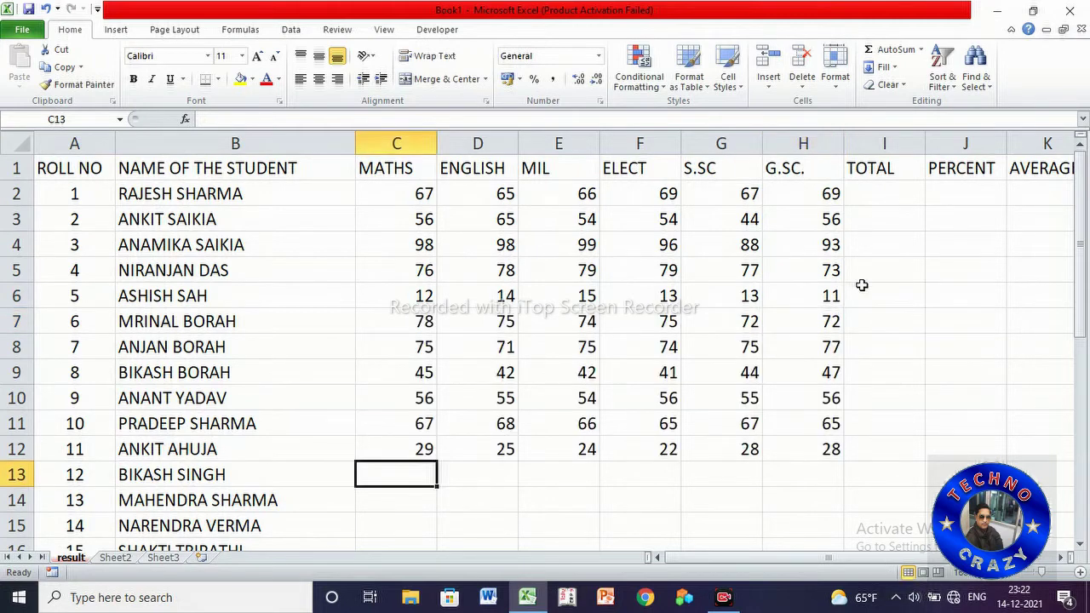
Enter =SUM(C2:H2) in I2 to total the first student's marks (403)
click(866, 195)
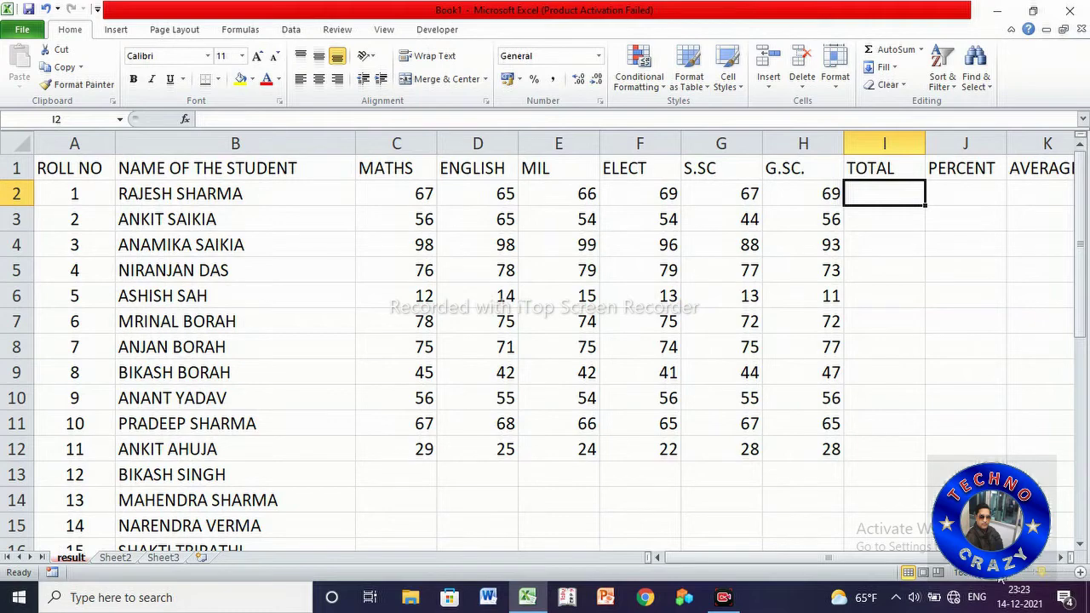
click(1063, 558)
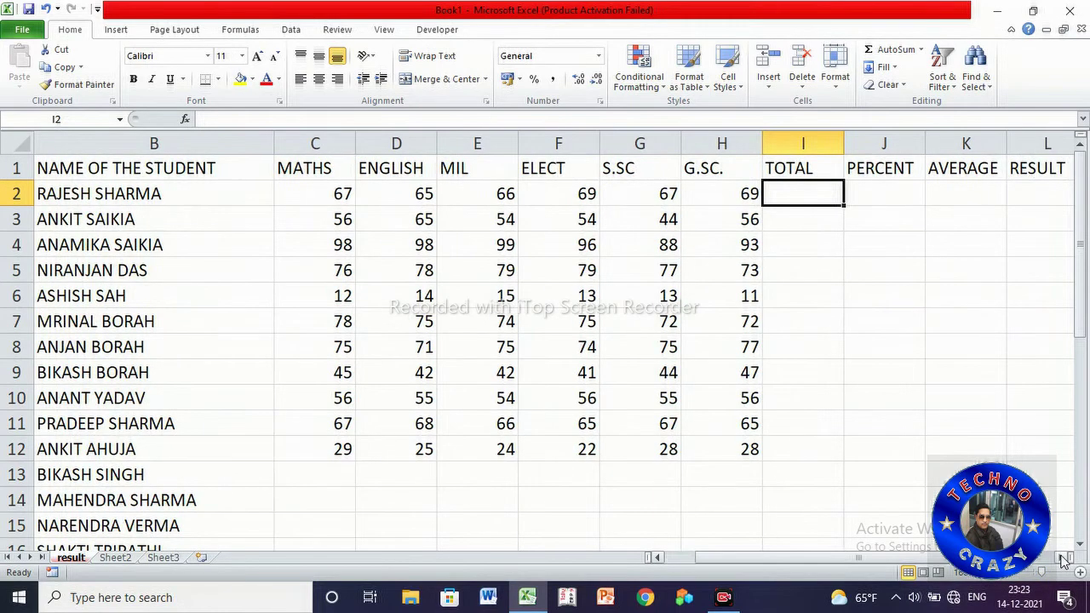
click(1063, 558)
click(1063, 558)
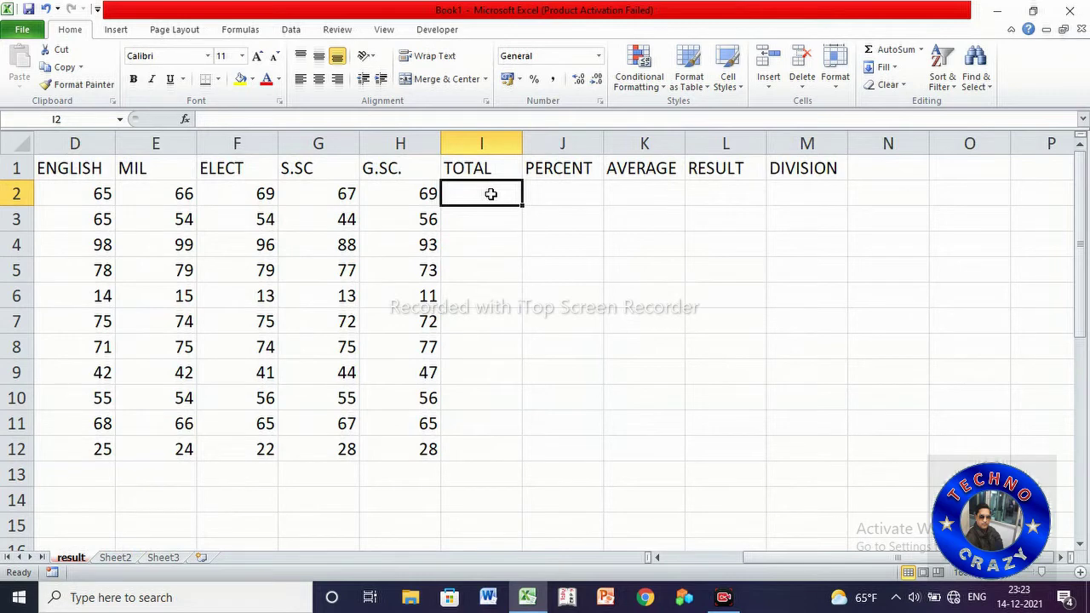
text(=)
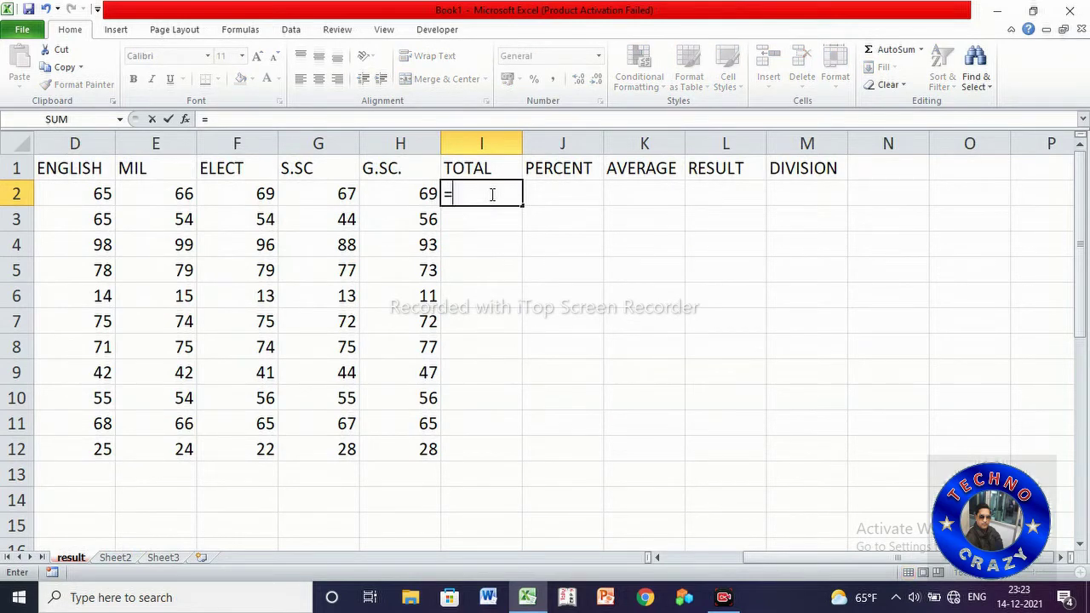
text(SU)
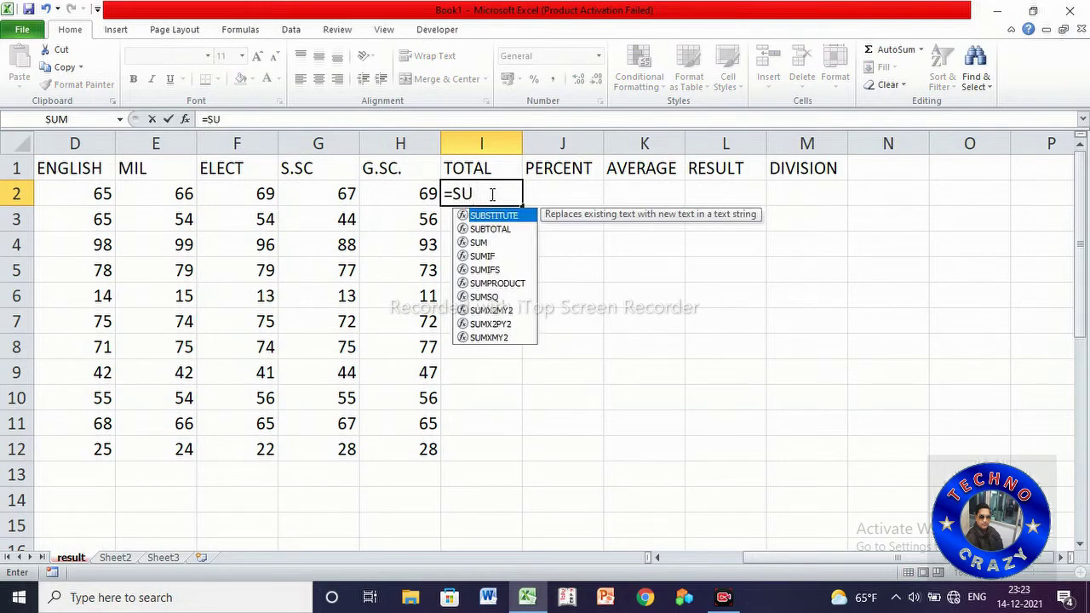
text(M)
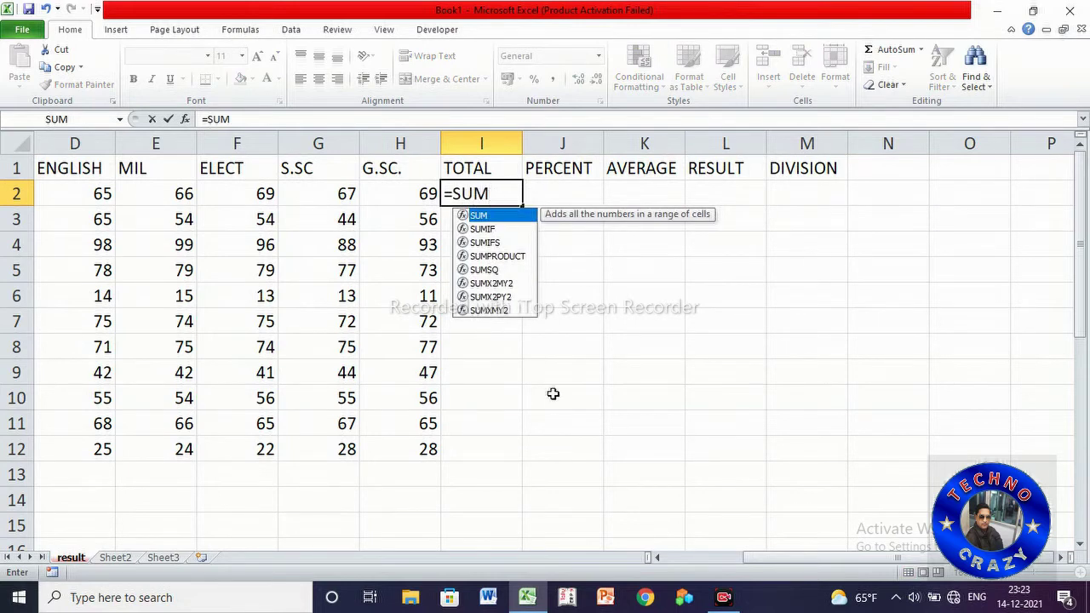
click(656, 558)
click(657, 558)
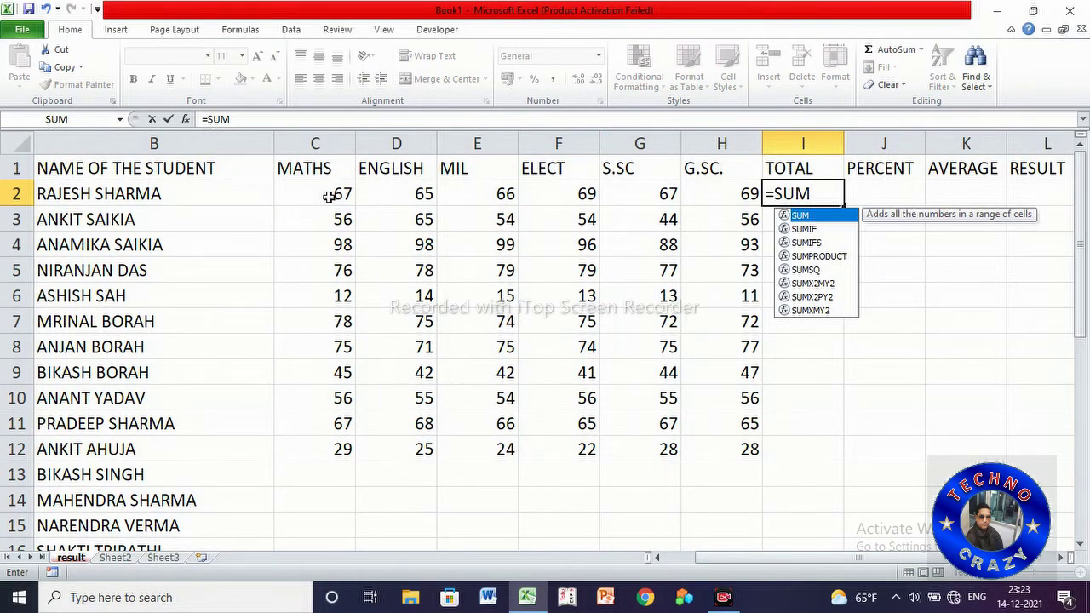
text(()
click(329, 196)
drag(330, 197, 693, 191)
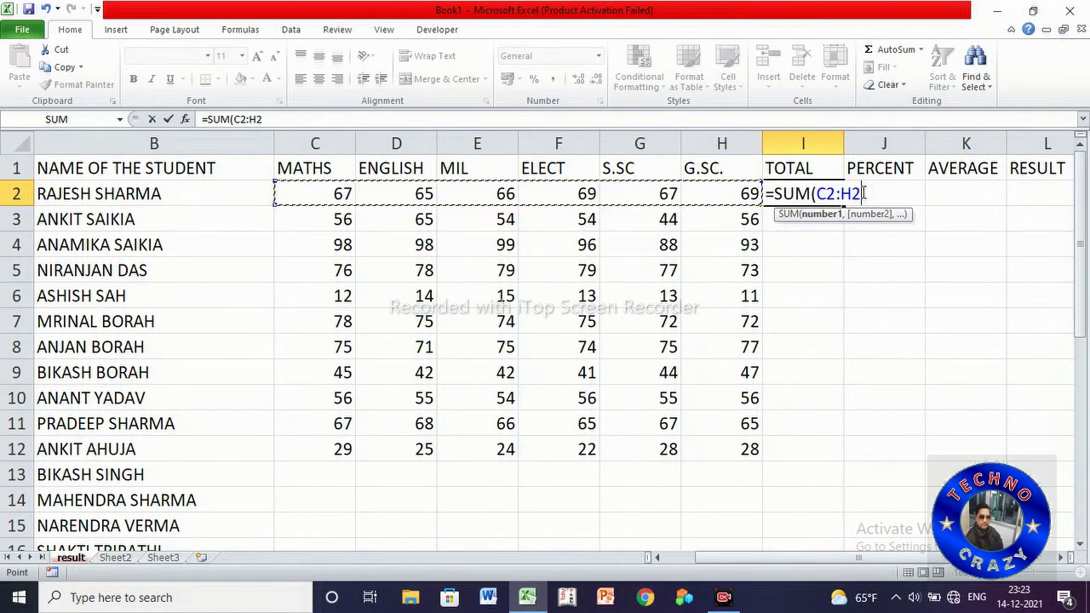
text())
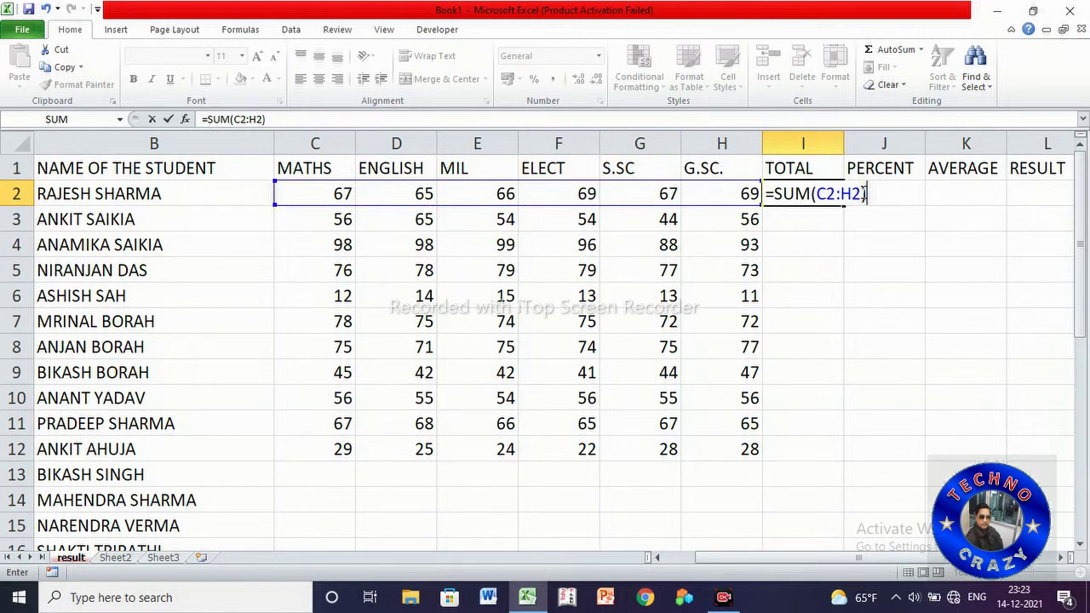
key(Return)
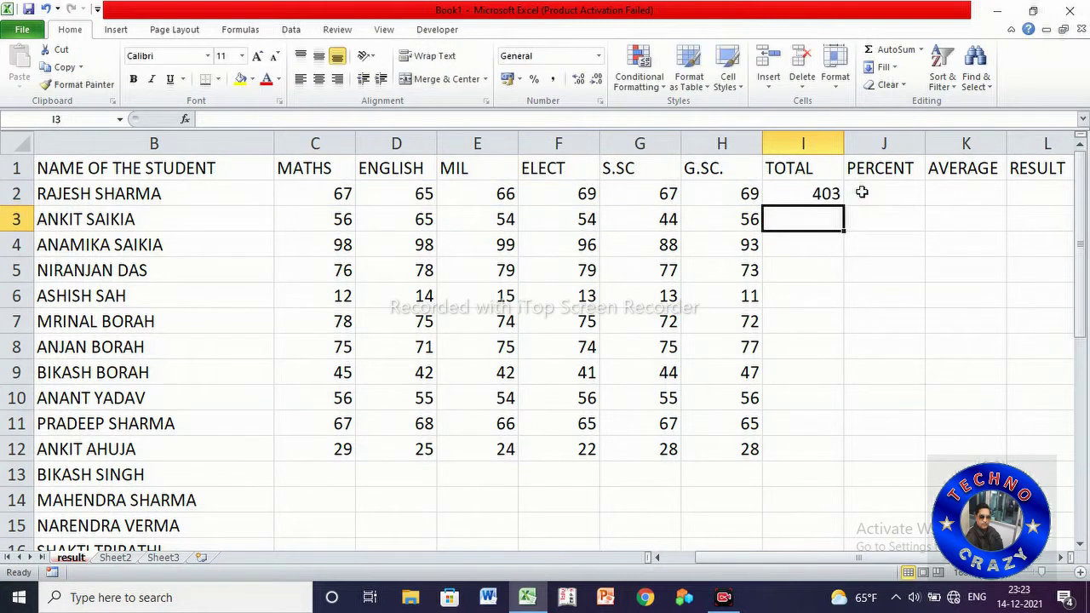
Enter =SUM(C3:H3) in I3 for the second student's total of 329
text(=)
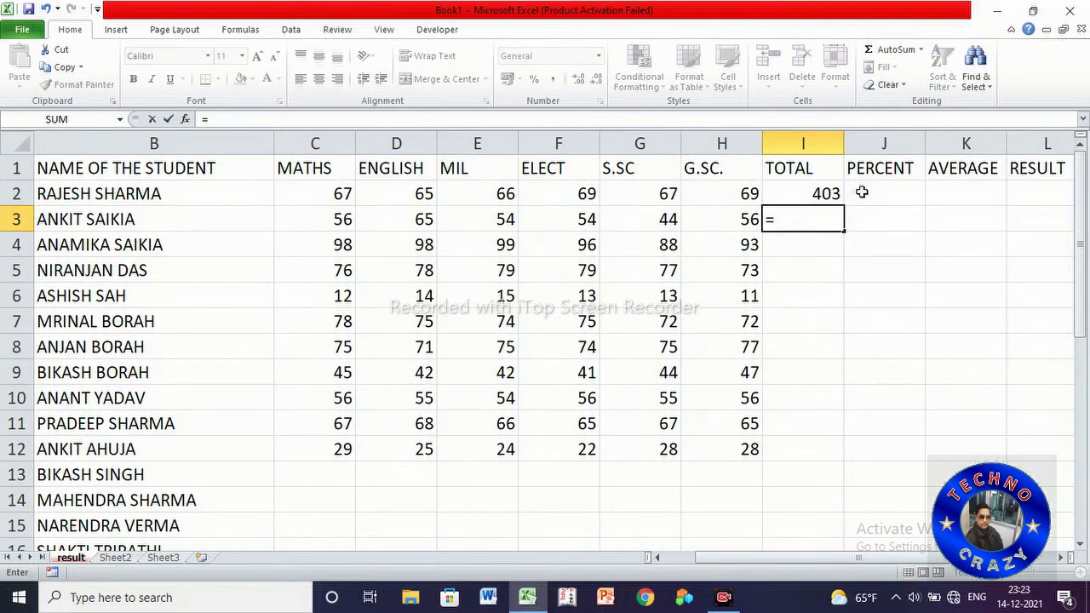
text(SUM)
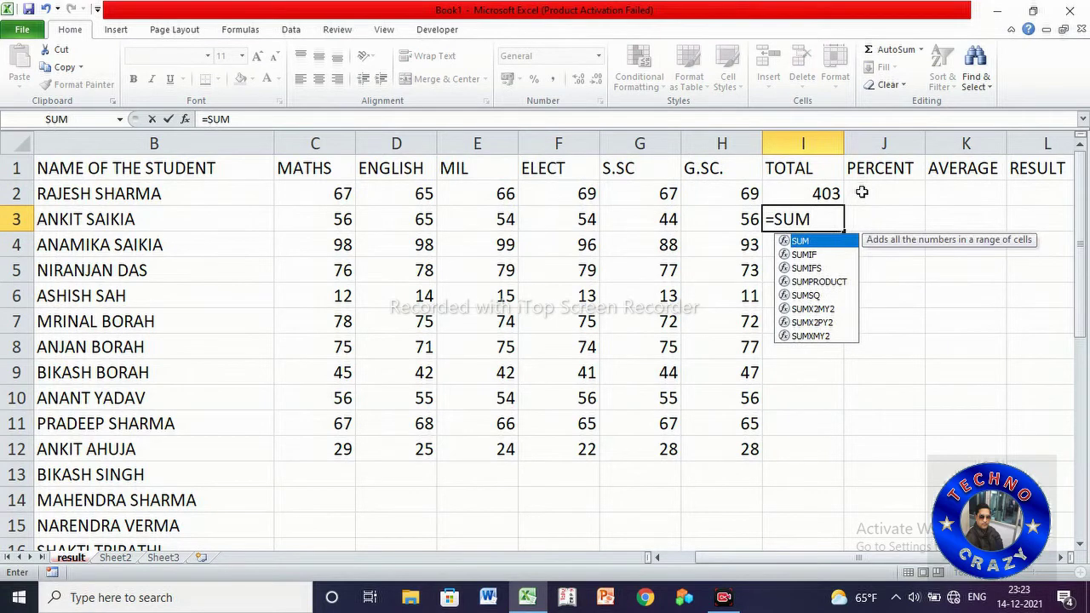
text(()
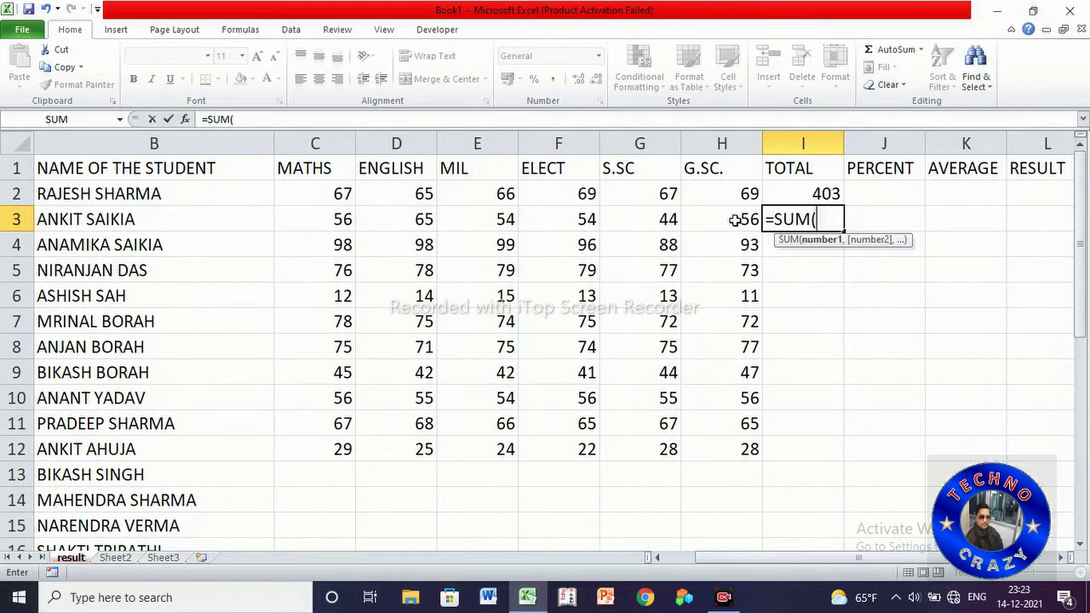
text(C3:H3)
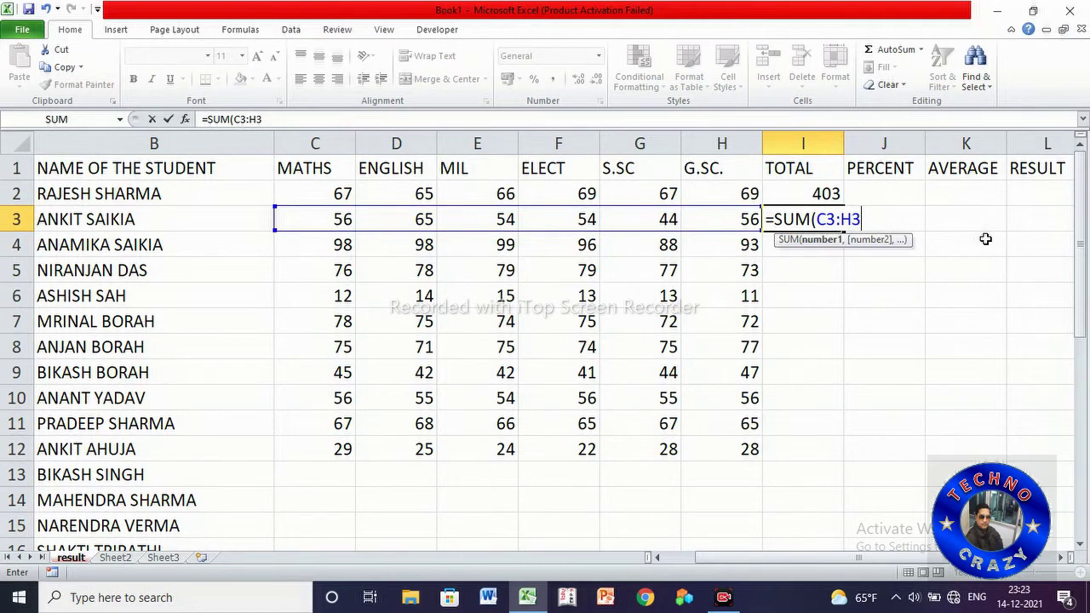
text())
key(Return)
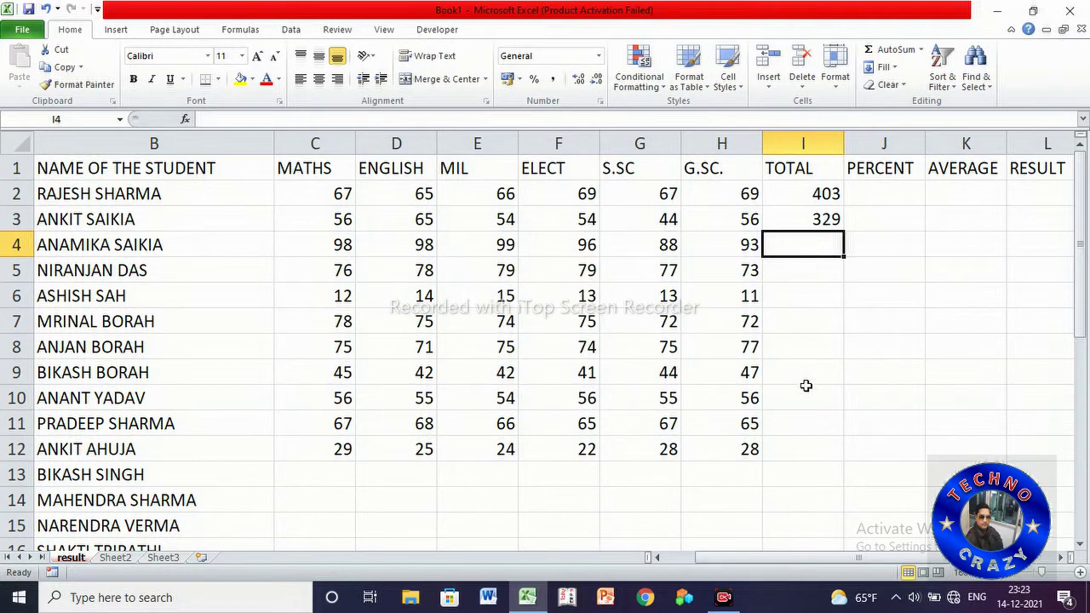
Fill the SUM formula from I2 down to I12 for all eleven students
click(823, 193)
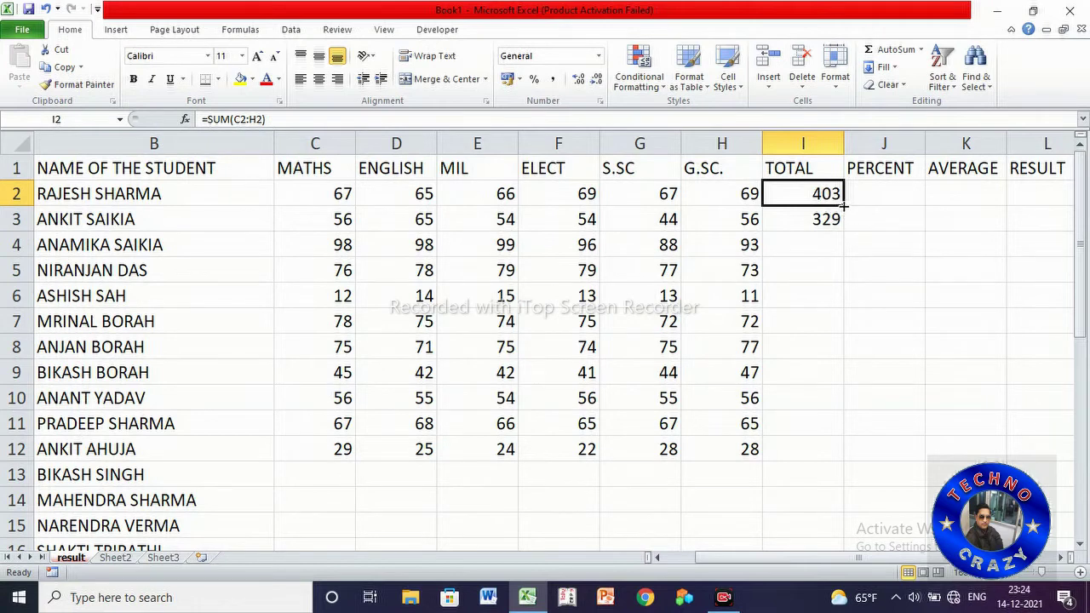
drag(843, 205, 816, 454)
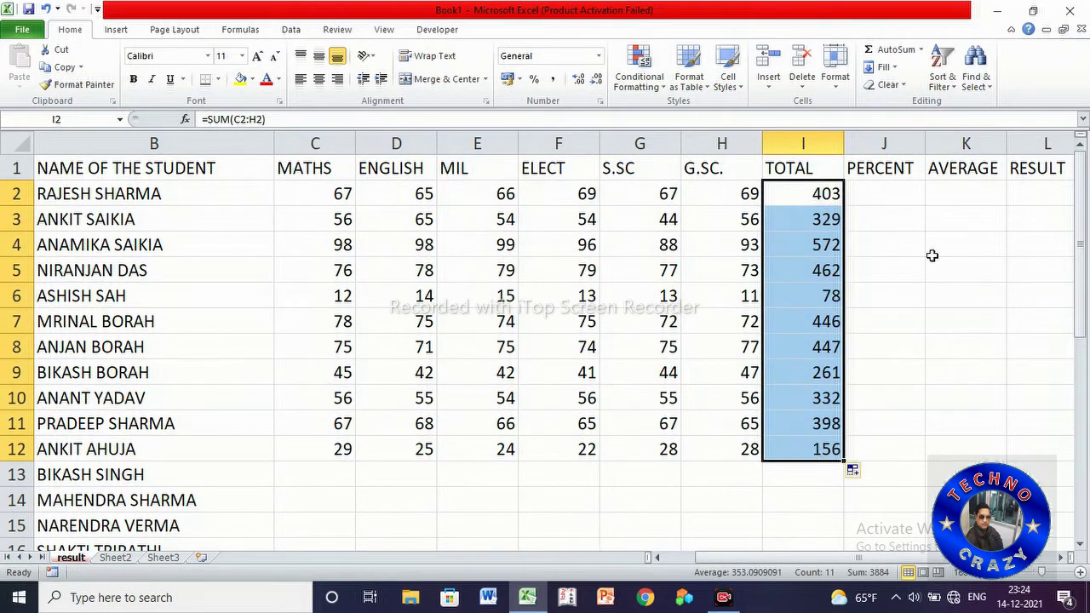
click(893, 198)
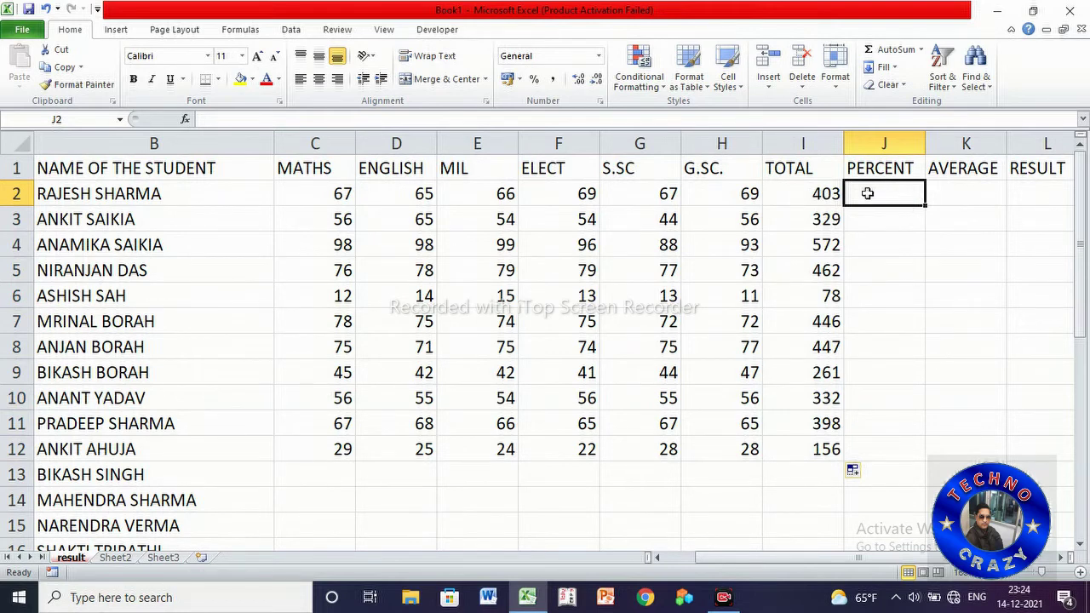
Enter =(I2/600)*100% in J2, giving 0.67167 for the first student
text(=)
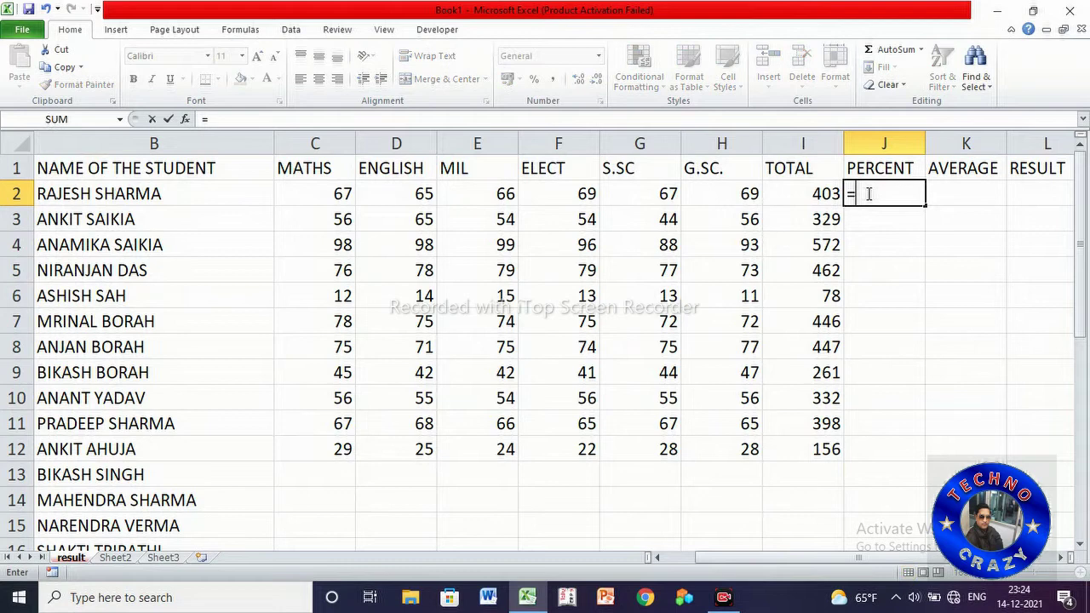
text(()
text(i)
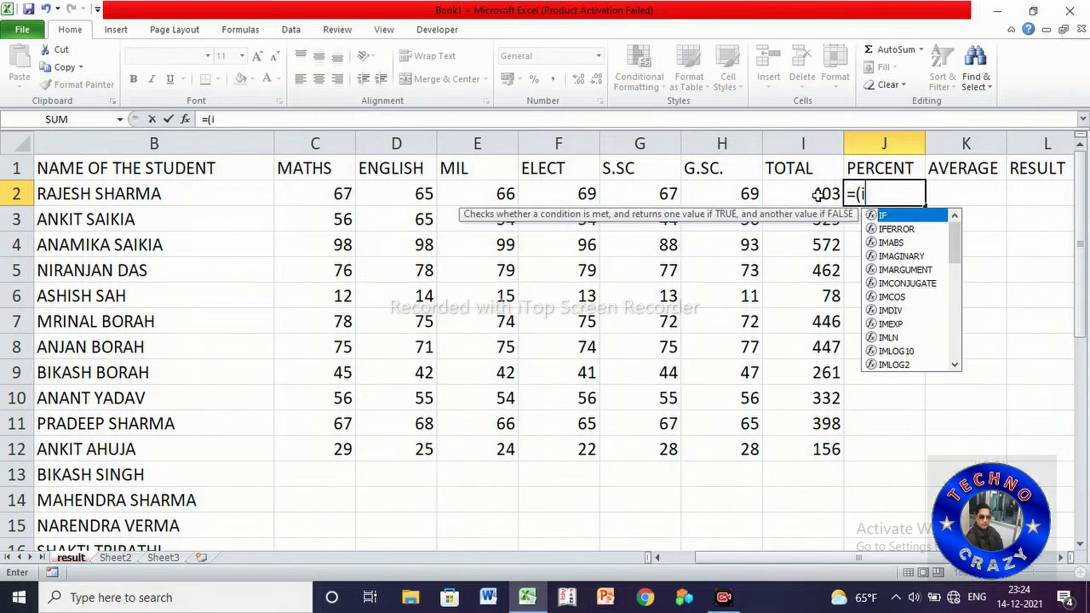
text(2)
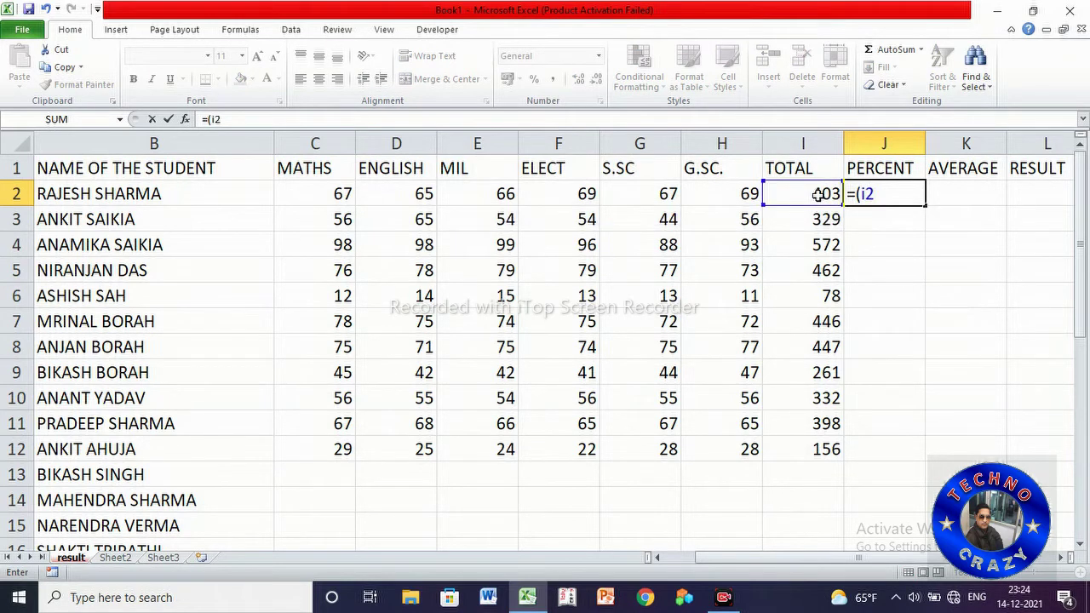
text(/600)
text())
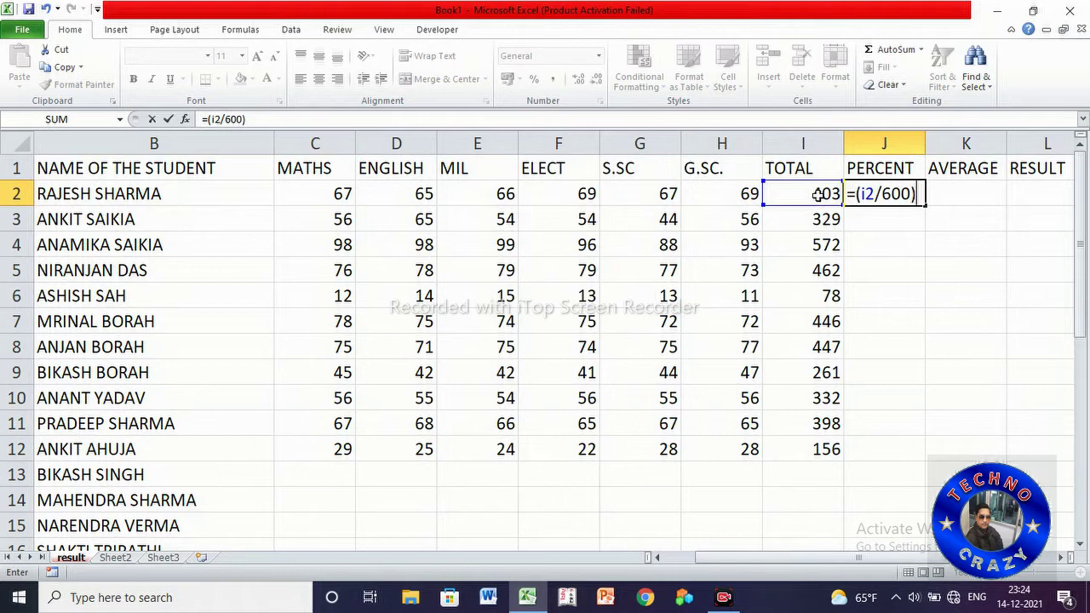
text(*100%)
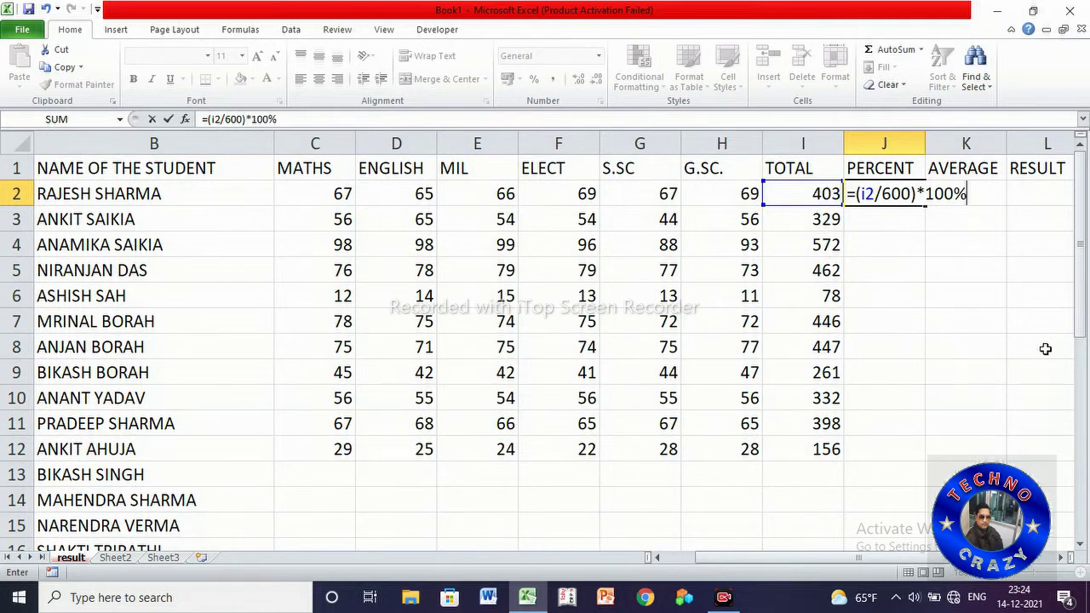
key(Return)
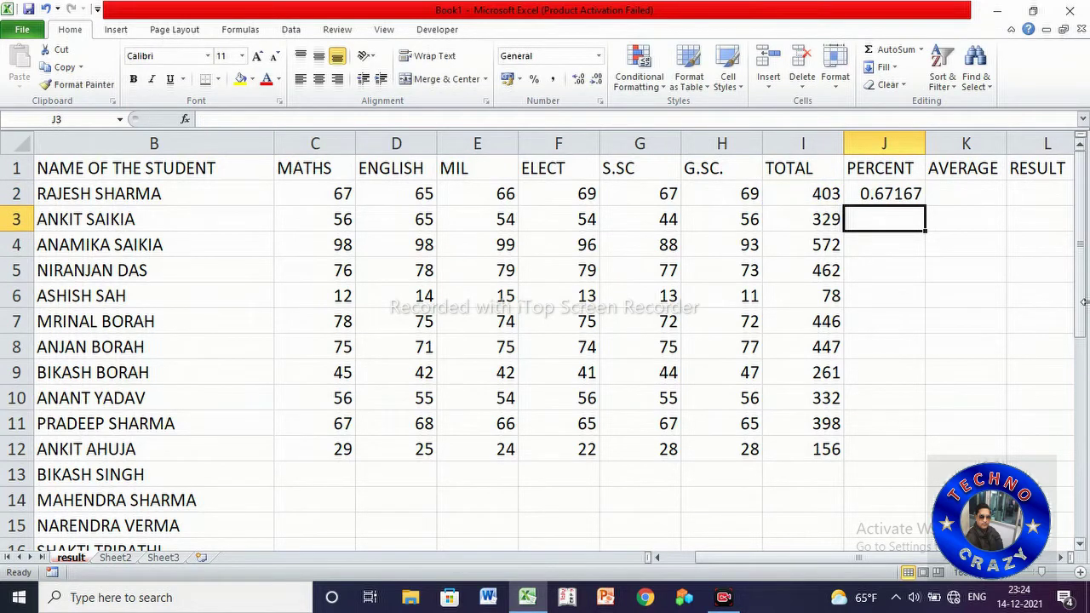
click(904, 196)
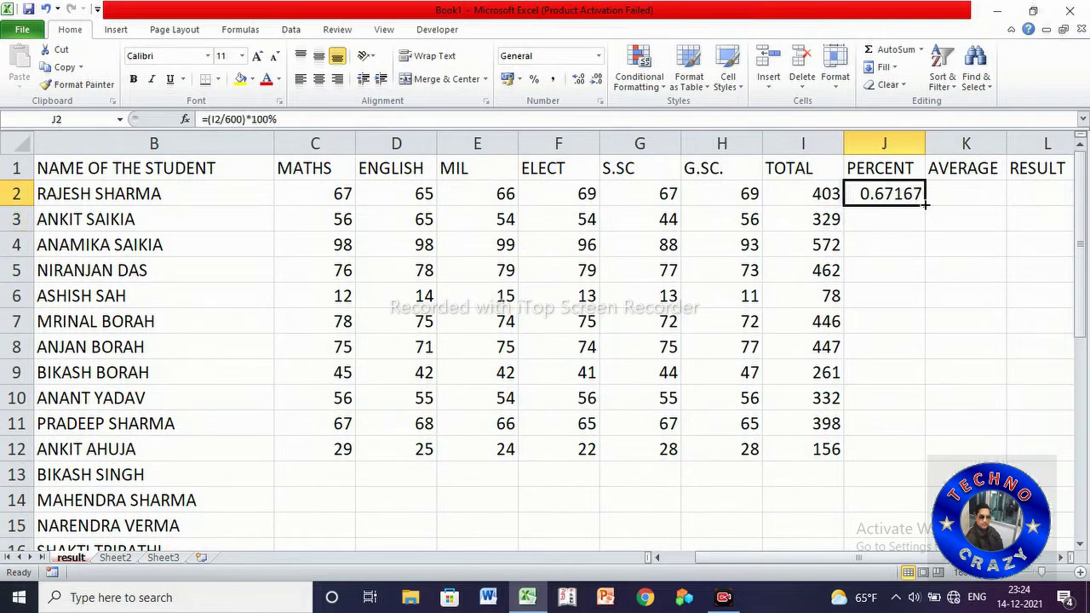
Copy the J2 formula down to J12 and format it as Percent with one decimal
drag(925, 204, 914, 457)
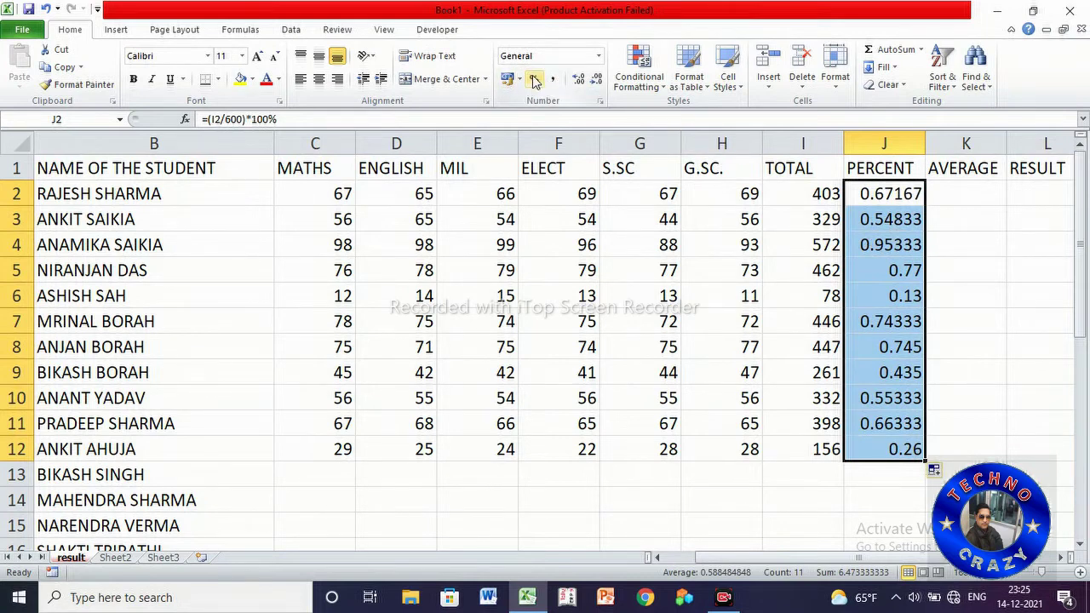
click(535, 80)
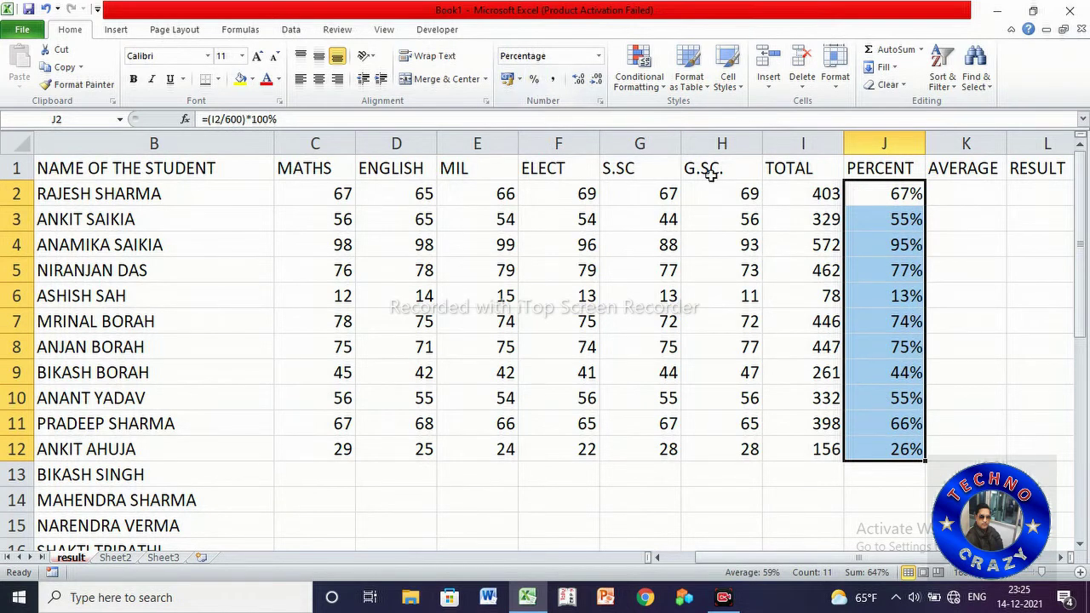
click(579, 81)
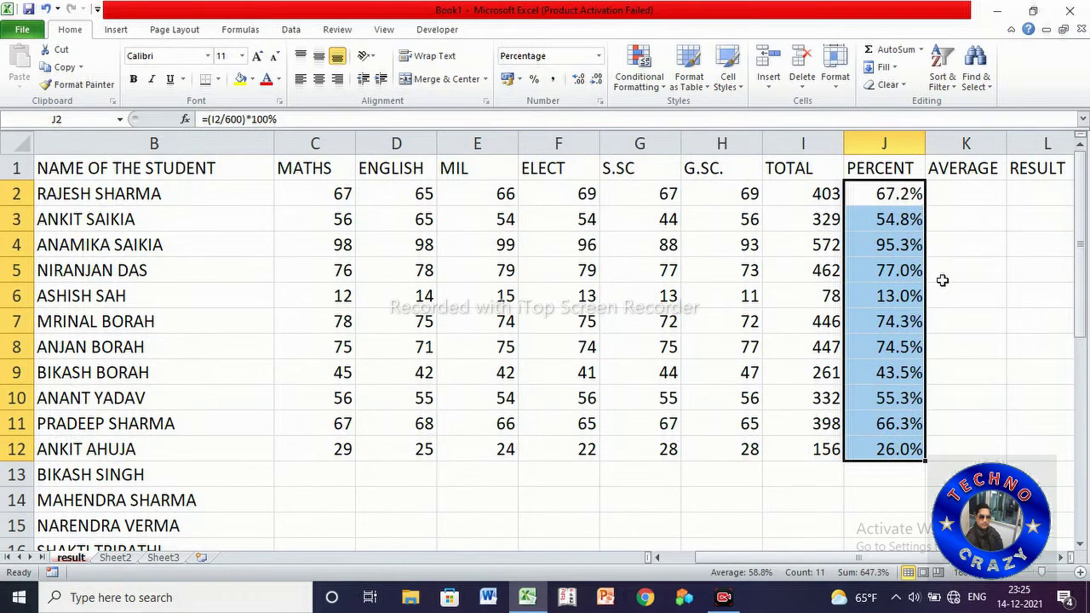
click(956, 195)
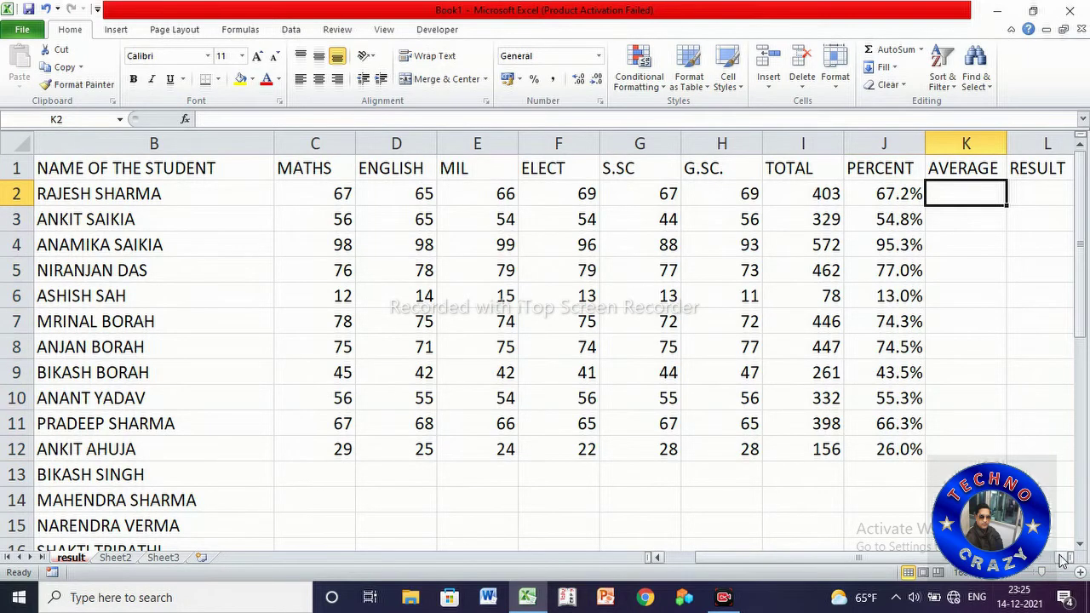
Enter =AVERAGE(C2:H2) in K2 and =AVERAGE(C3:H3) in K3
click(1063, 560)
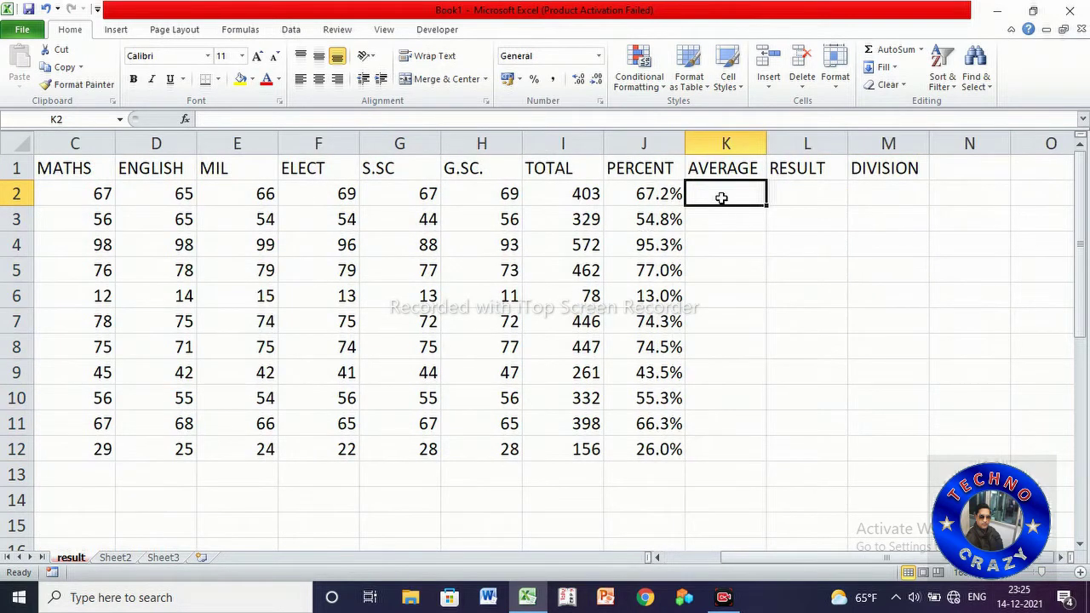
text(=)
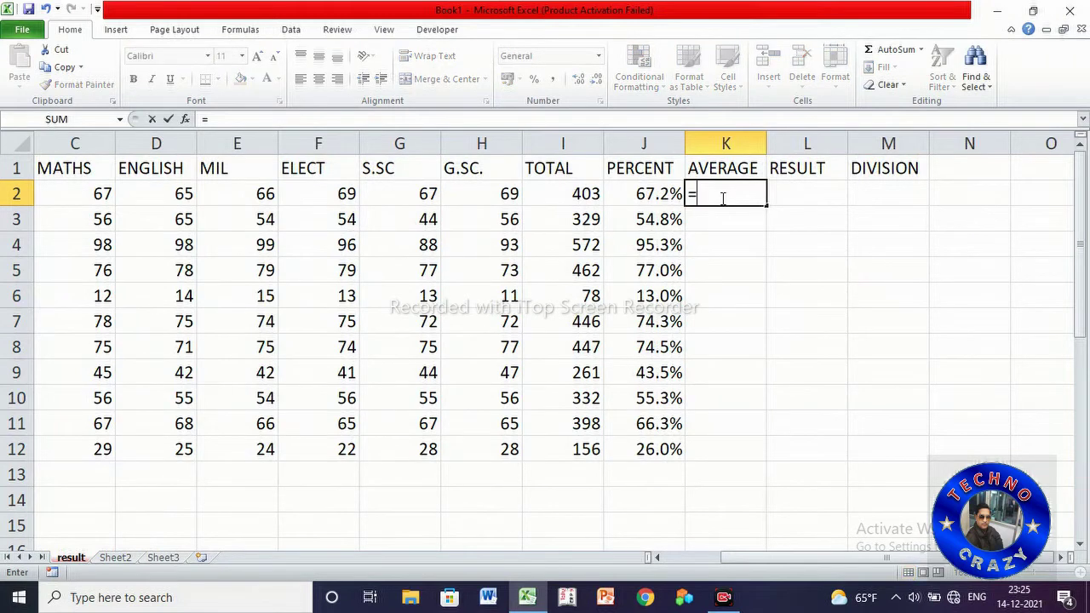
text(AVERAG)
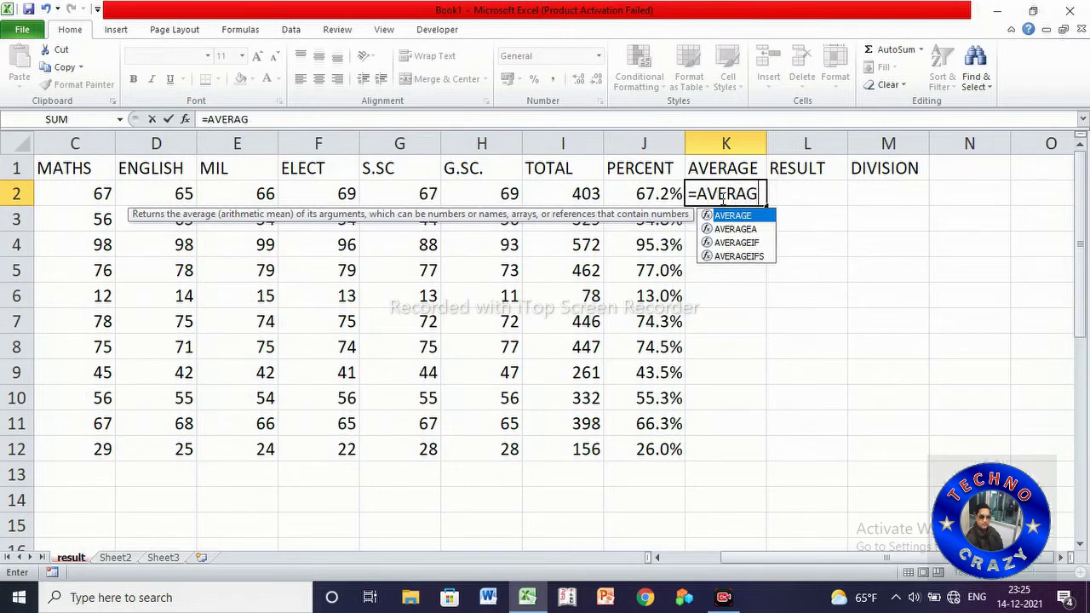
text(E()
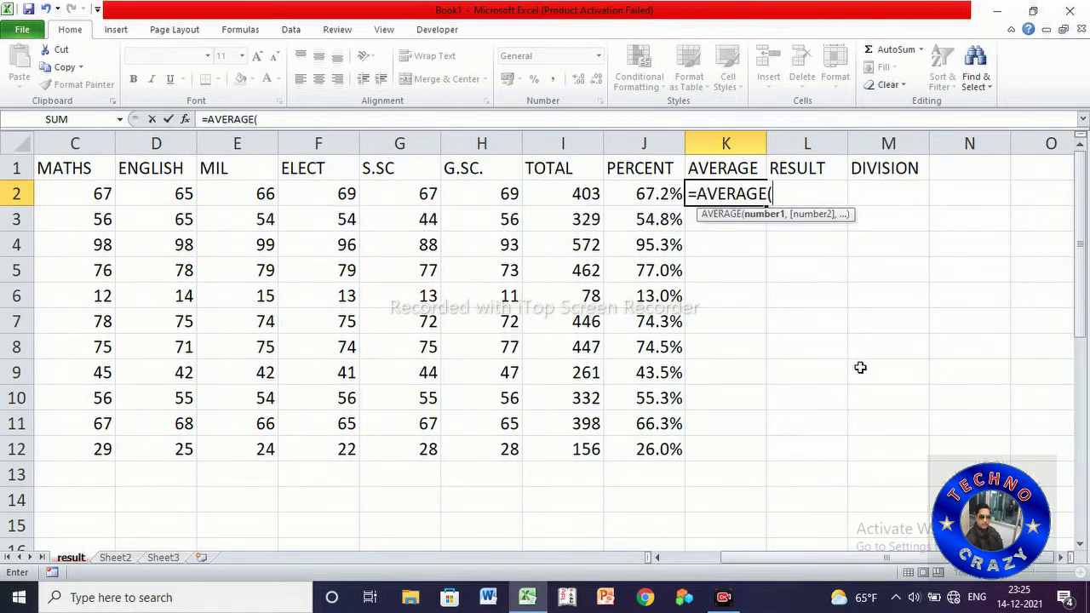
text(C2:H2)
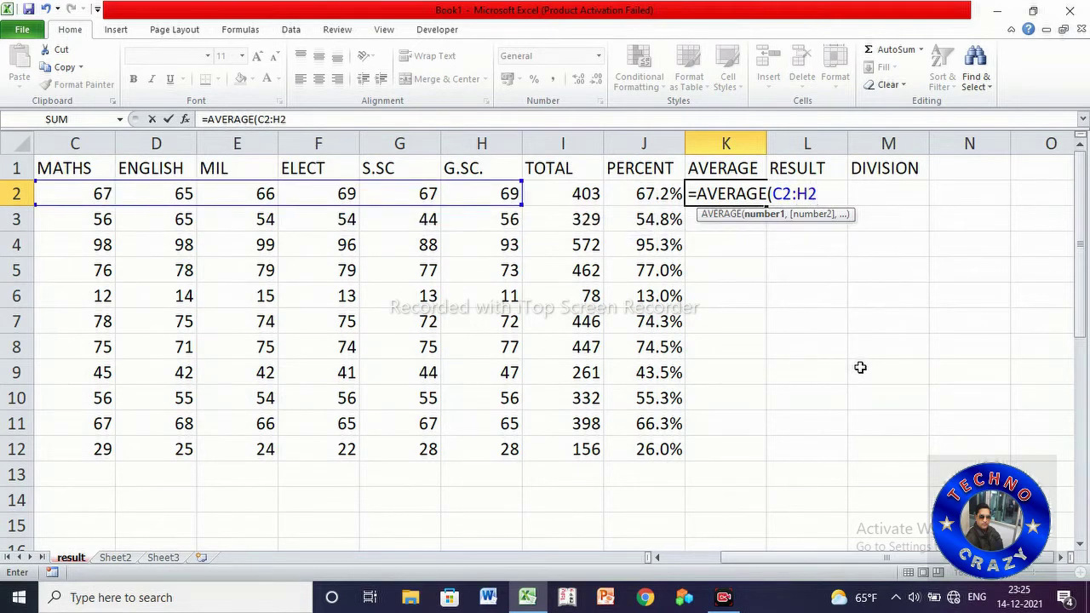
text())
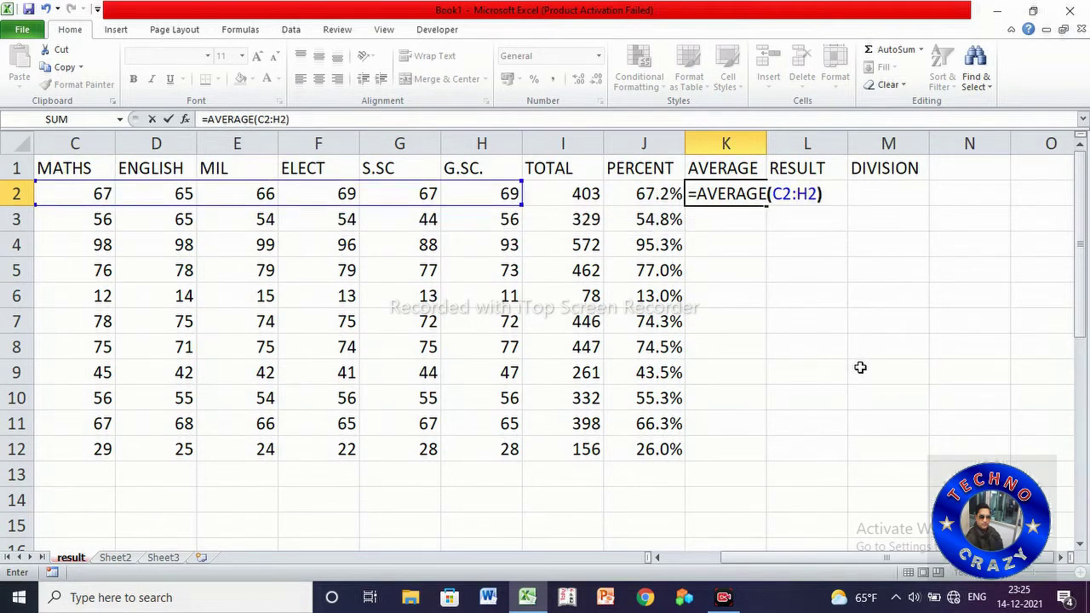
key(Return)
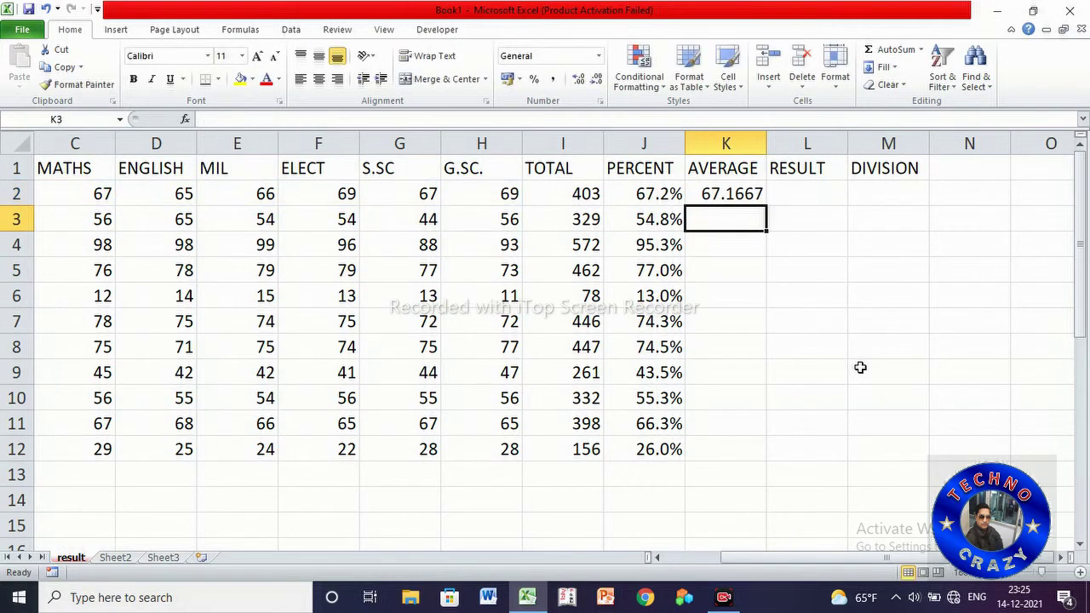
text(=)
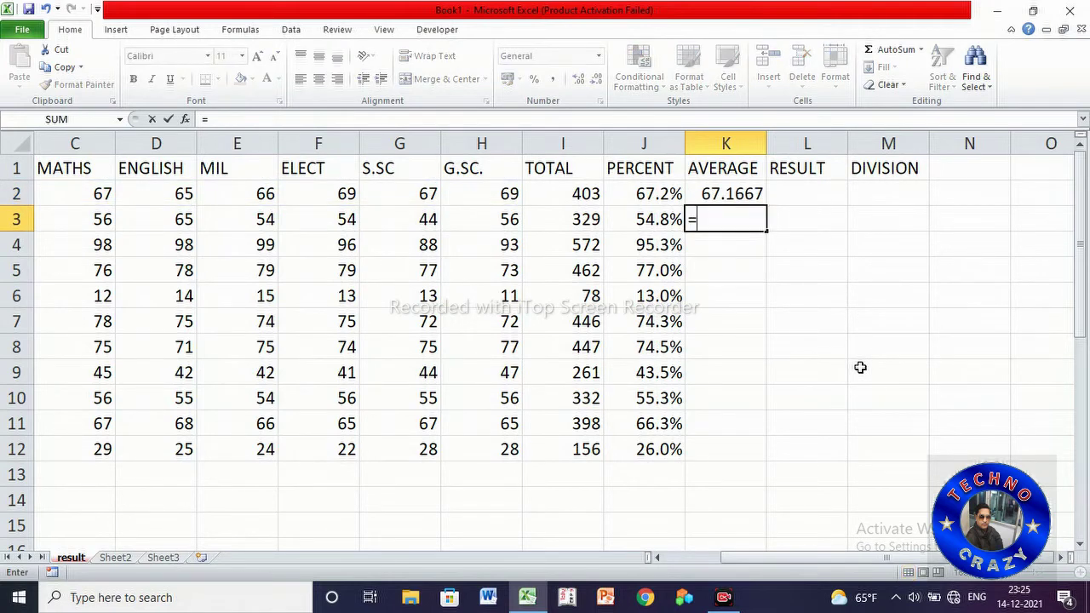
text(AVERAGE()
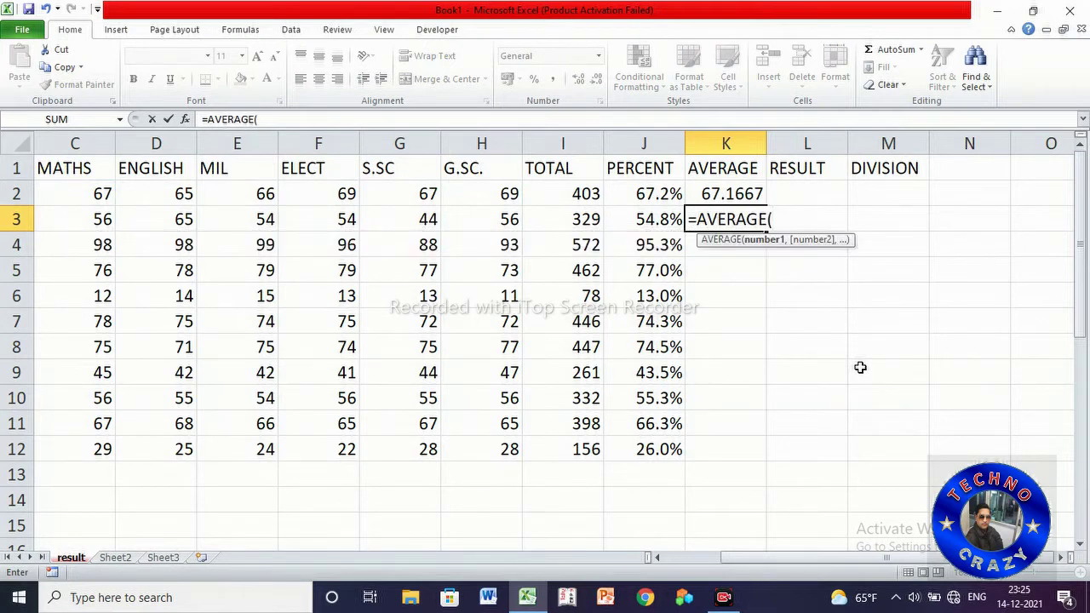
text(C3:H3)
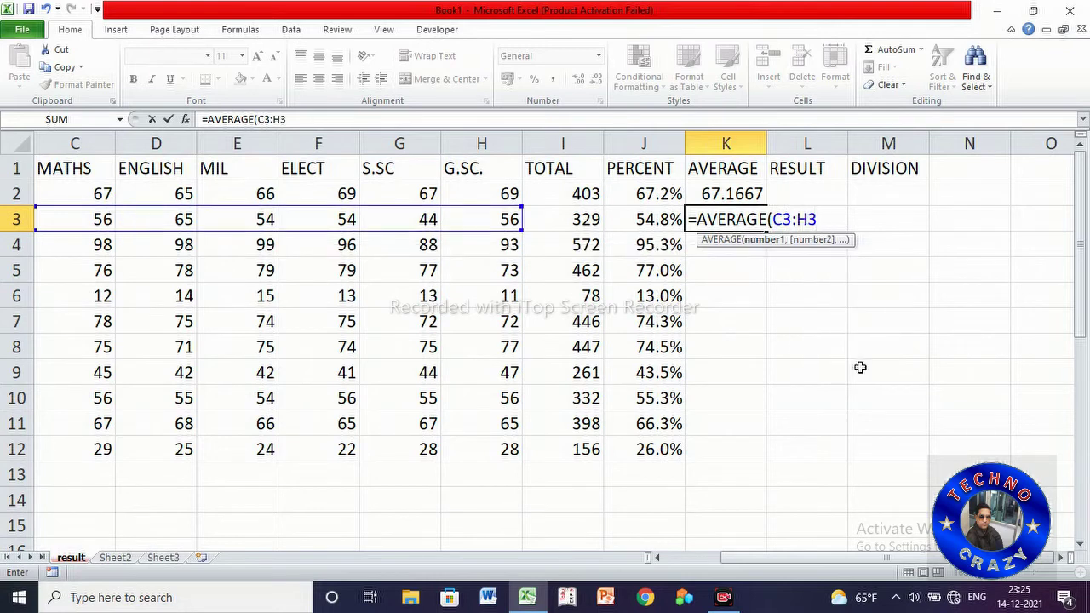
text())
key(Return)
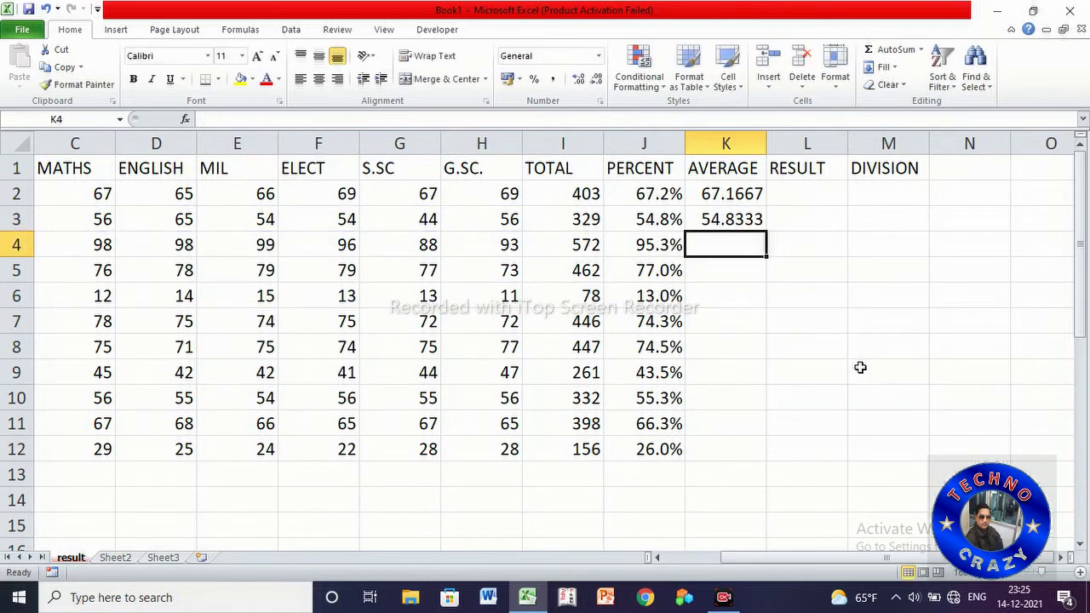
click(750, 196)
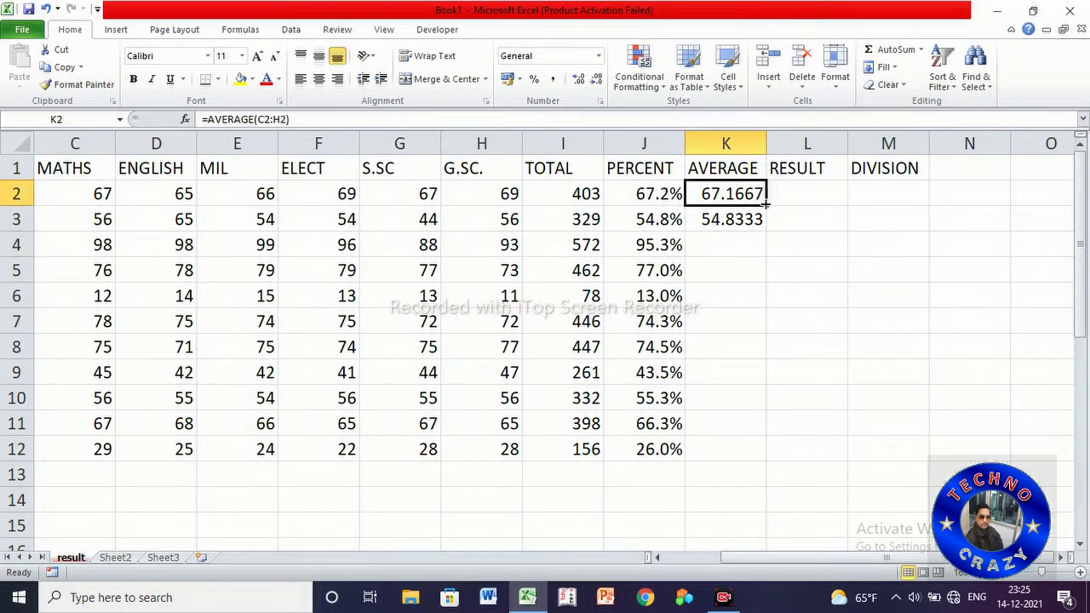
Fill the AVERAGE formula down to K12 and show the averages as whole numbers
drag(766, 205, 744, 451)
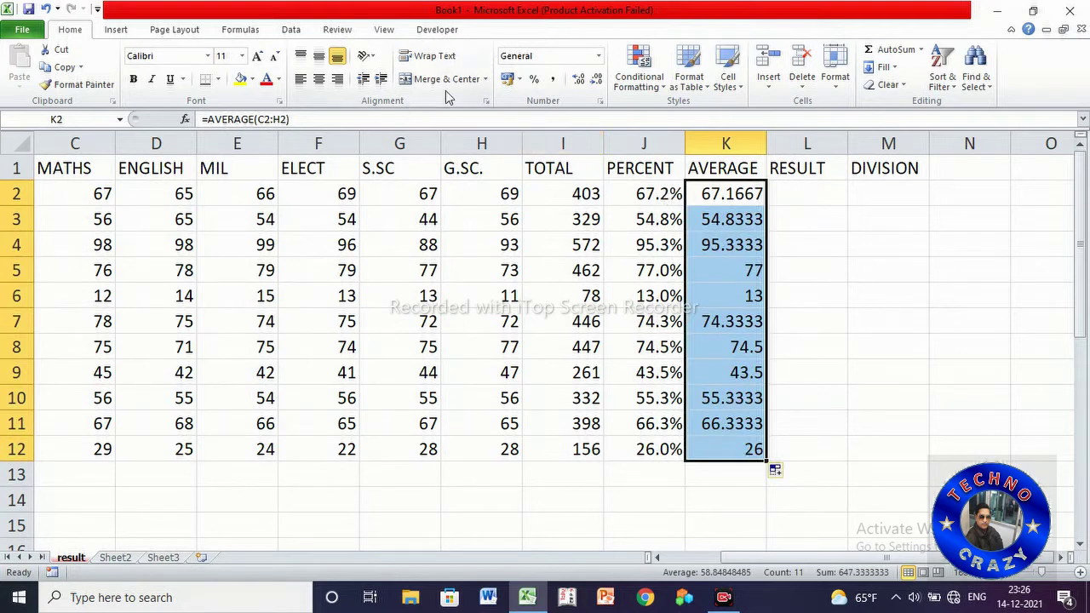
click(598, 79)
click(597, 80)
click(597, 79)
click(597, 80)
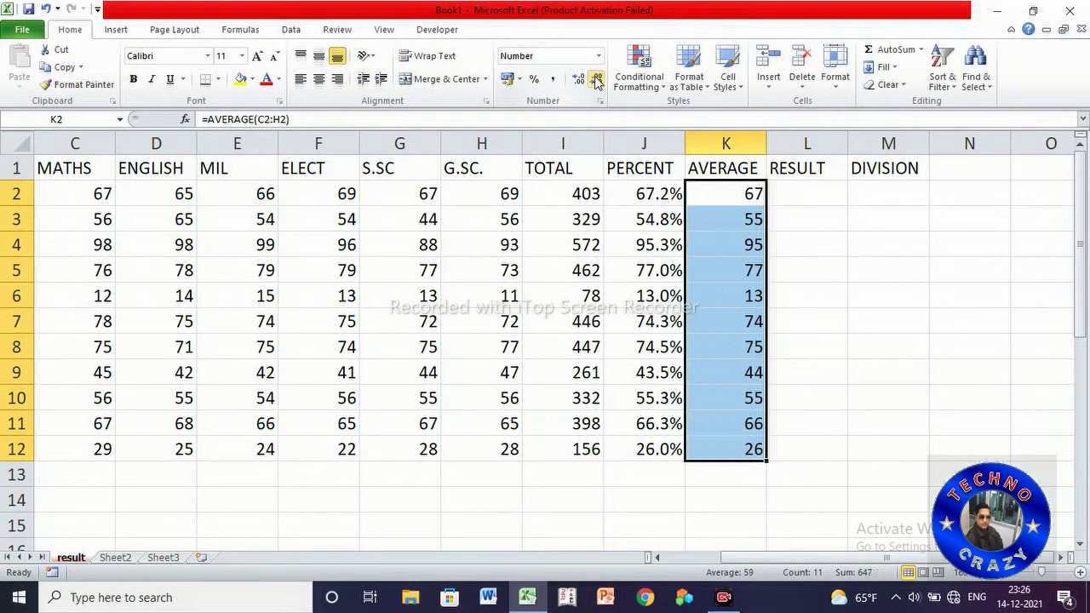
click(802, 193)
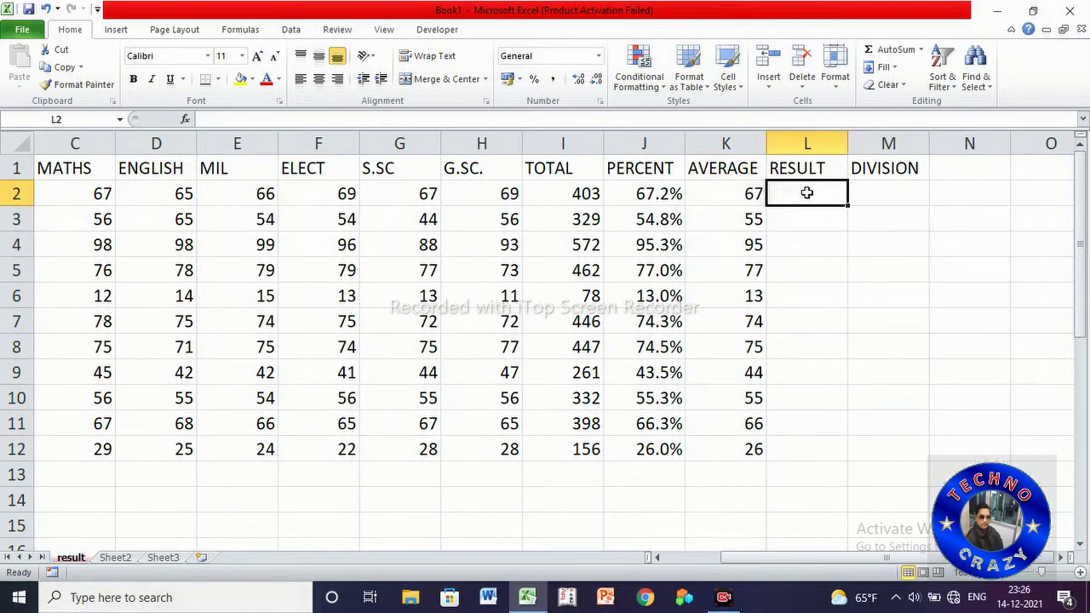
Enter =IF(J2>=30%,"PASS","FAIL") in L2, showing PASS
text(=)
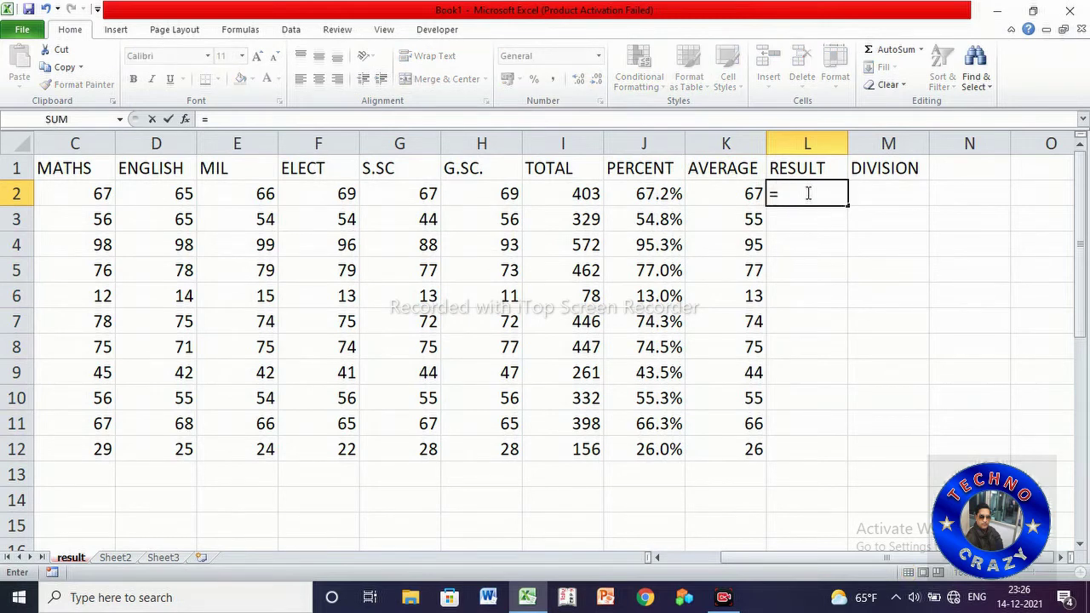
text(IF)
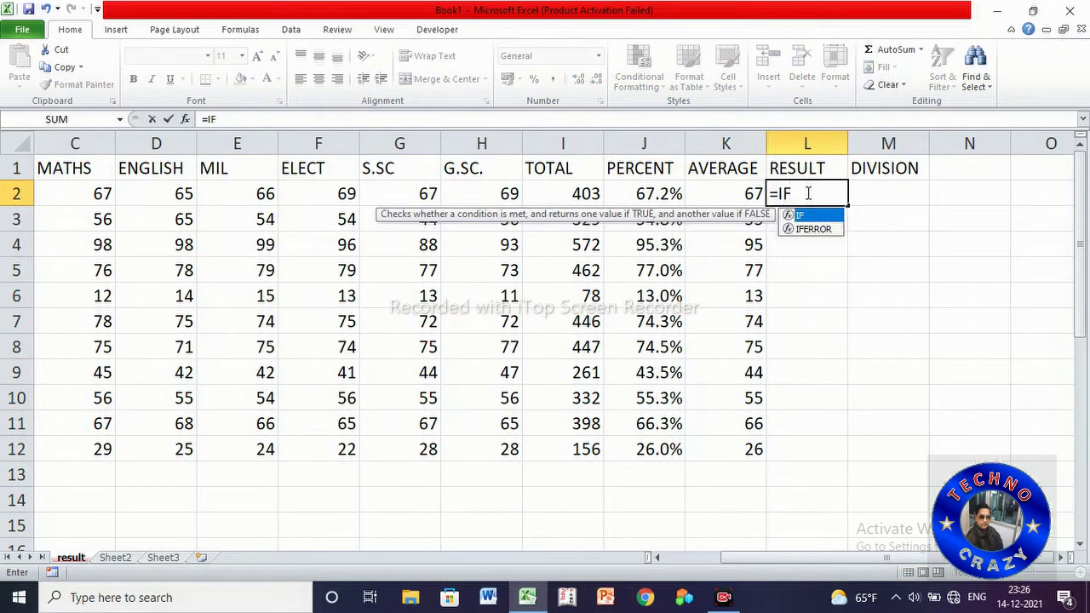
text(()
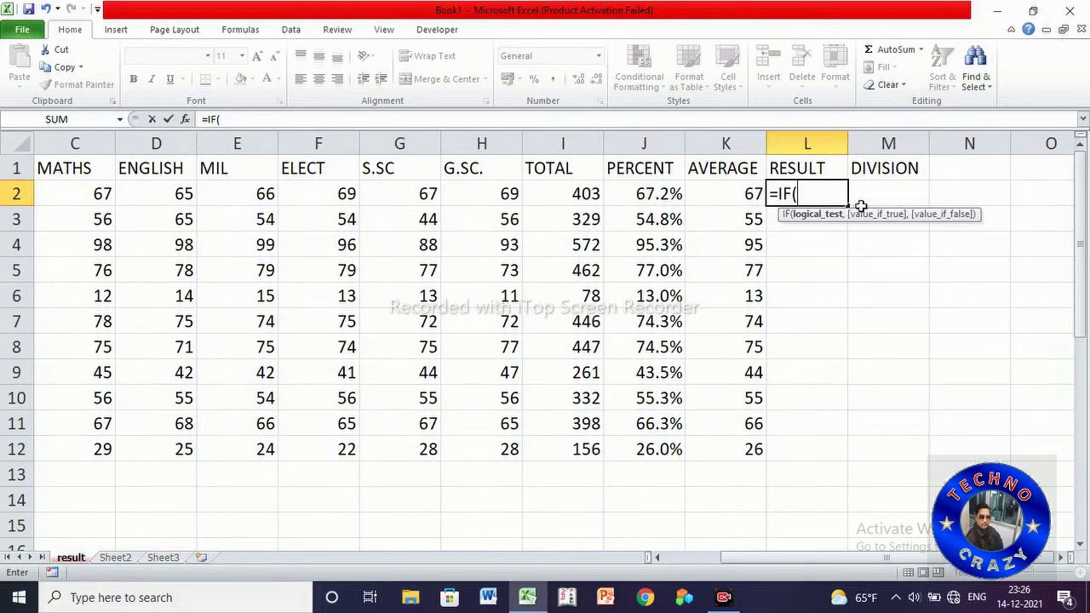
text(J2)
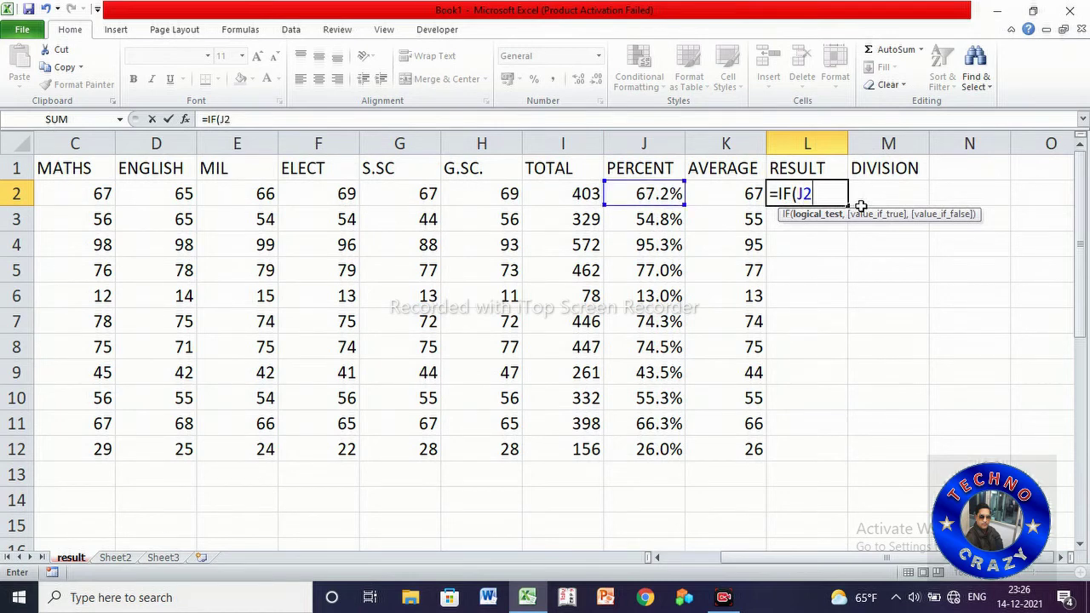
text(>)
text(=)
text(30%)
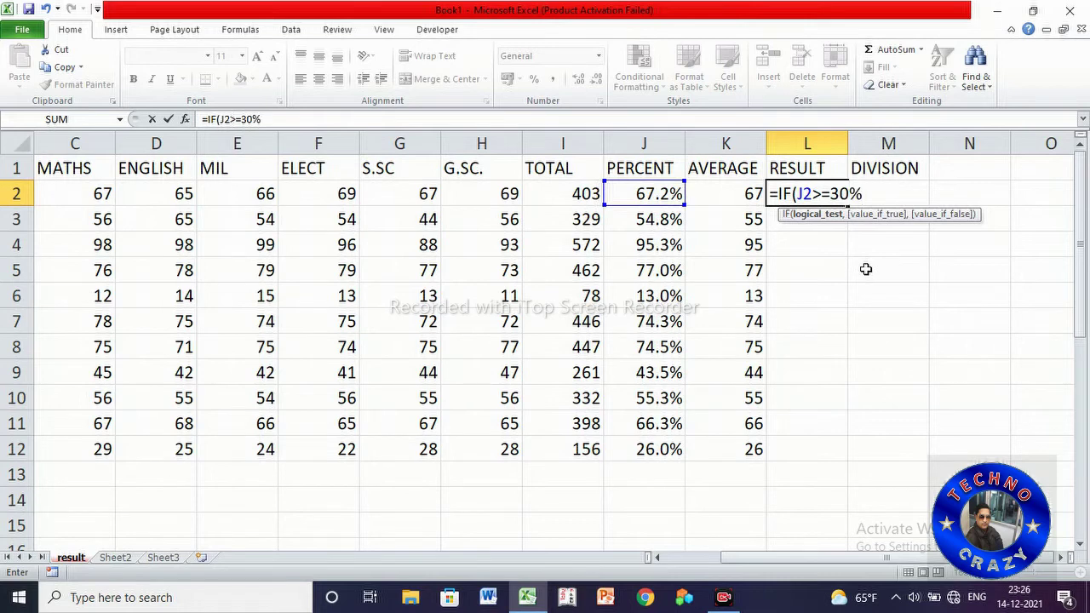
text(,)
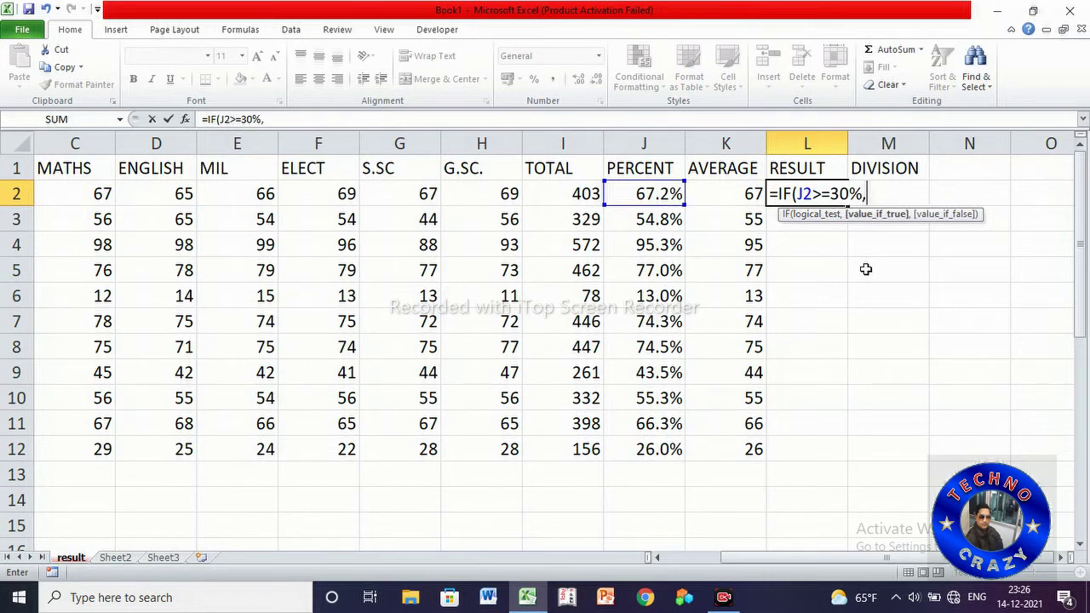
text(")
text(PASS")
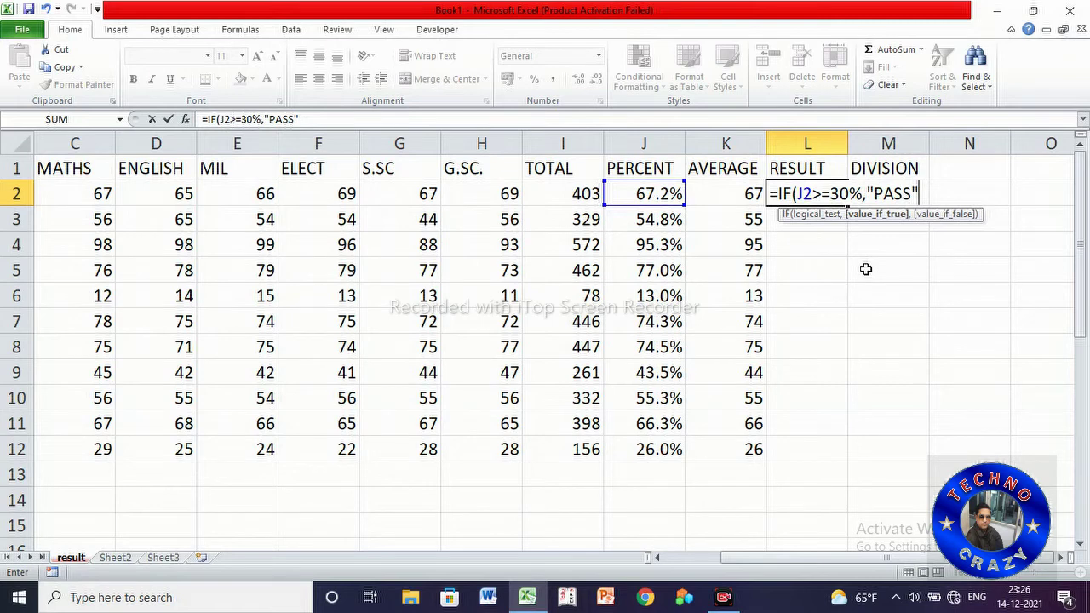
text(,)
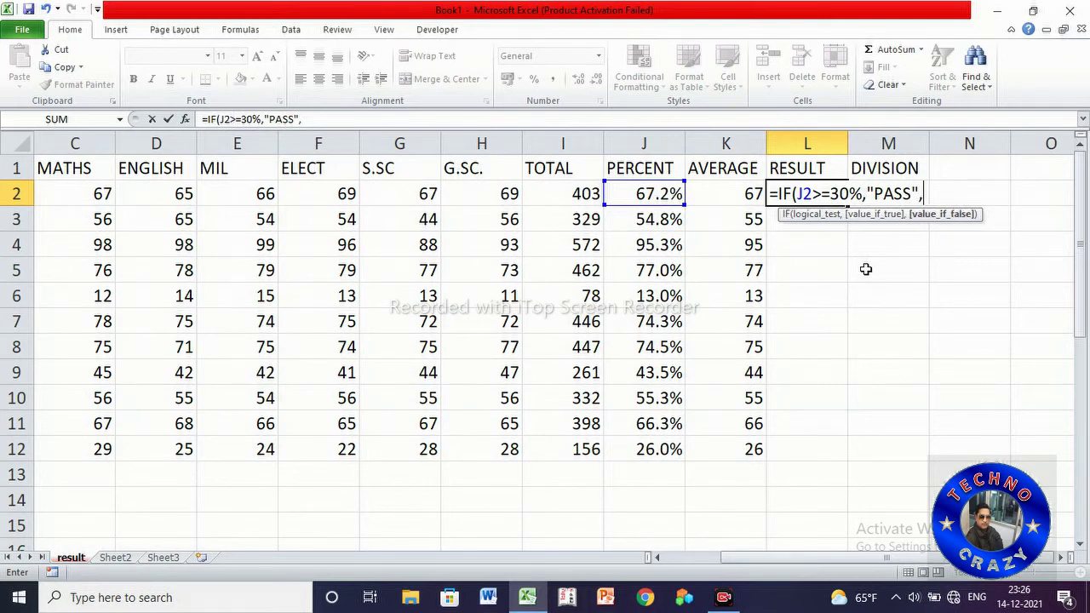
text("FAIL")
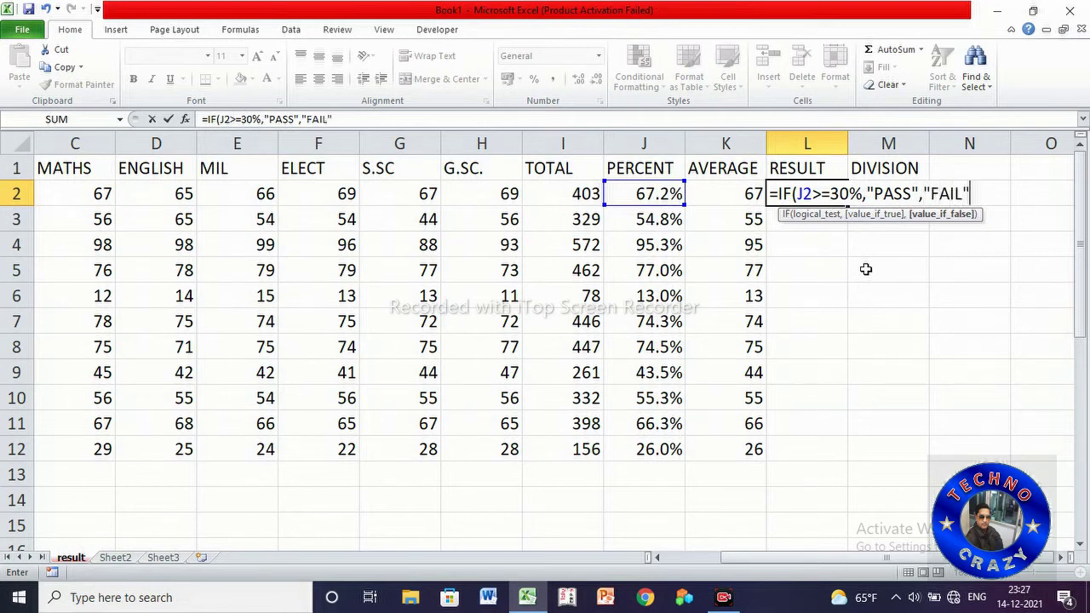
text())
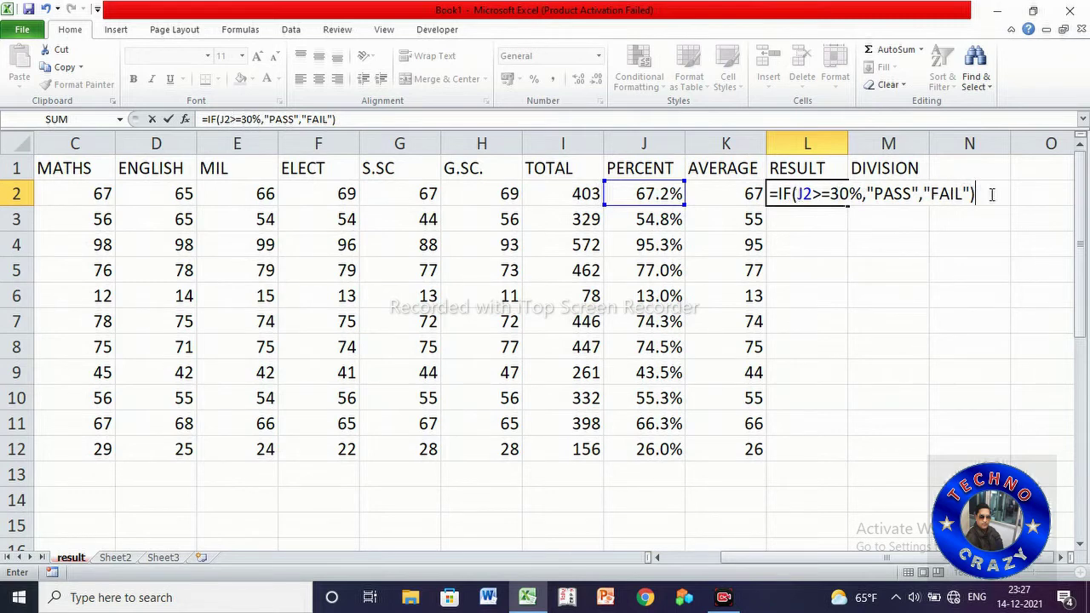
key(Return)
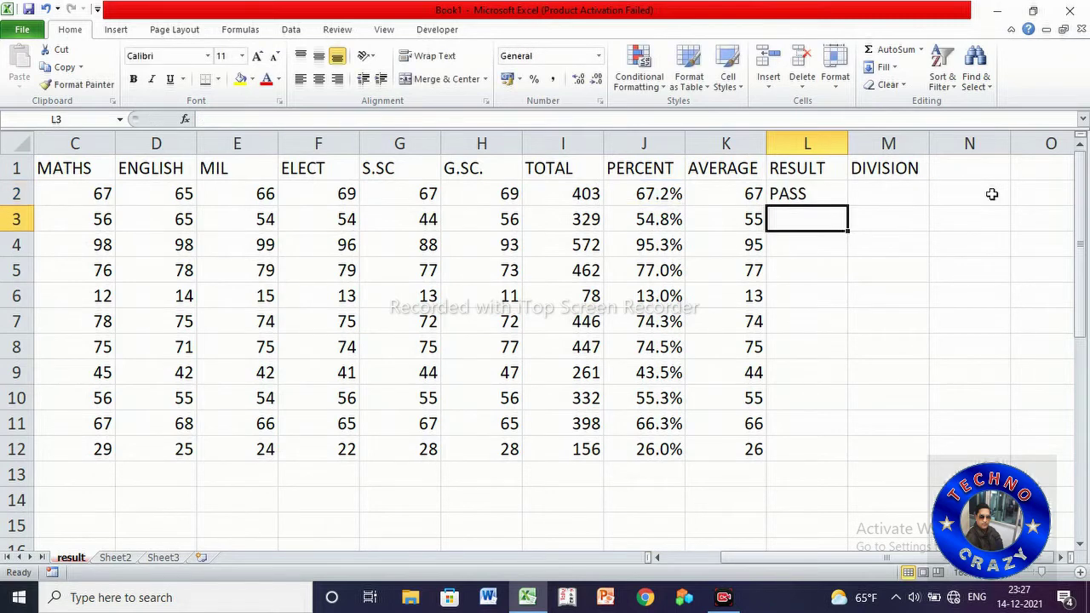
Enter =IF(J3>=30%,"PASS","FAIL") in L3, giving PASS for the second student
click(807, 196)
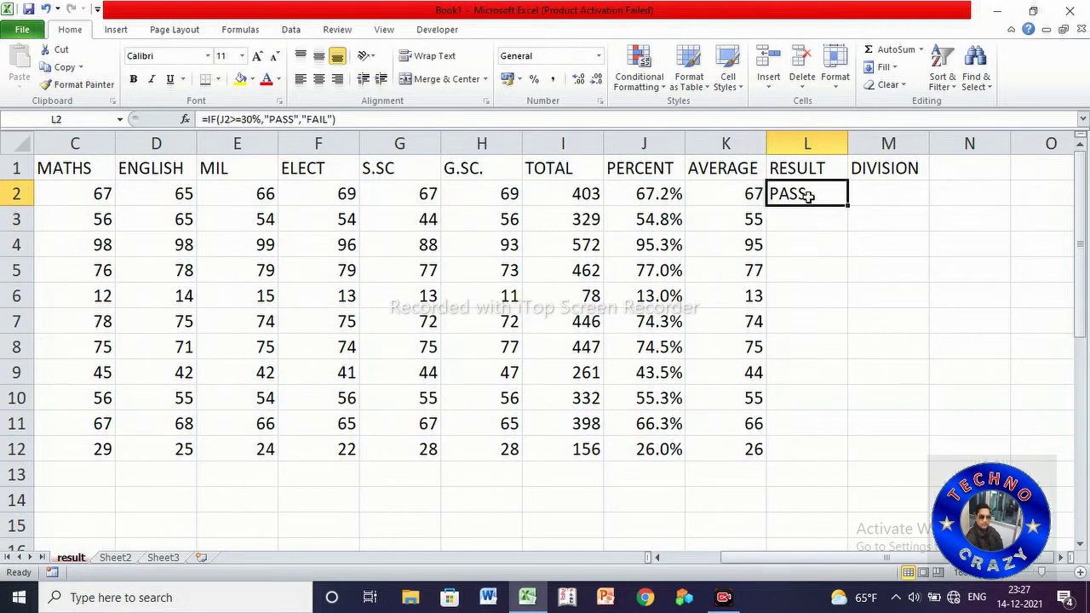
click(810, 220)
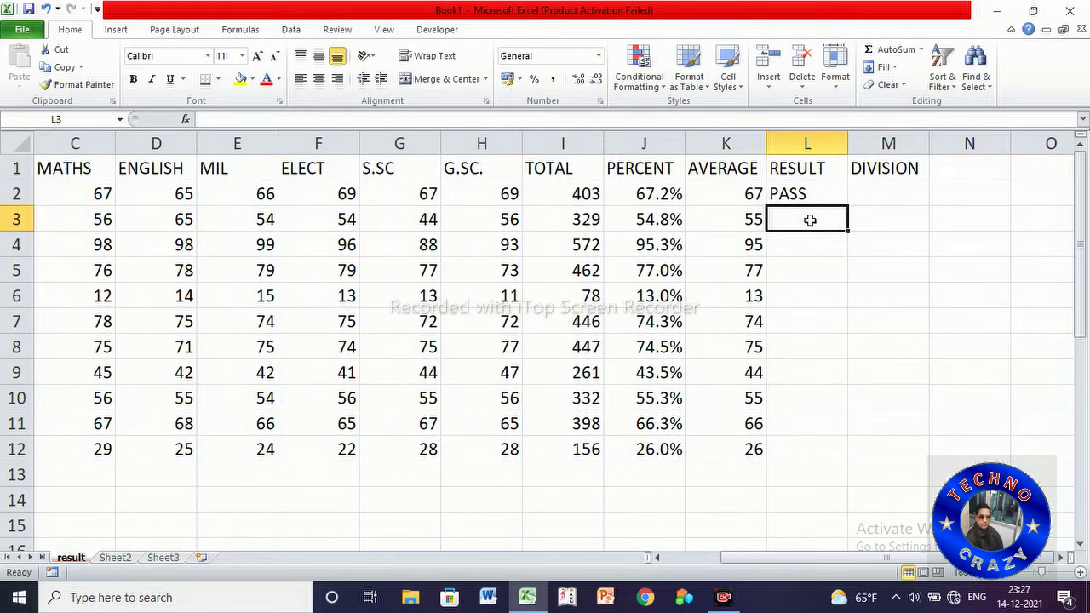
text(=IF)
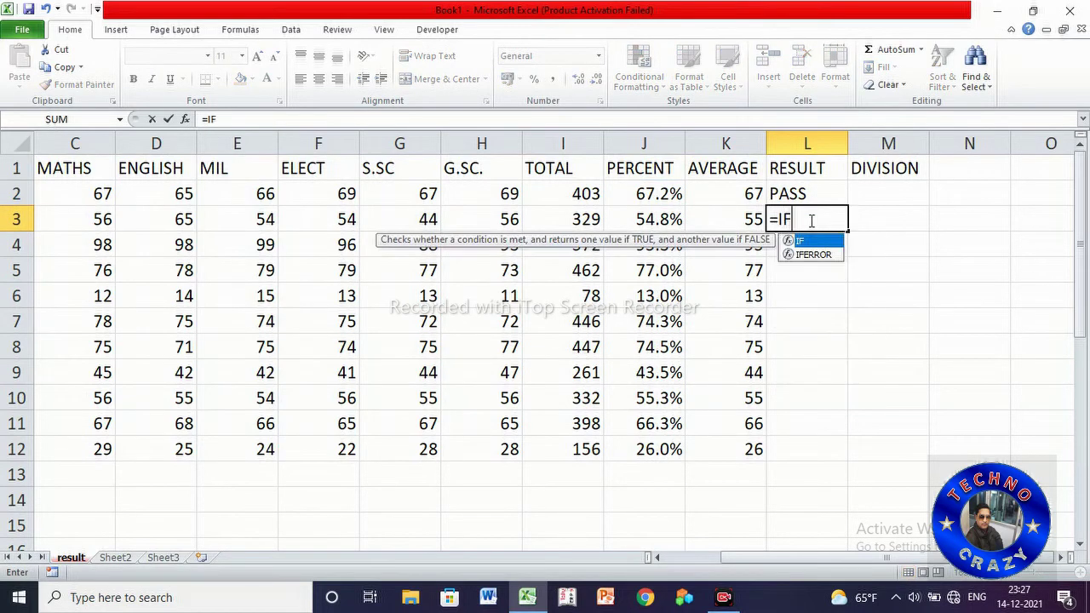
text((J3)
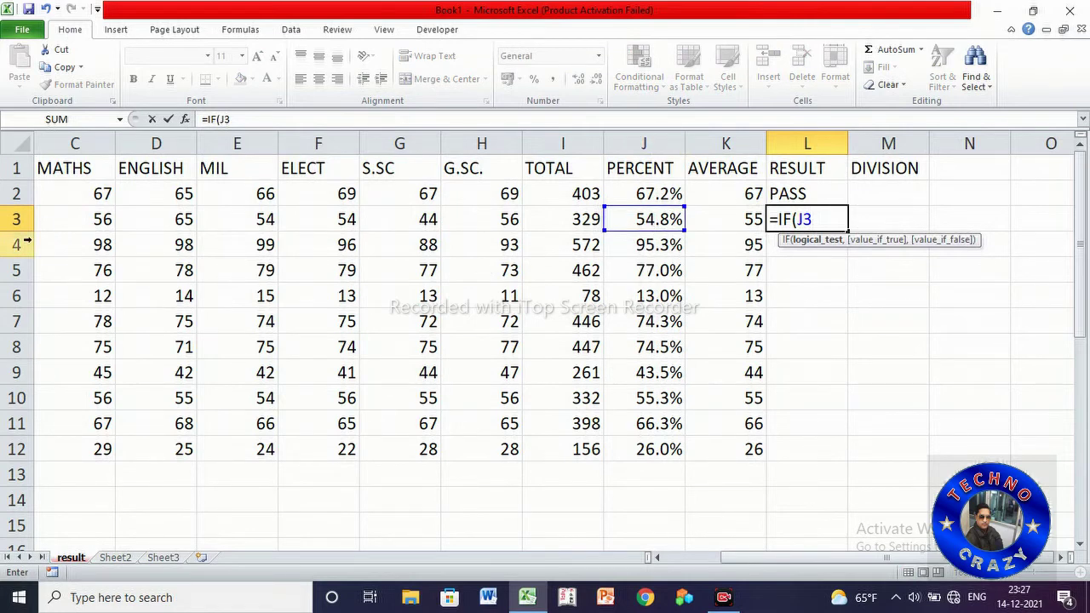
text(>=)
text(30%)
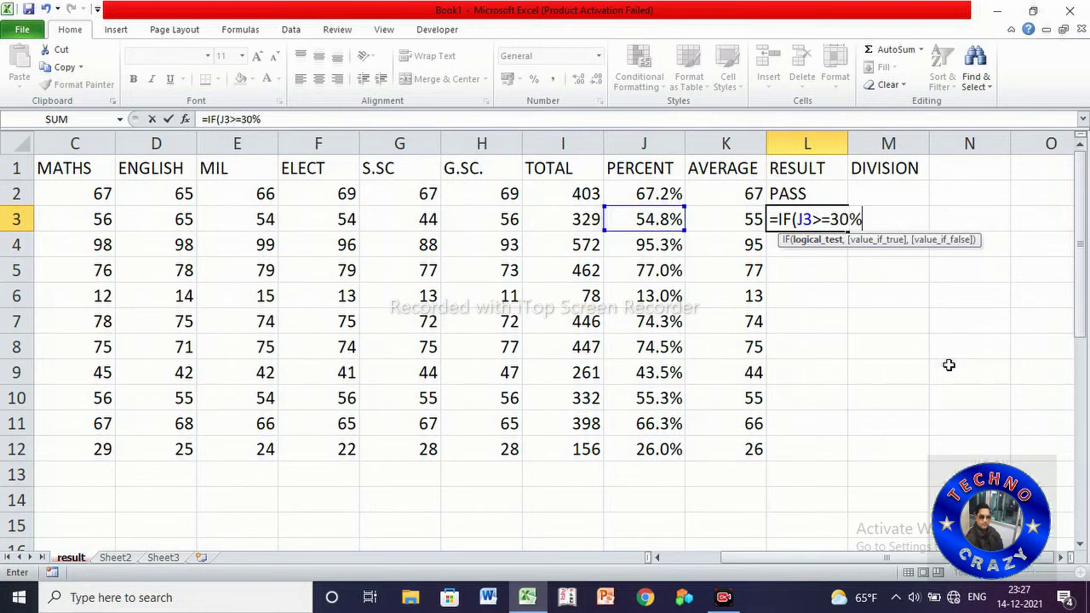
text(,"PASS",)
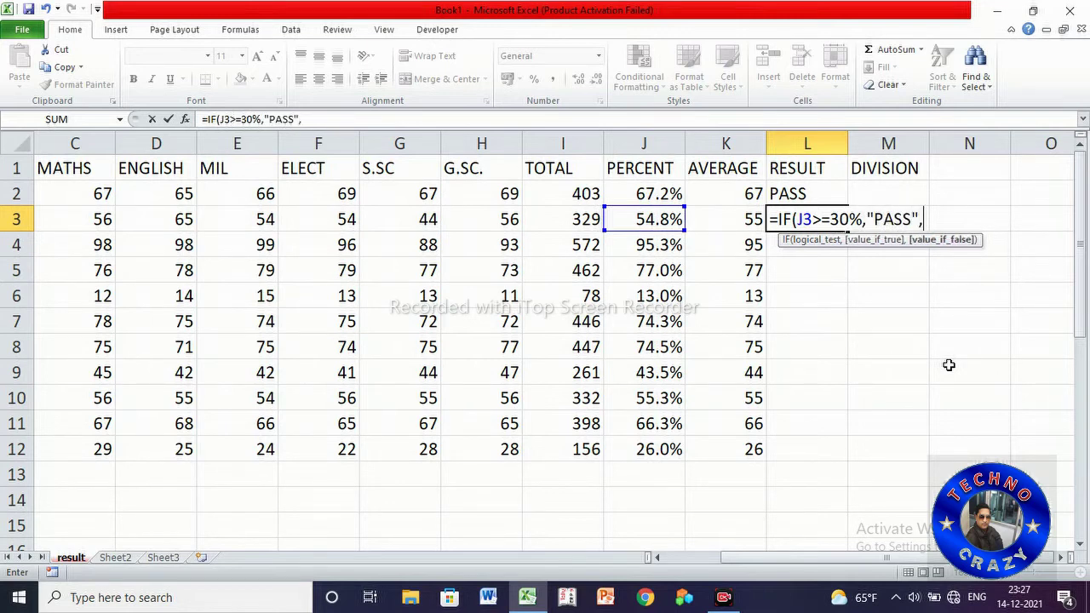
text("FAIL)
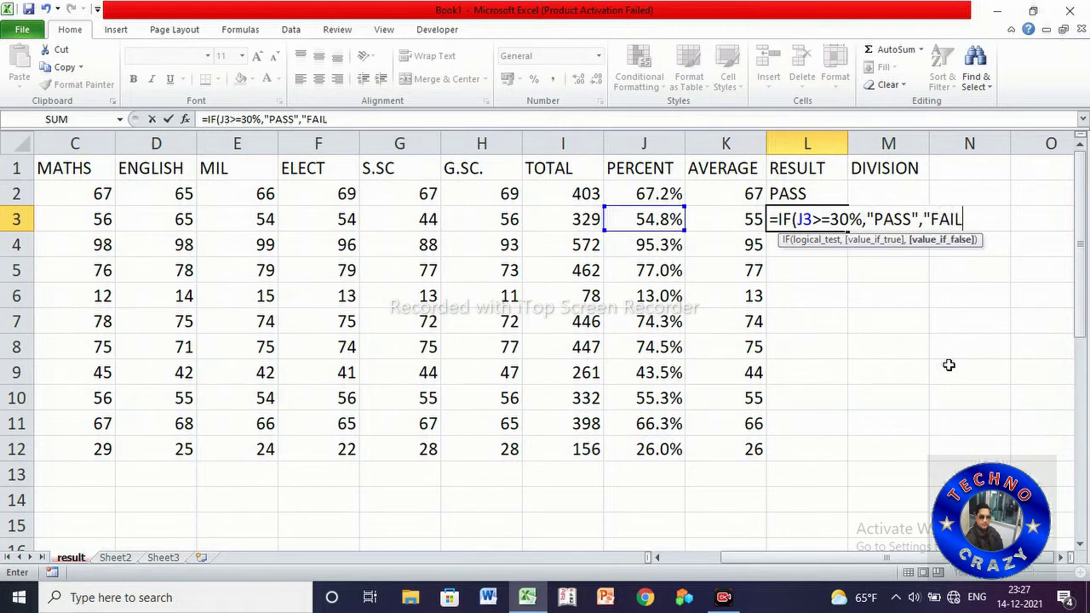
text("))
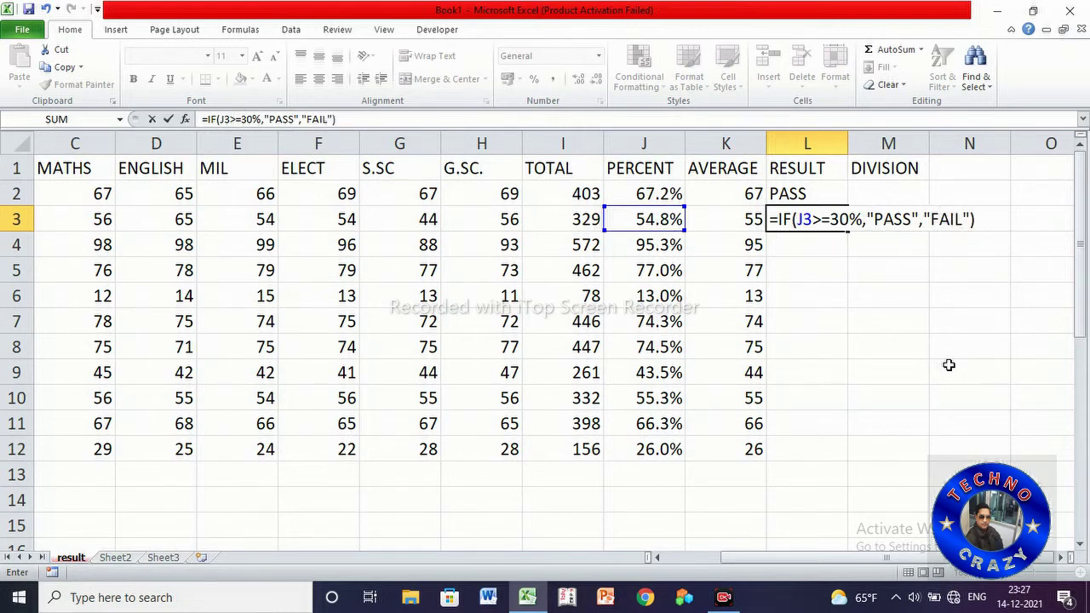
key(Return)
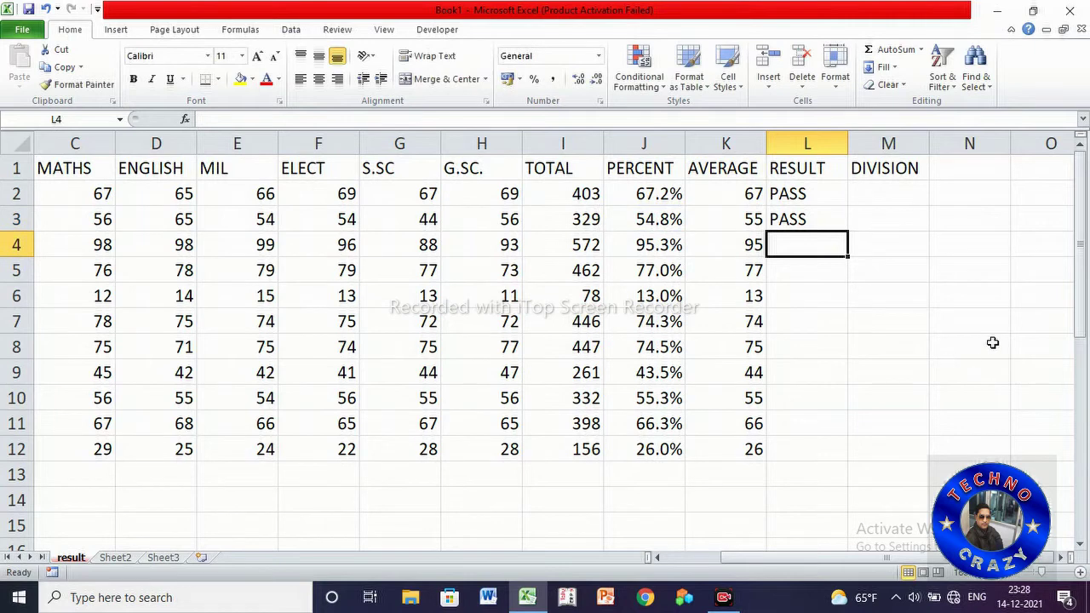
click(816, 191)
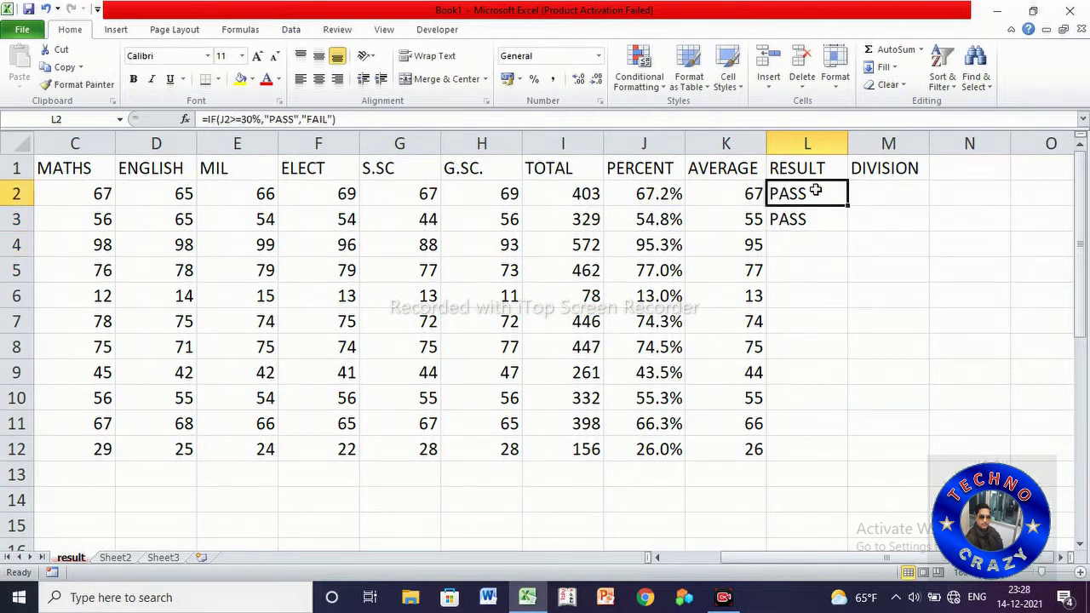
drag(848, 206, 827, 454)
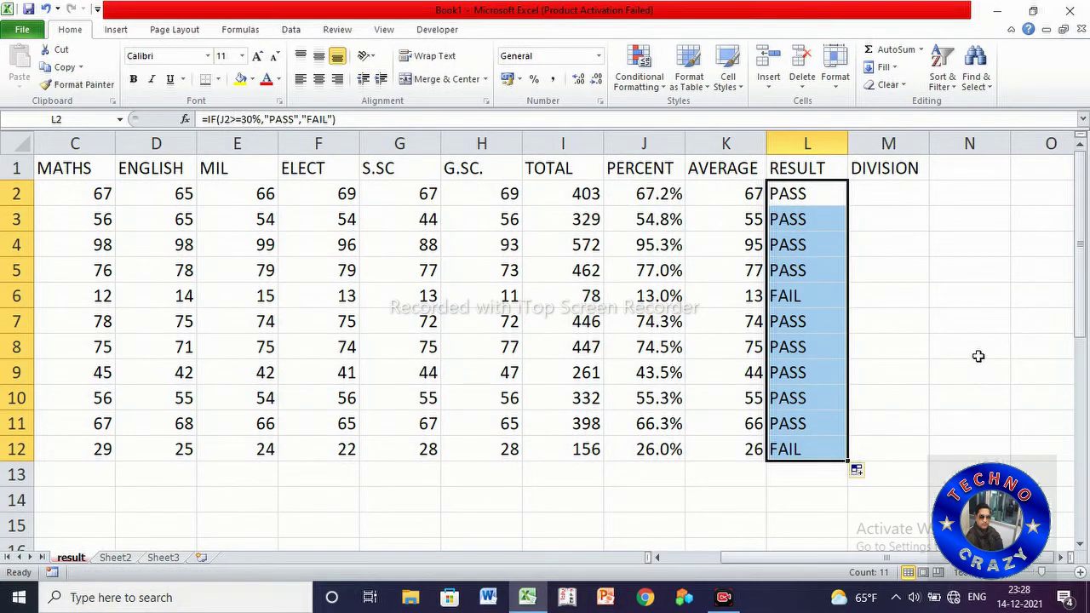
click(1054, 264)
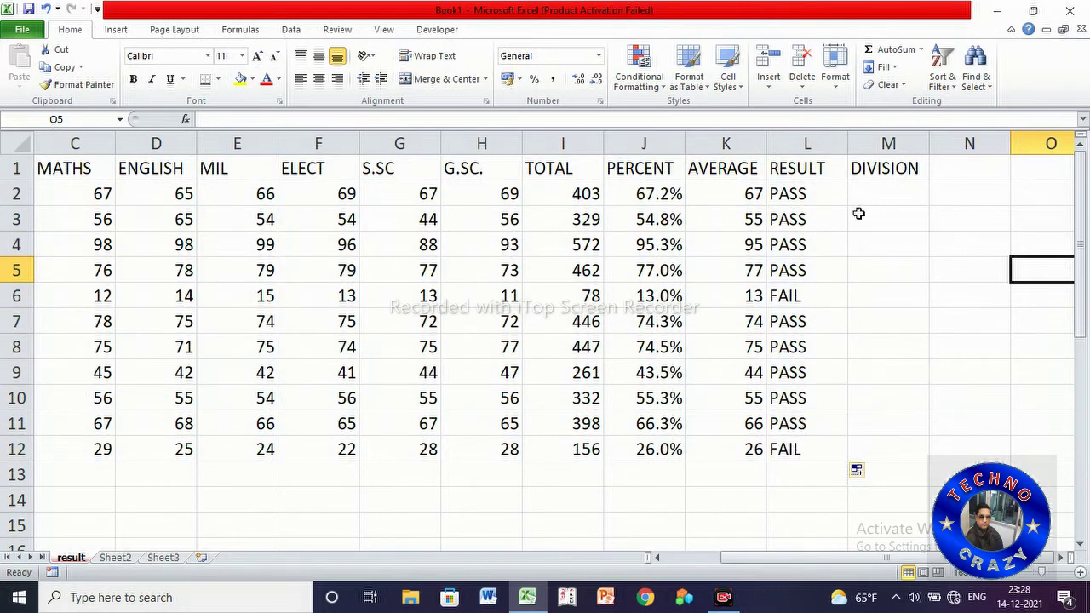
click(877, 192)
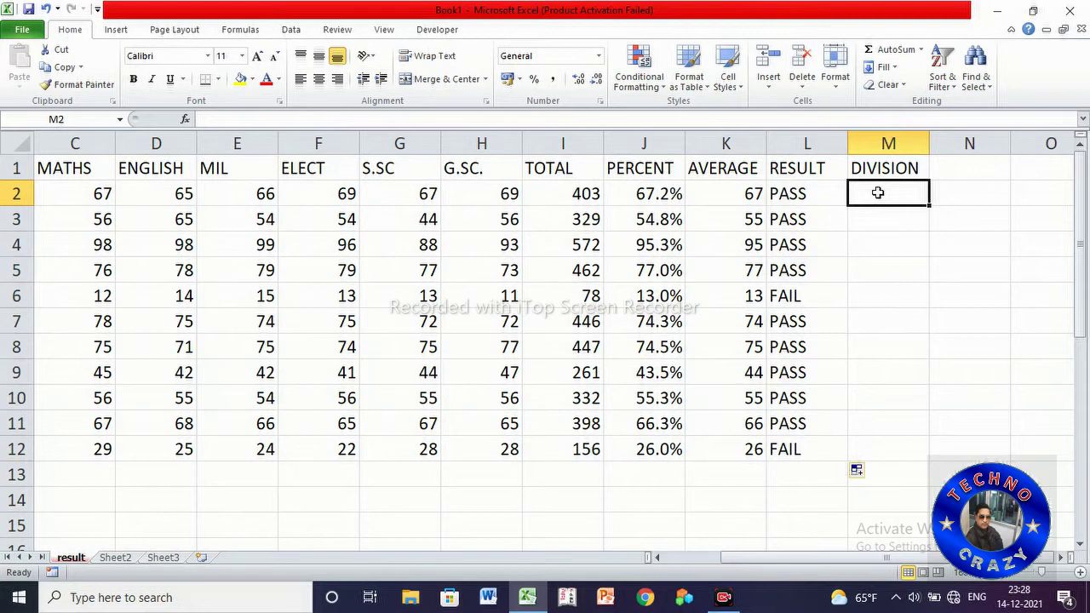
text(=)
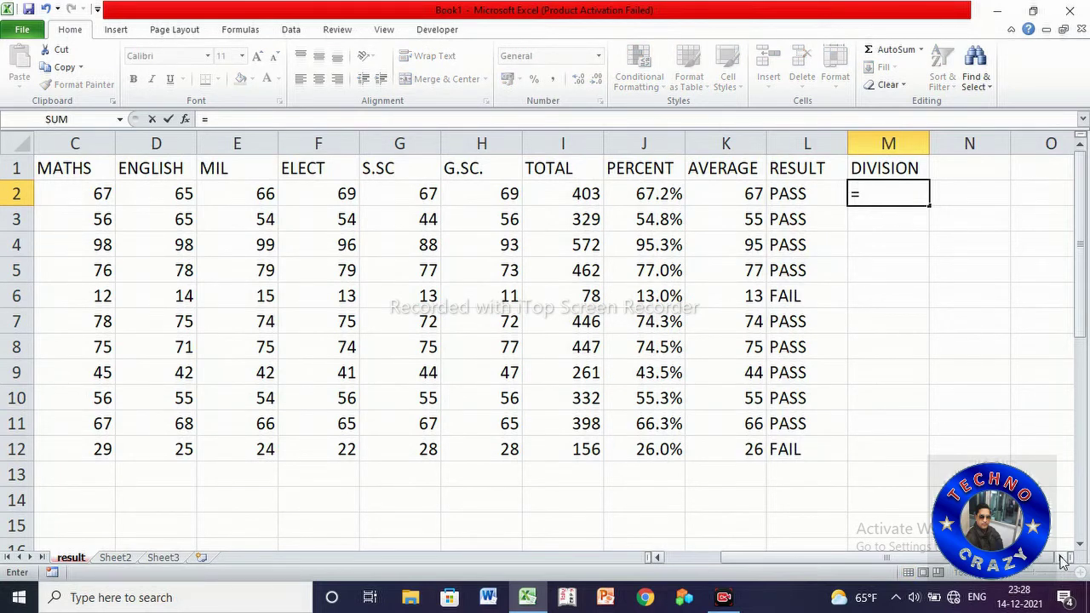
click(1064, 558)
click(1065, 558)
click(1064, 558)
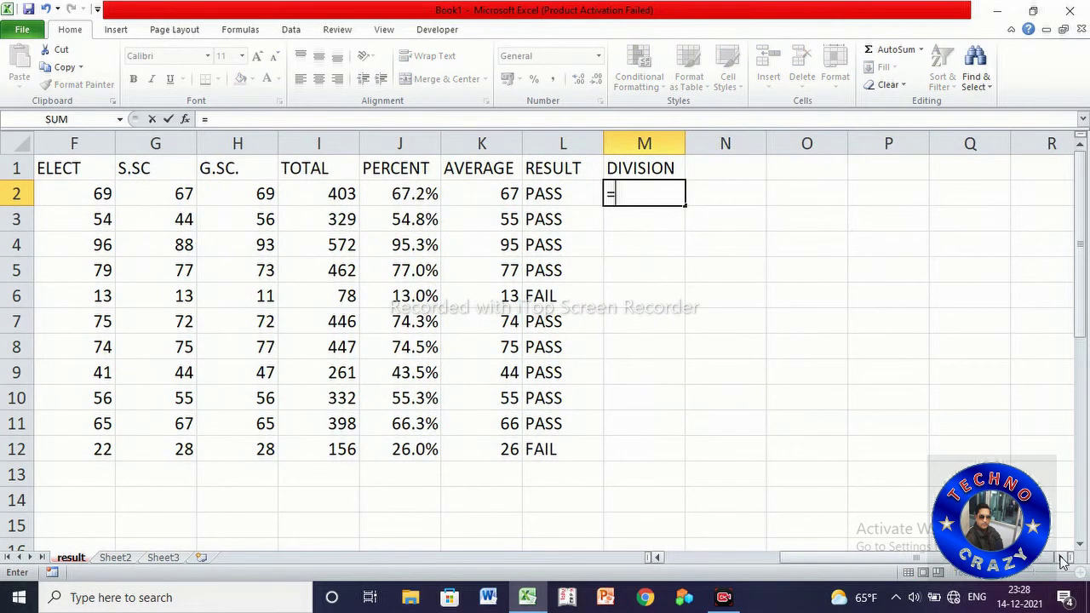
click(1064, 558)
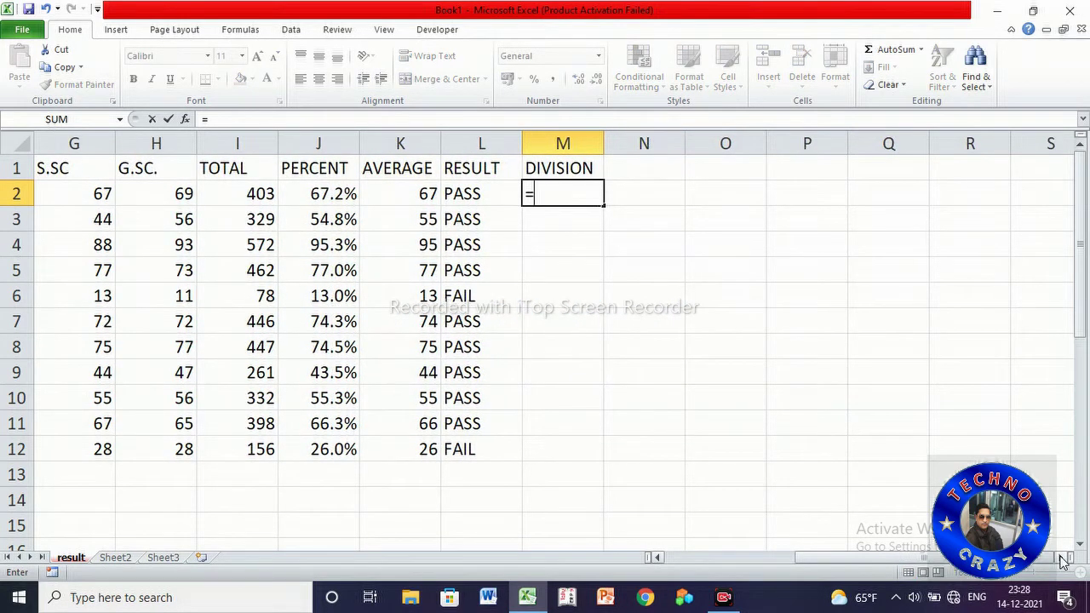
key(Escape)
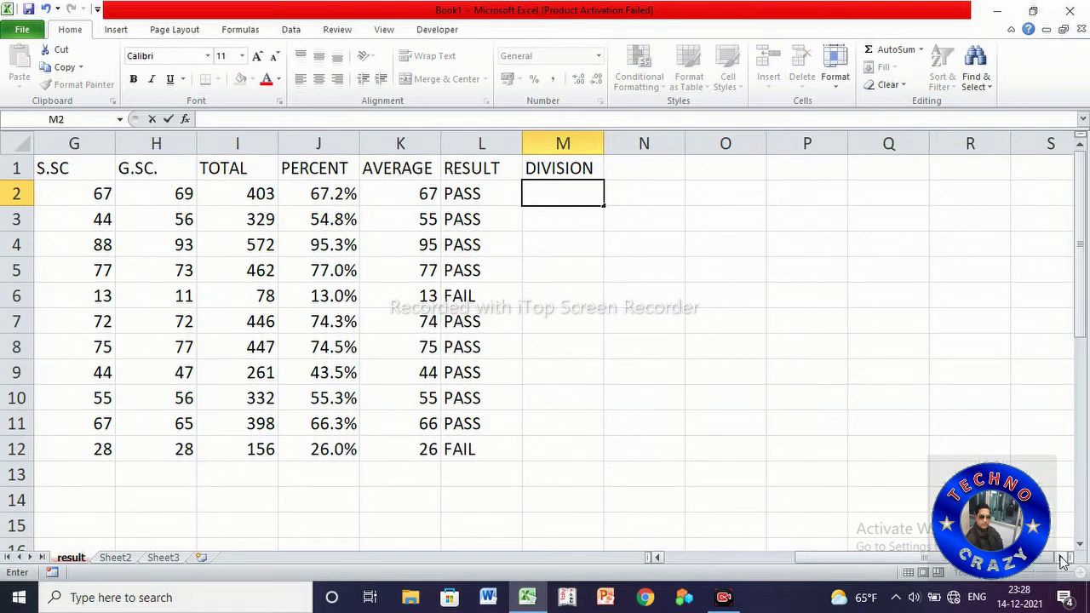
click(836, 193)
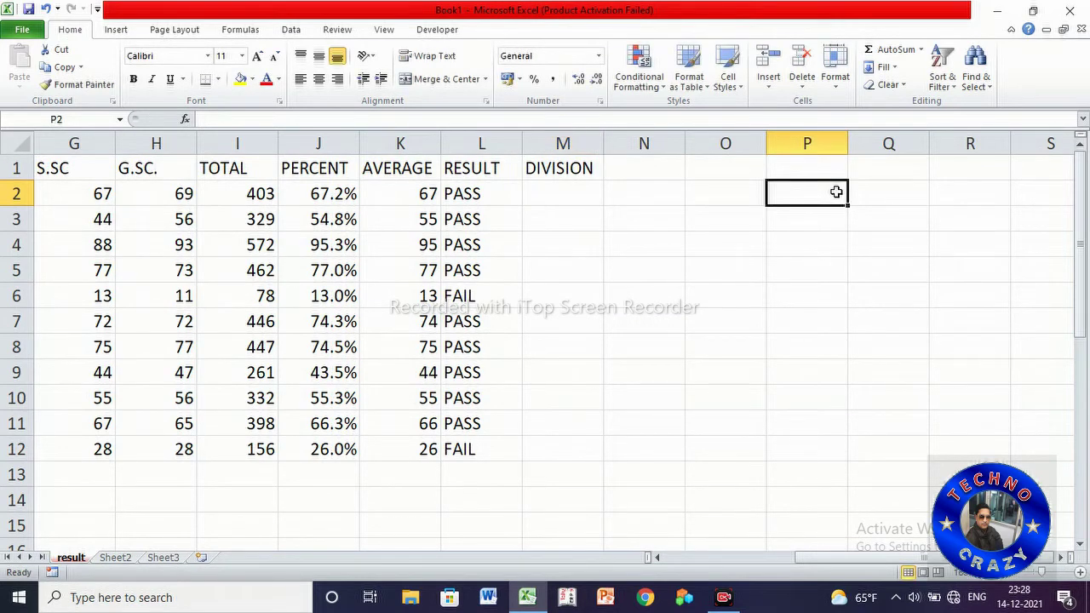
Type >=85% - DISTINCTION, >=75% - STAR and >=60% - FIRST into P2:P4
text(>=)
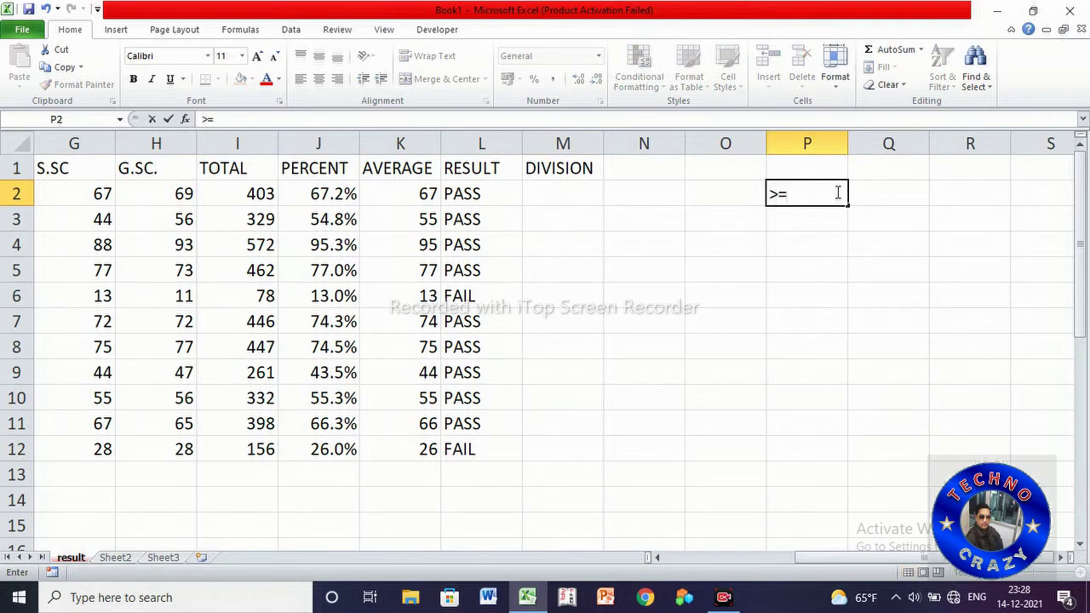
text(85% - DISTINCTION)
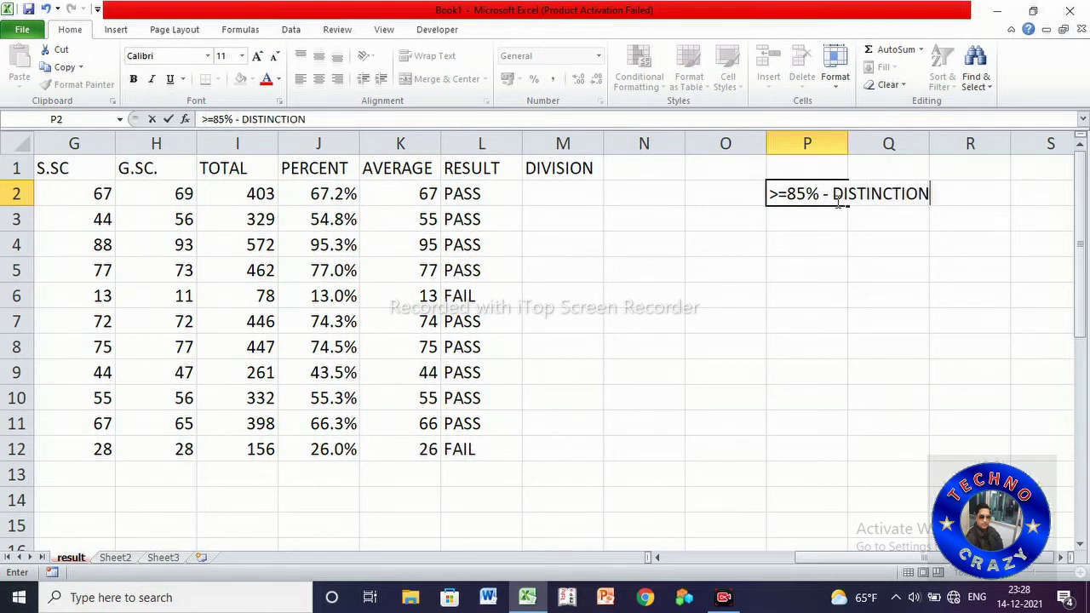
click(802, 218)
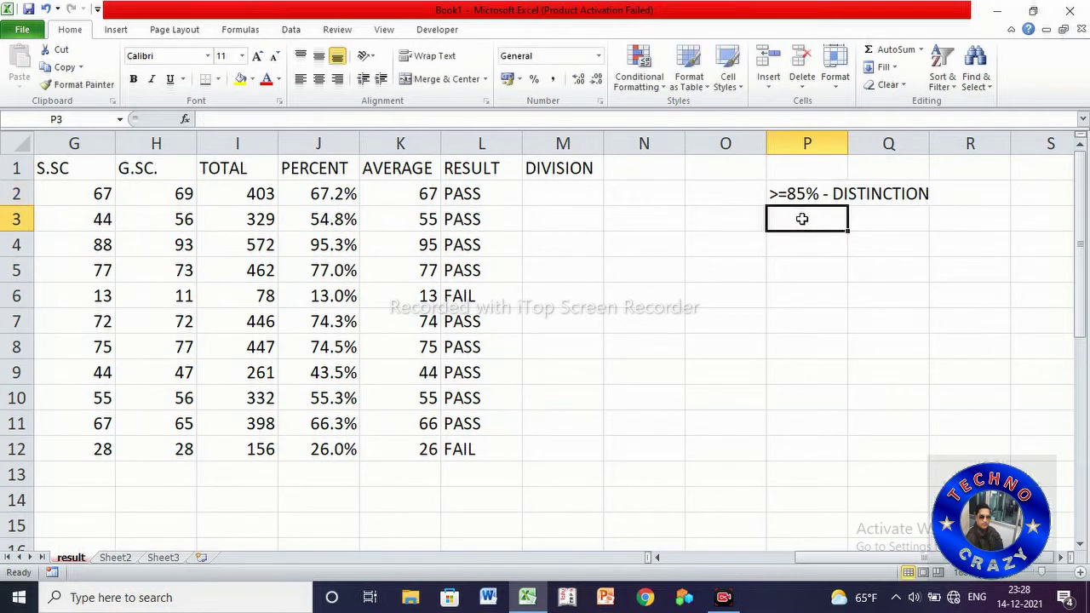
text(>=)
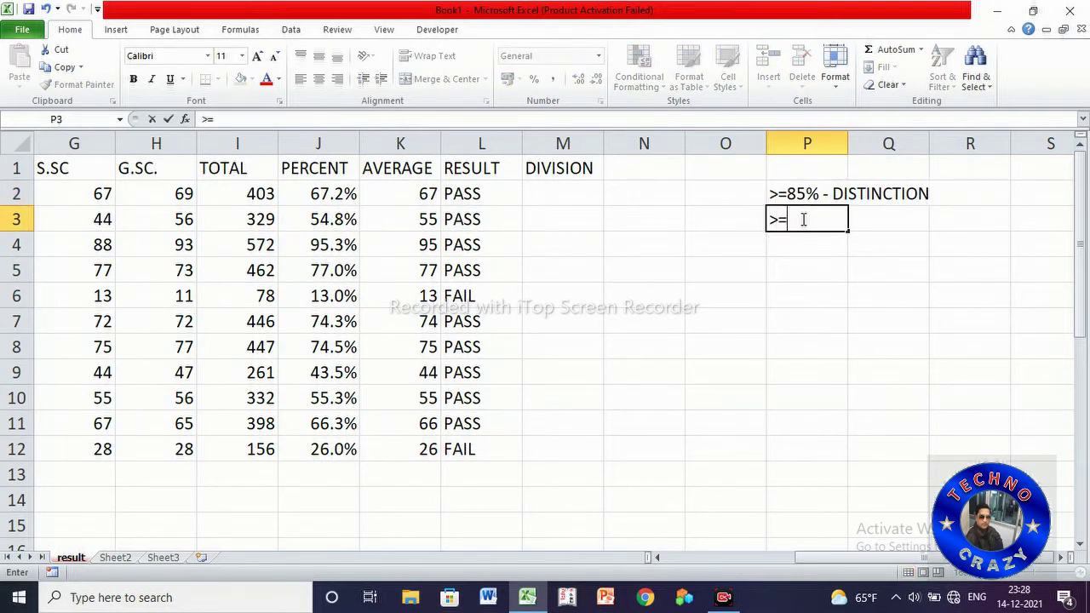
text(78)
key(BackSpace)
text(5)
text(% )
text(- STAR)
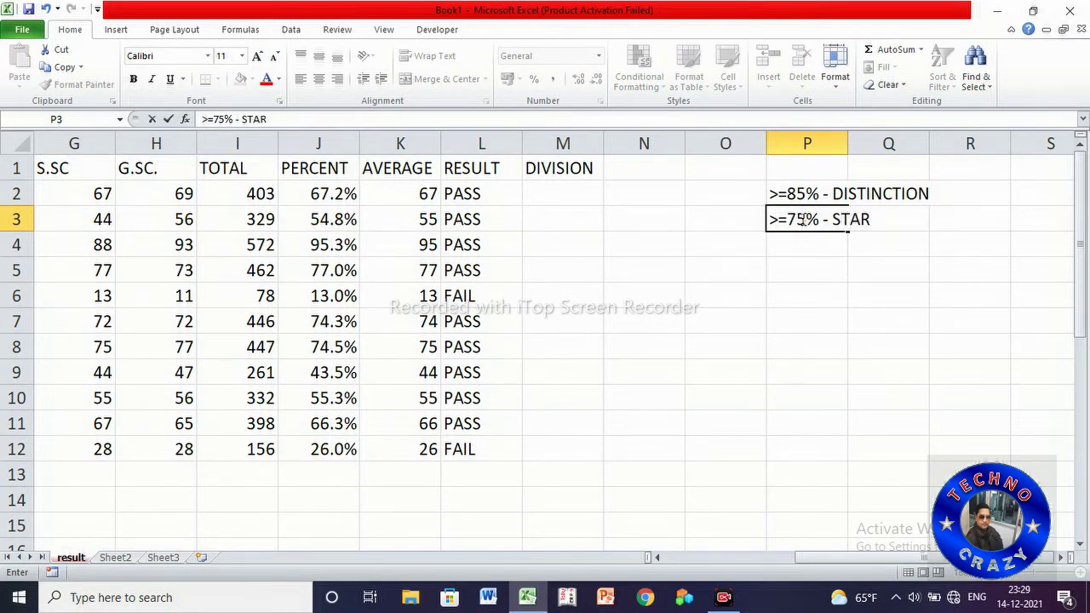
key(Return)
text(>=)
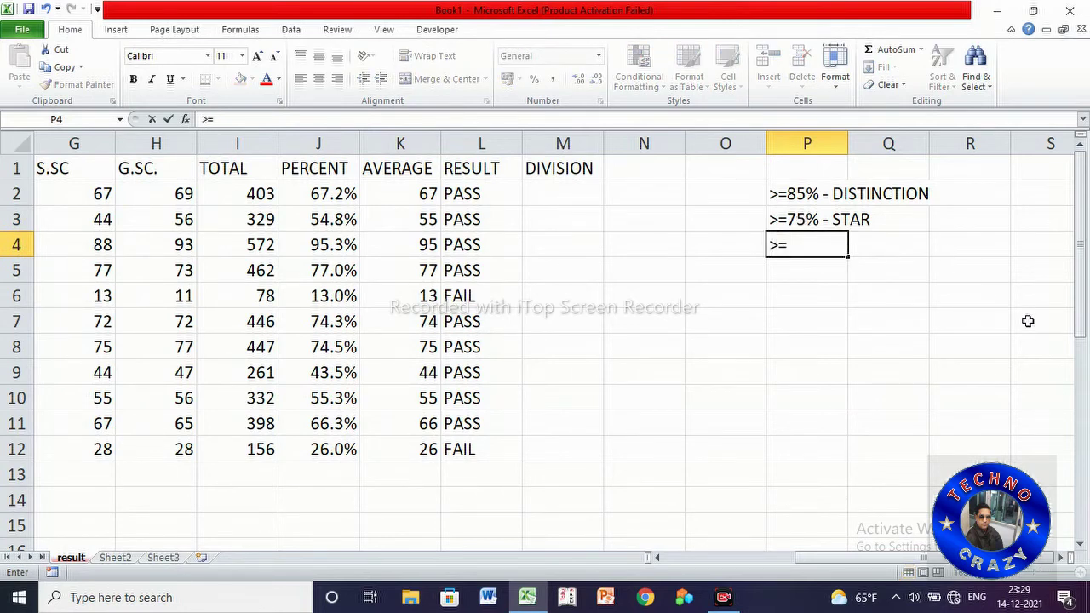
text(60% - FIRST)
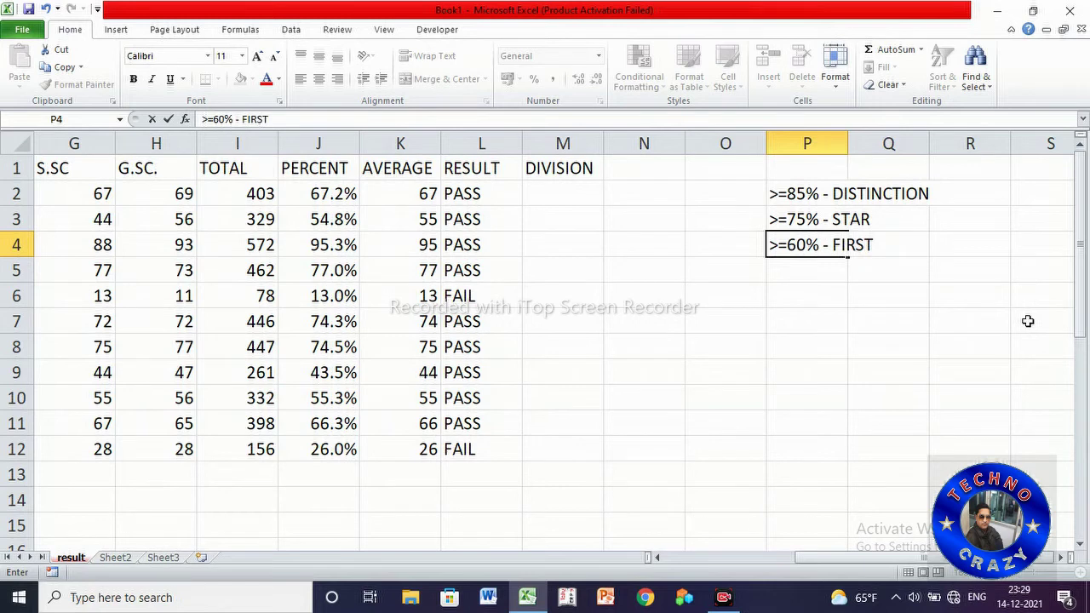
key(Return)
Add >=45% - SECOND, >=30% - THIRD and FAIL into P5:P7
text(>=)
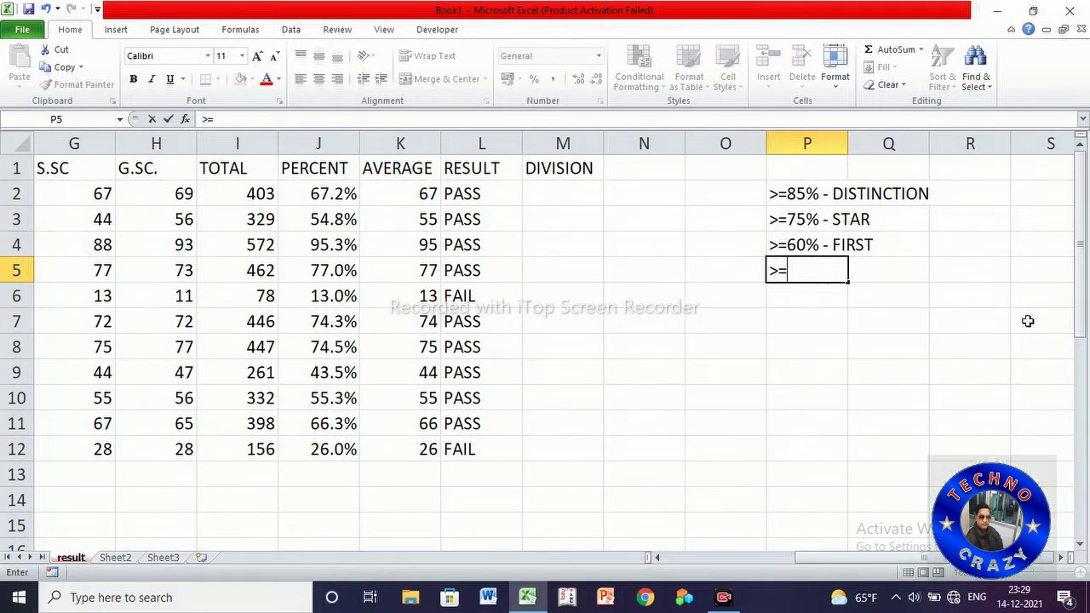
text(45)
text(%)
text( -)
text( S)
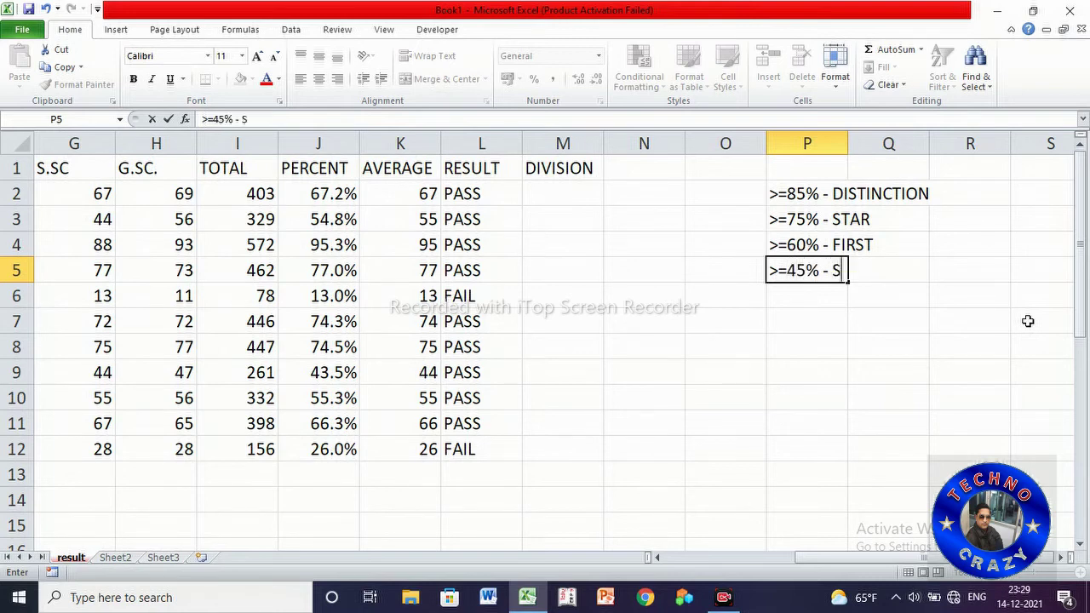
text(ECOND)
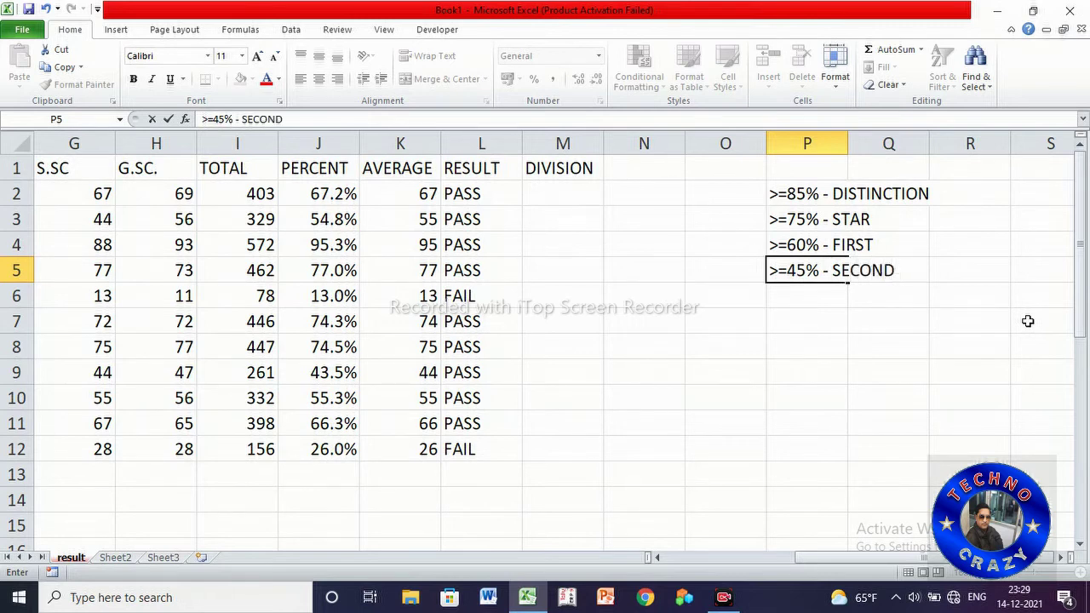
key(Return)
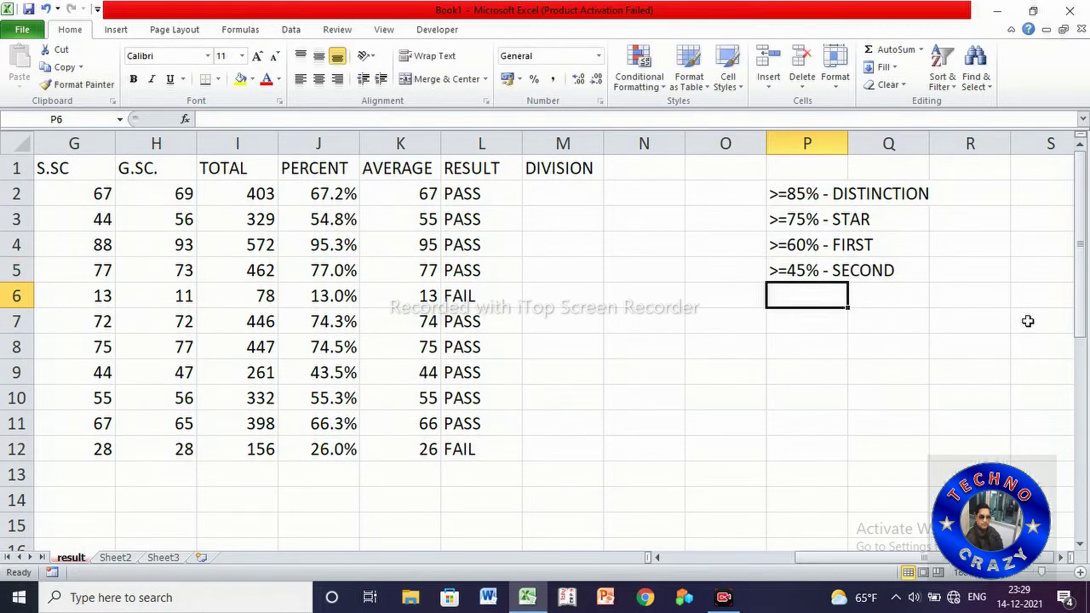
text(>=30% )
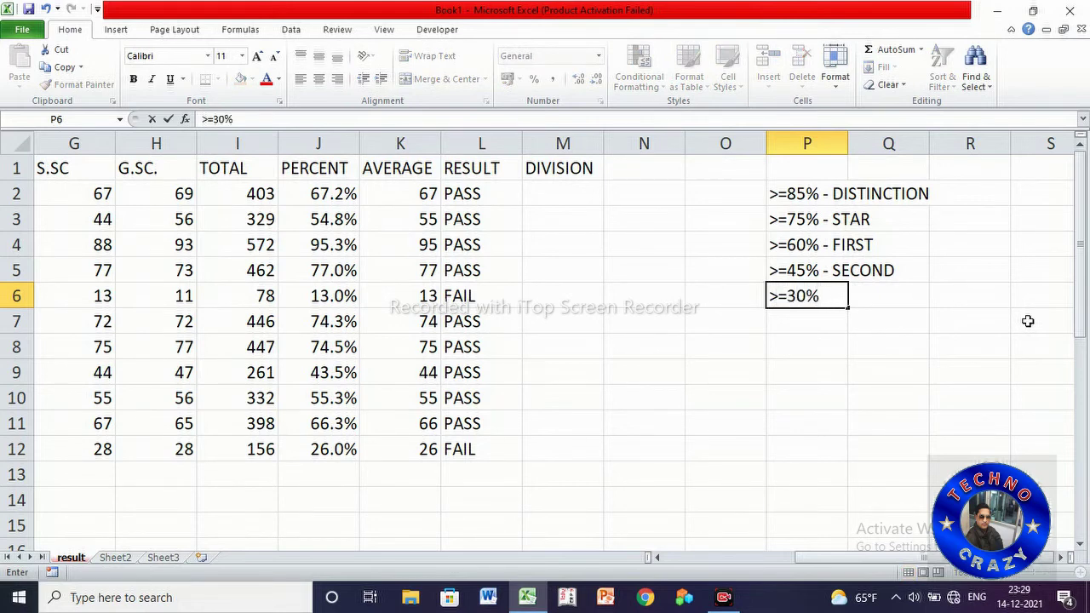
text(- THIRD)
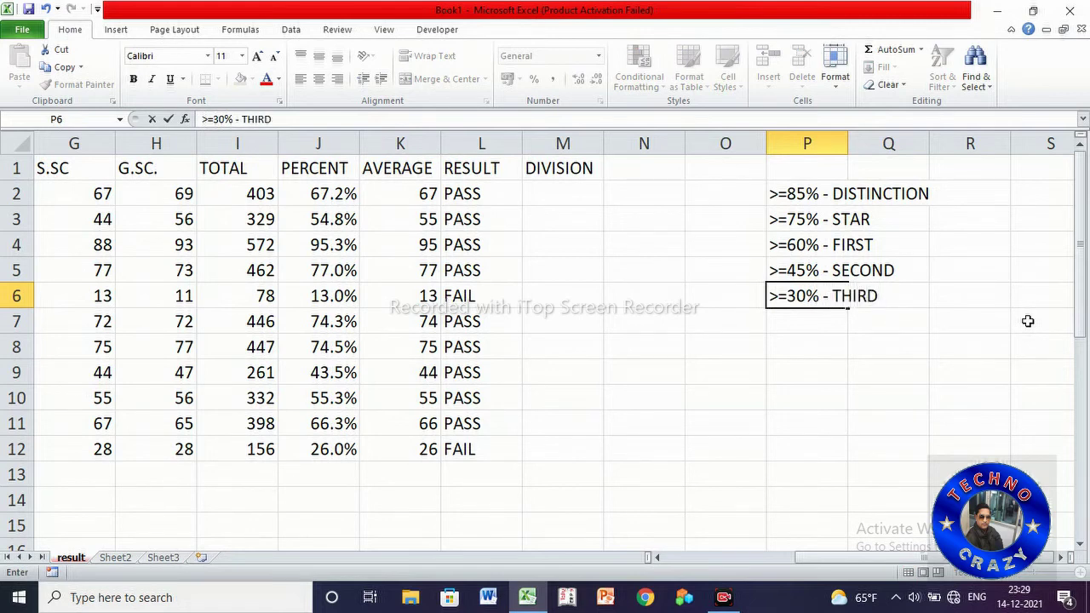
key(Return)
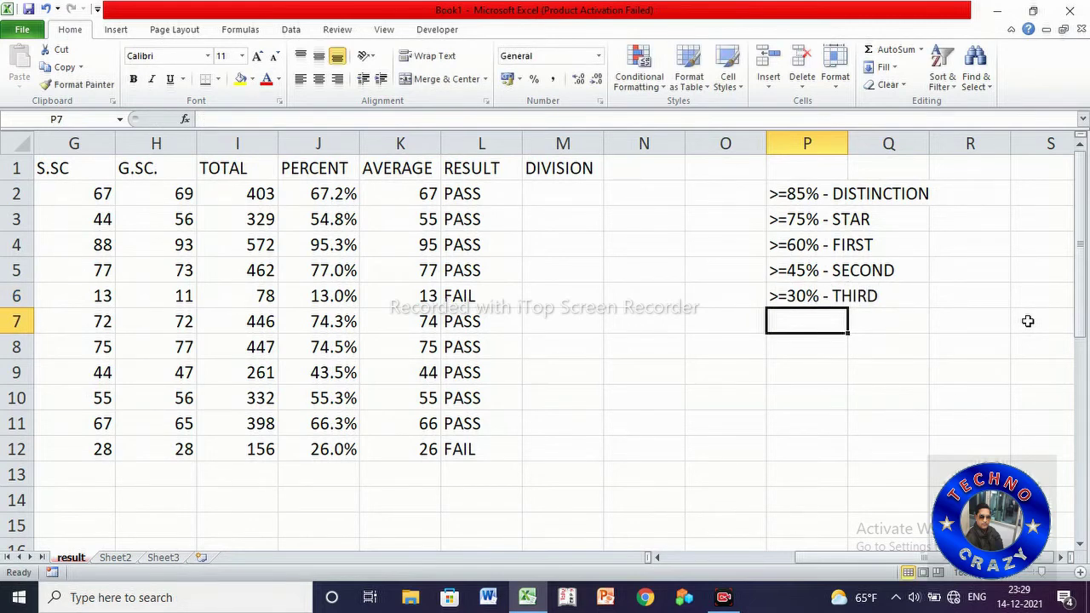
text(FAIL)
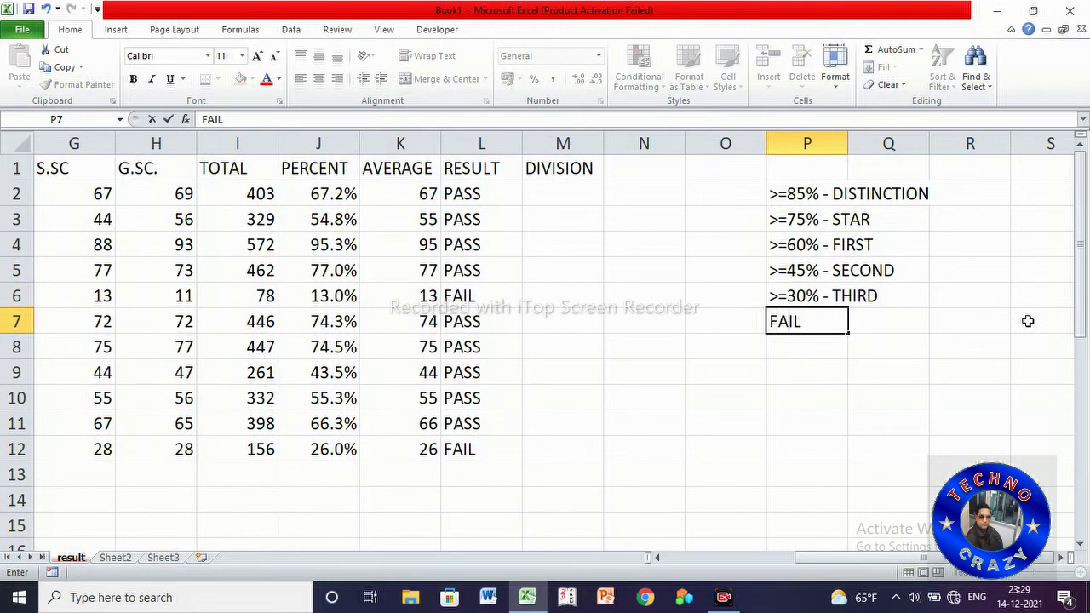
Move the division criteria list from P2:P7 down to Q12:Q17
mouse_move(780, 194)
mouse_down()
mouse_move(865, 316)
mouse_move(814, 319)
mouse_up()
key(ctrl+c)
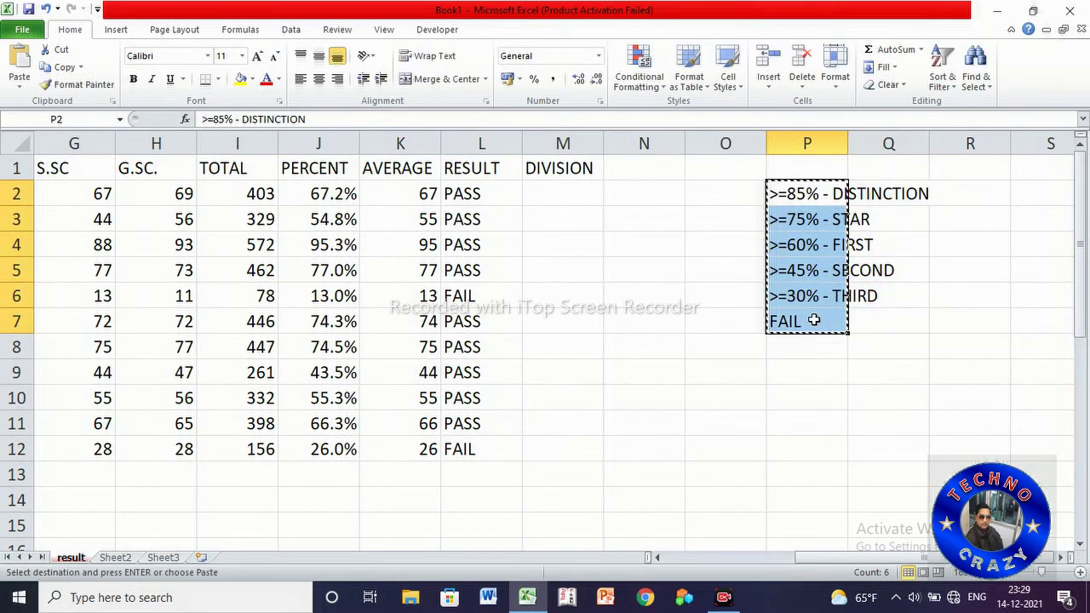
click(925, 441)
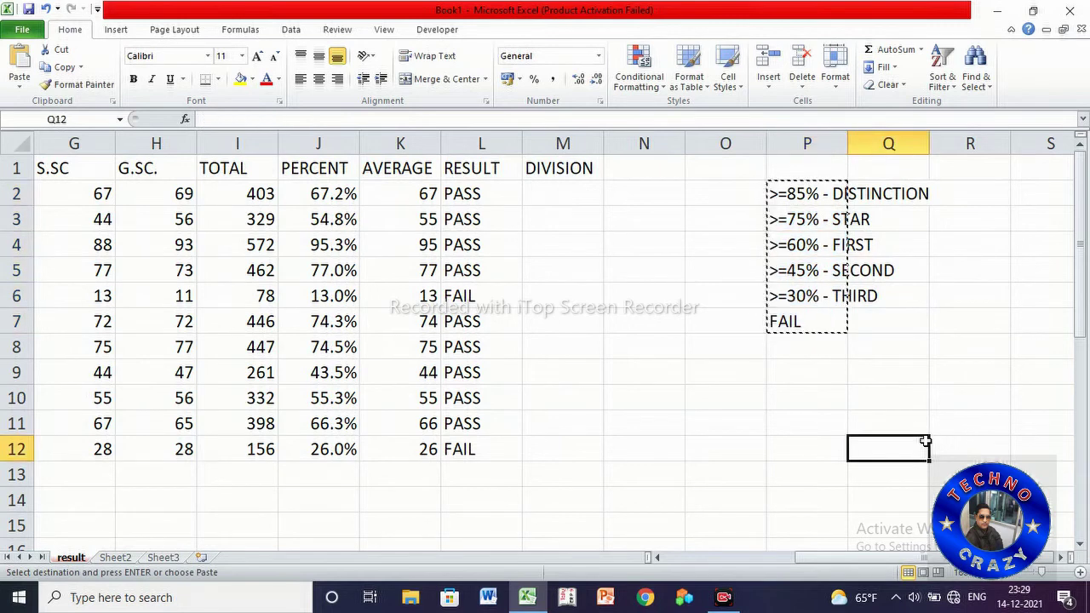
key(Return)
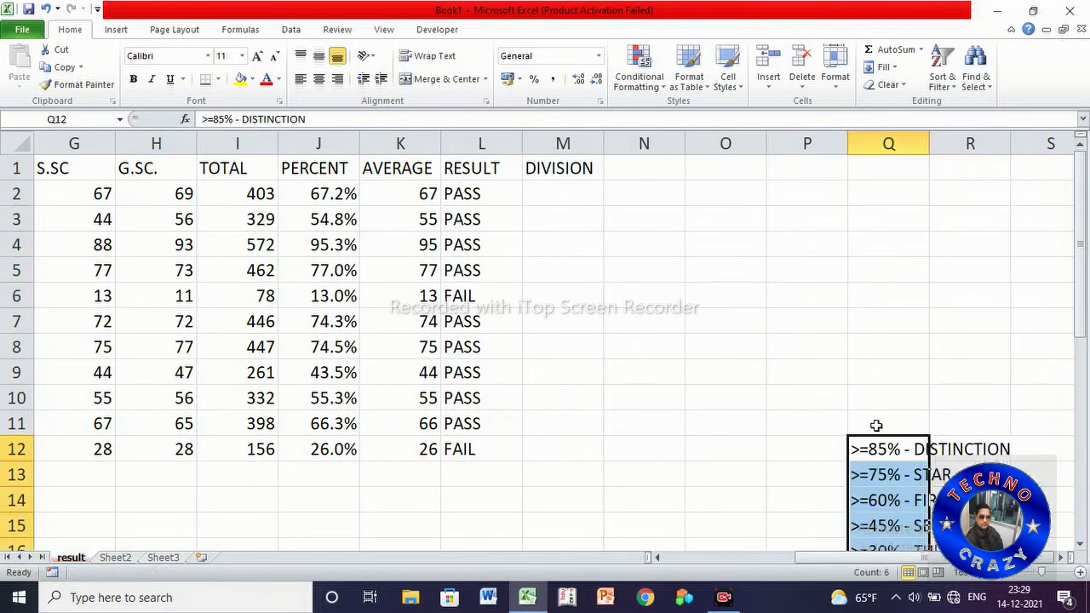
click(879, 375)
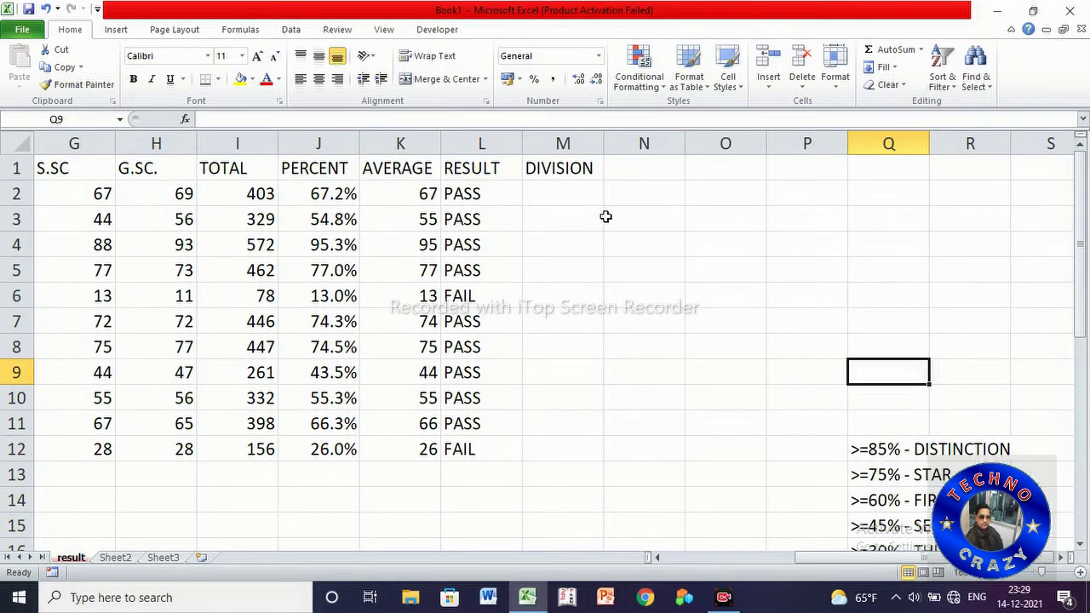
click(566, 190)
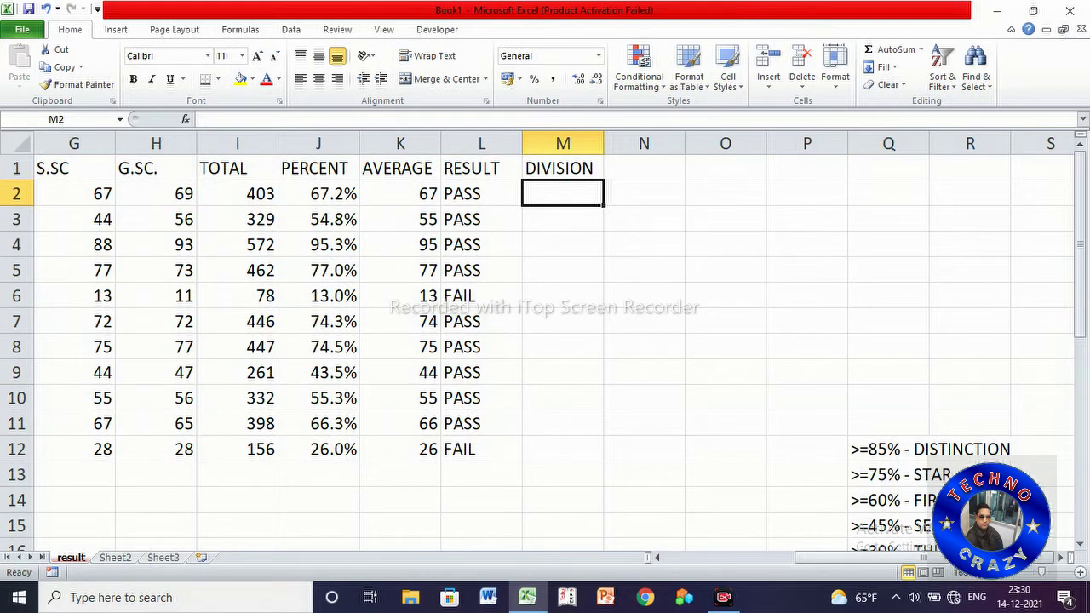
In M2, start a nested IF on J2: DISTINCTION at 85%, STAR at 75%, FIRST at 60%
text(=IF)
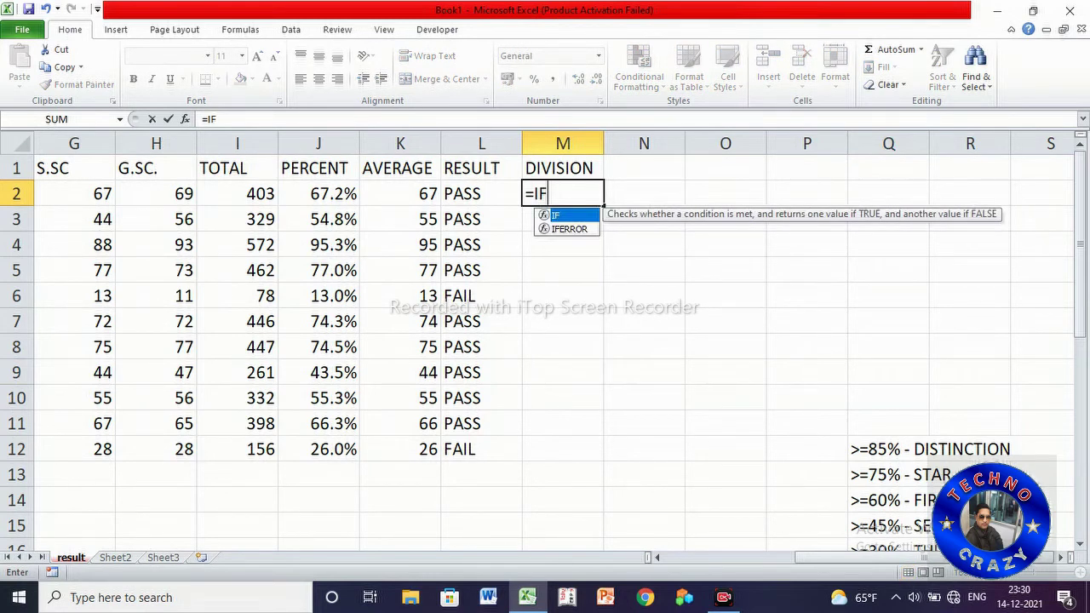
text(()
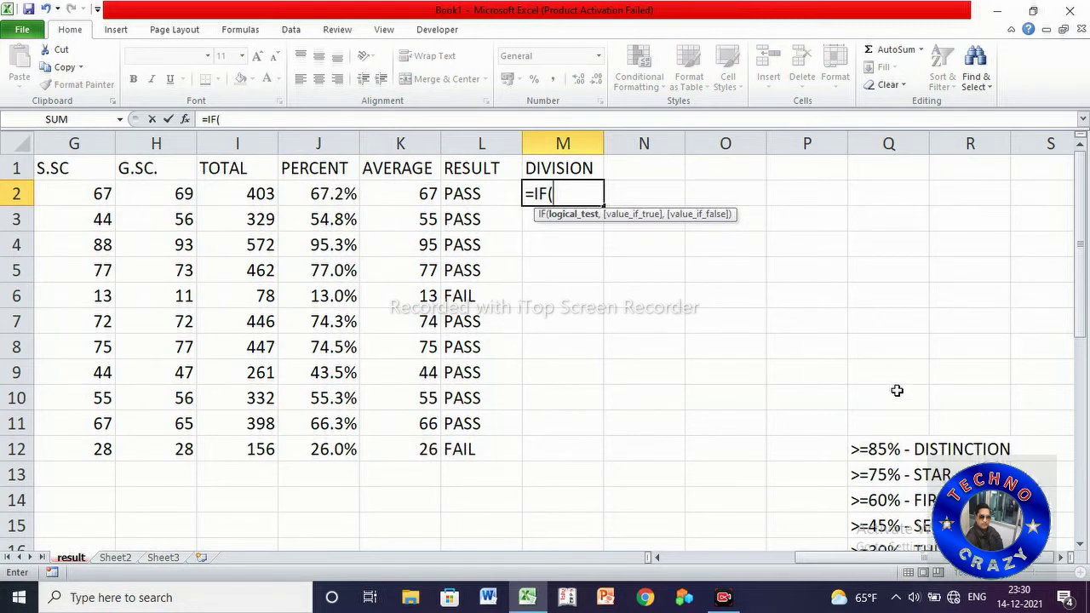
text(J2>=)
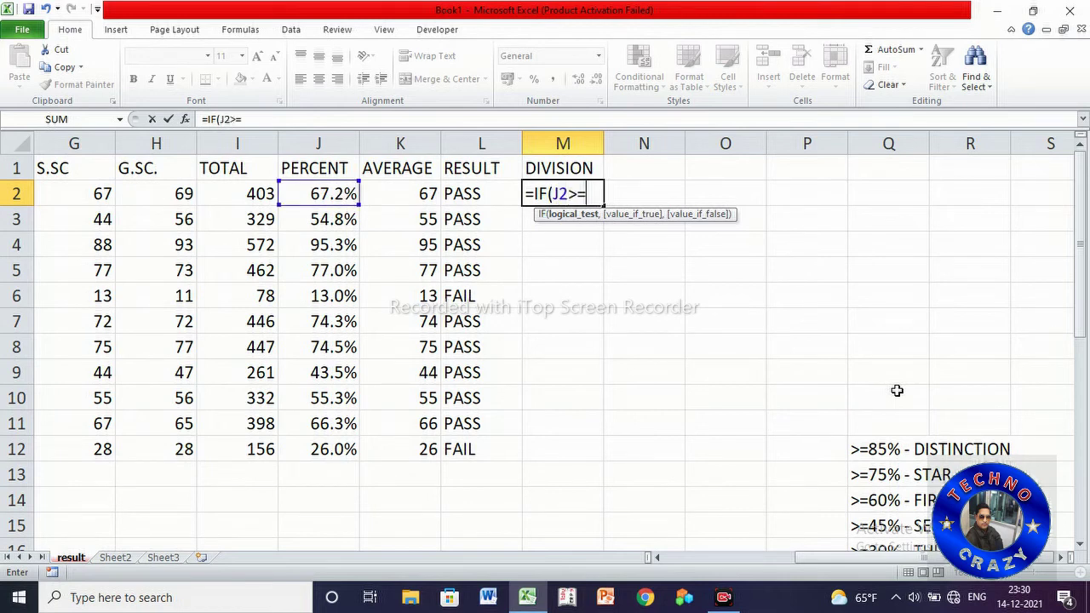
text(85)
text(%)
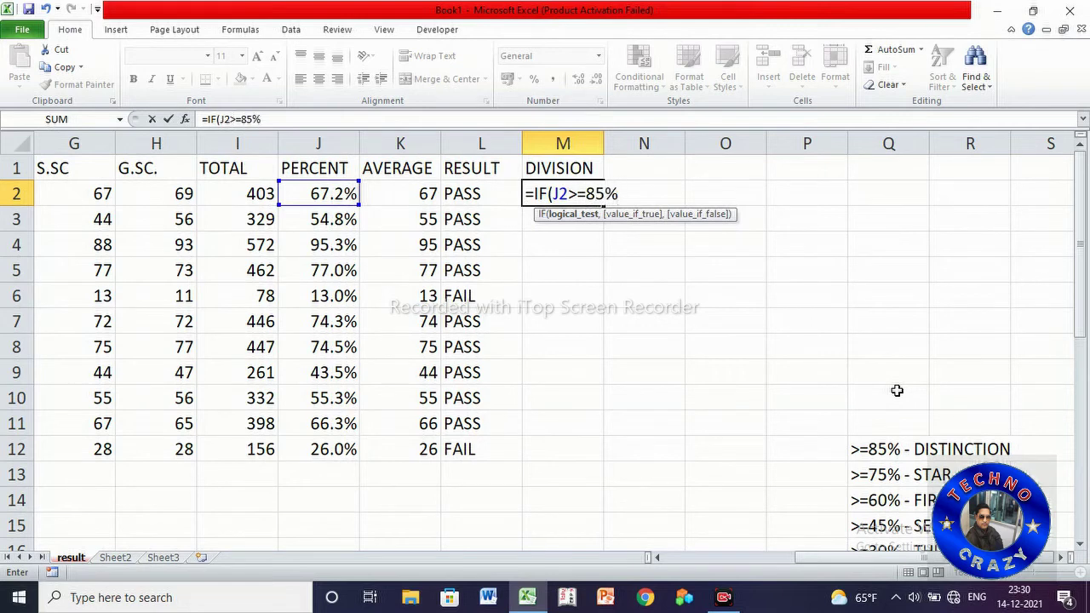
text(,)
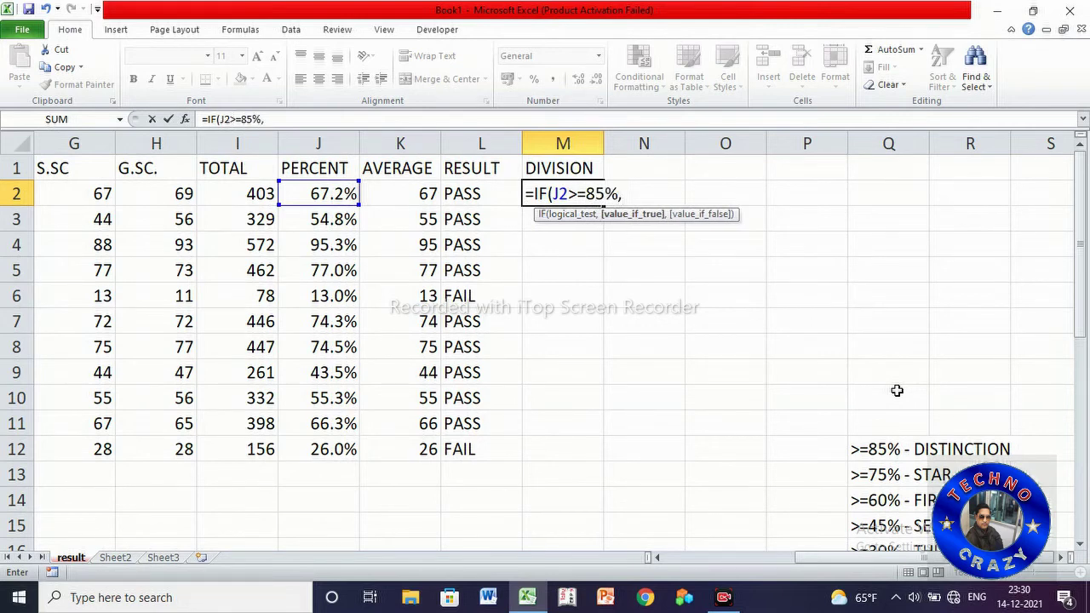
text("DISTINCTION)
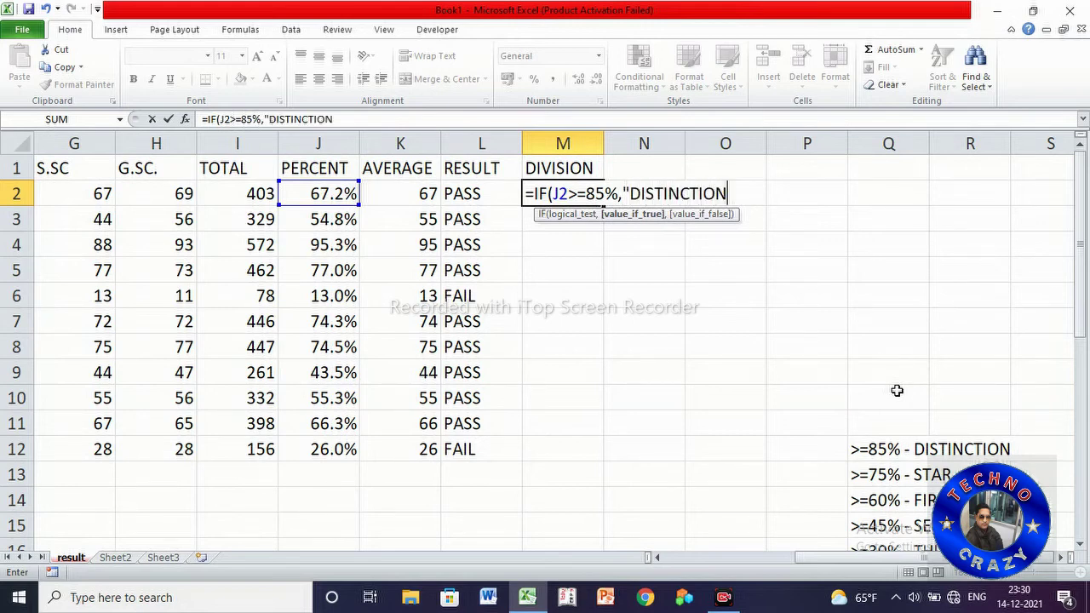
text(")
text(,)
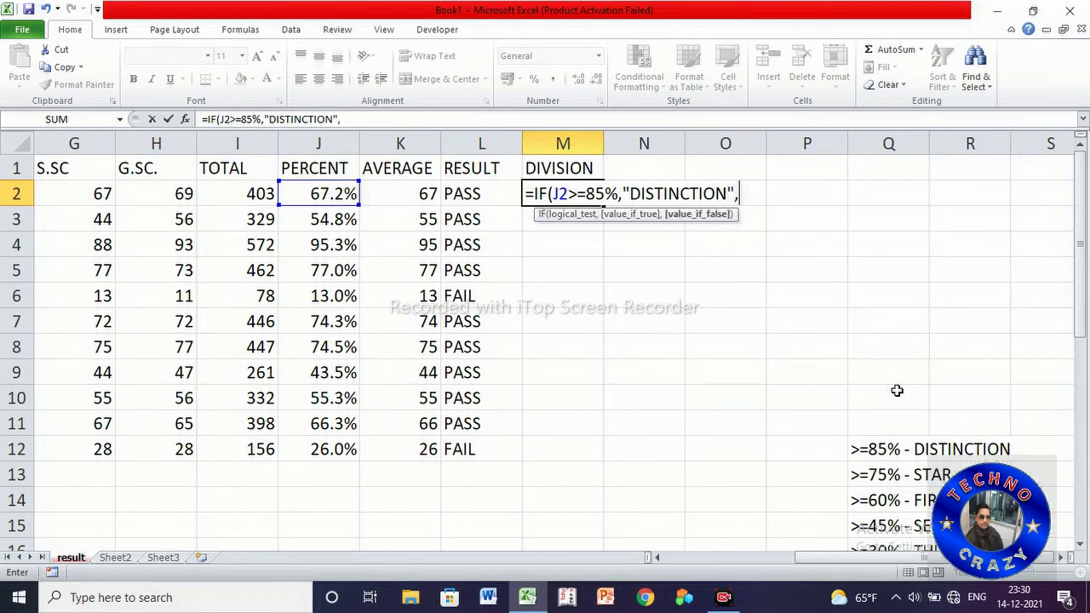
text(IF)
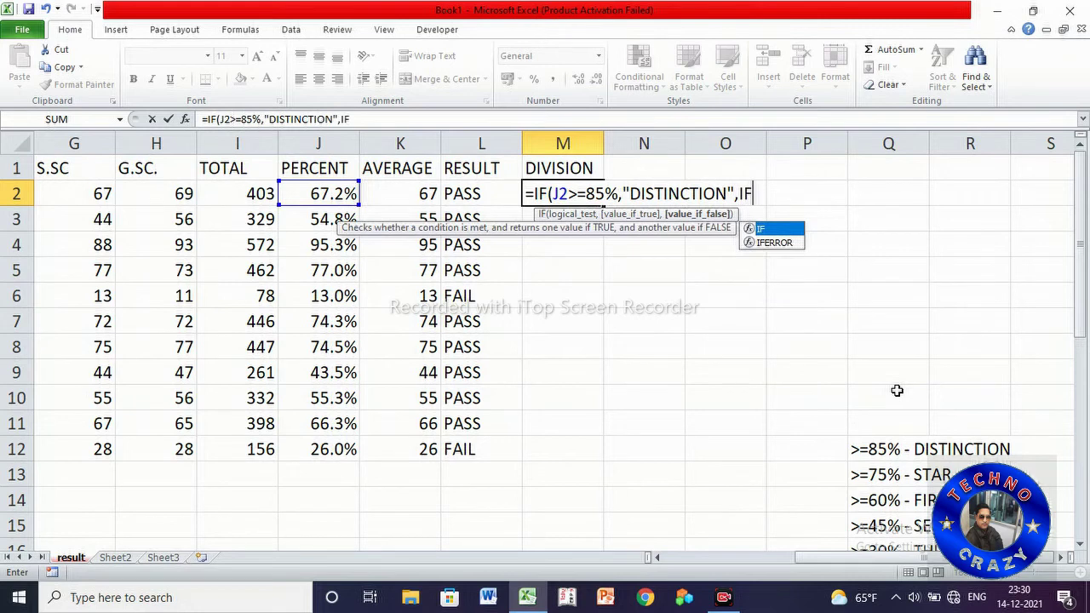
text(()
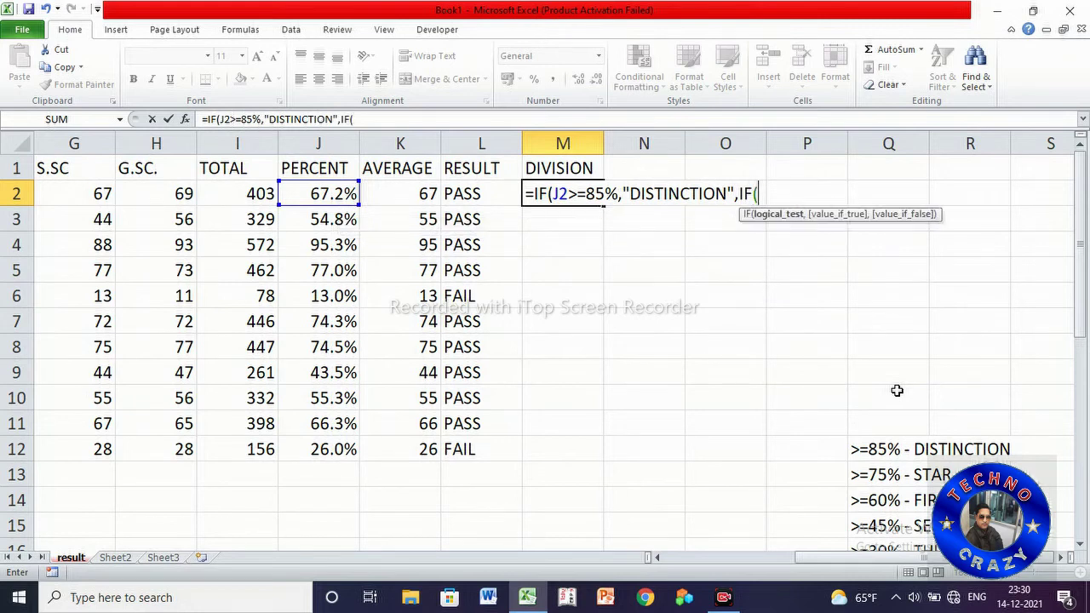
text(J2)
text(>=)
text(75)
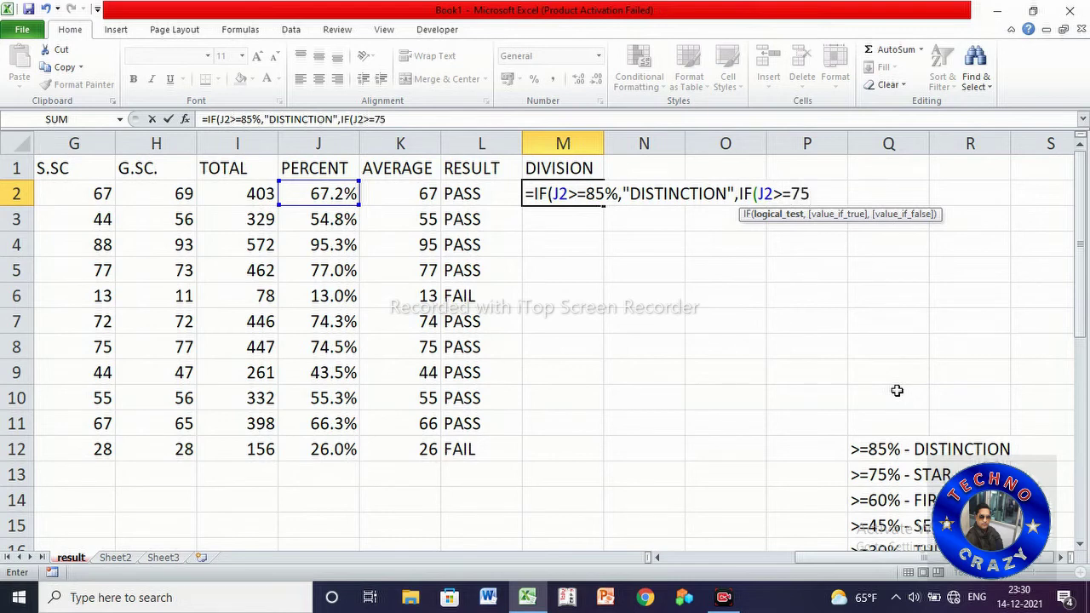
text(%)
text(,")
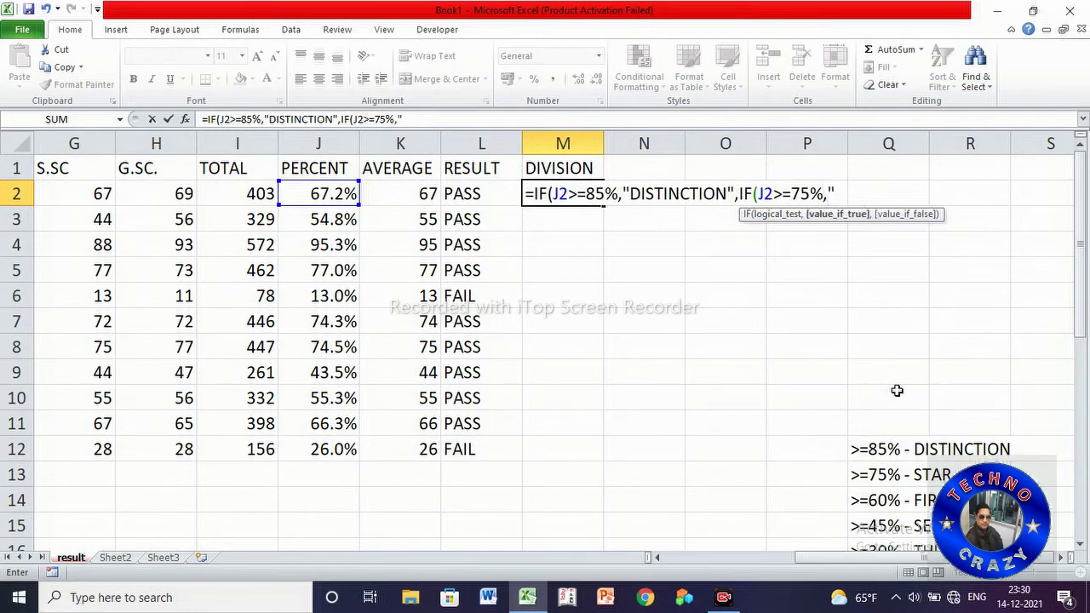
text(STAR")
text(,)
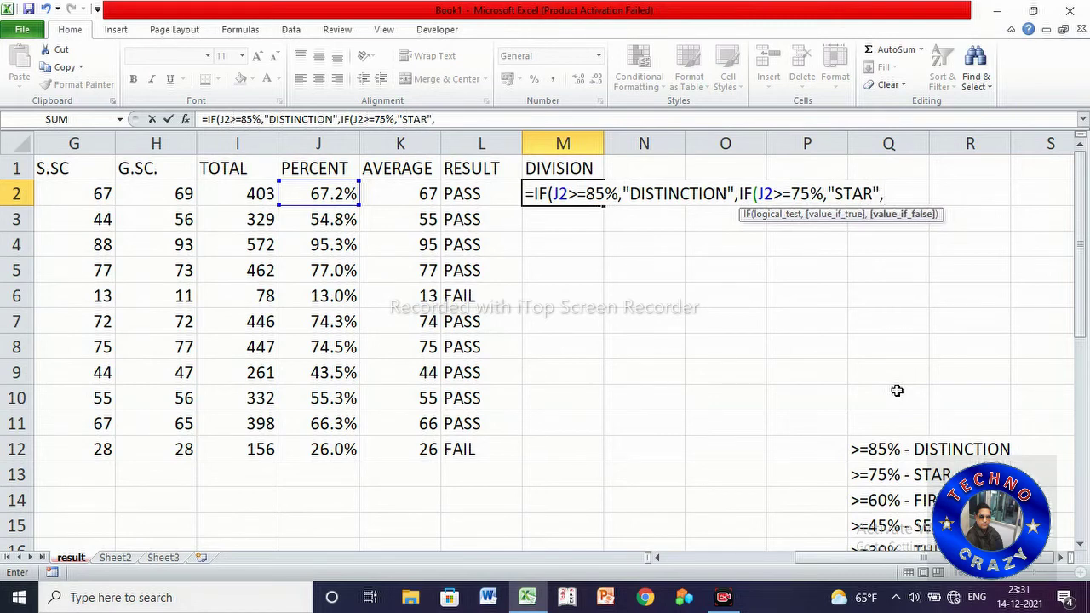
text(IF)
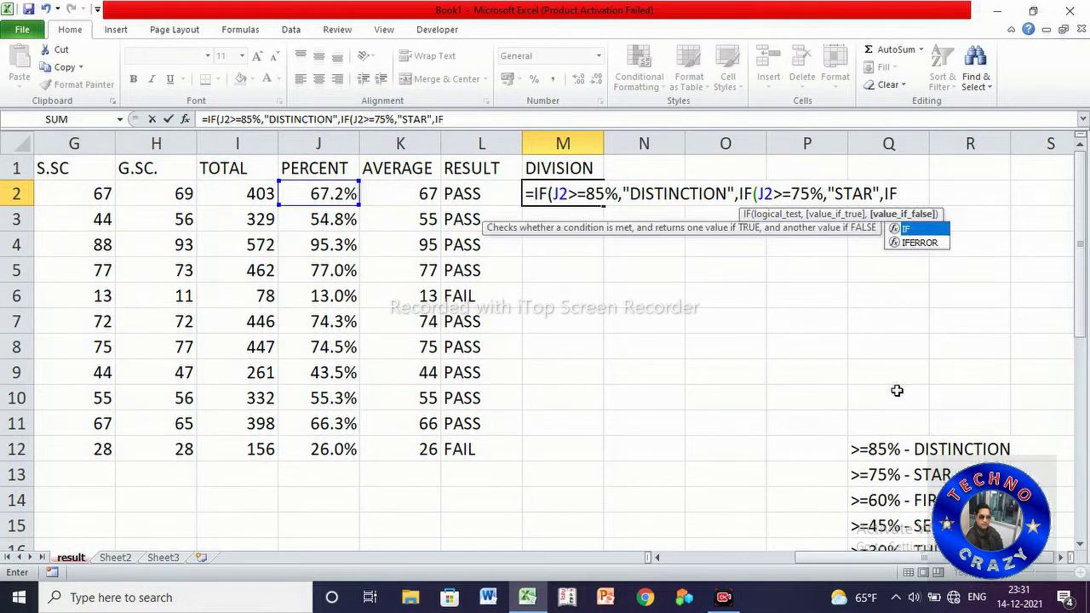
text((J)
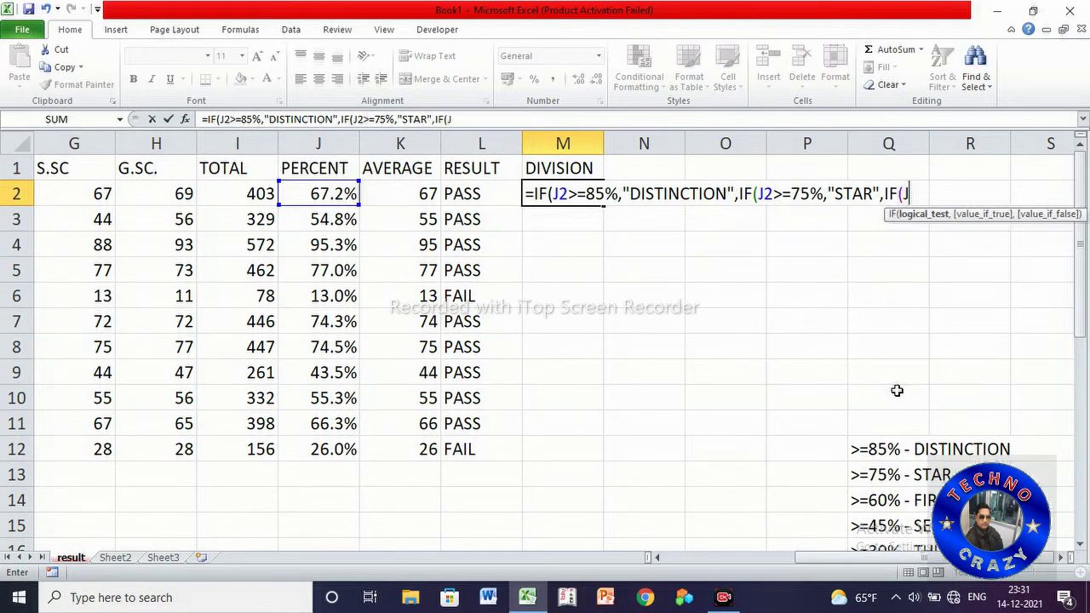
text(2>)
text(=)
text(60)
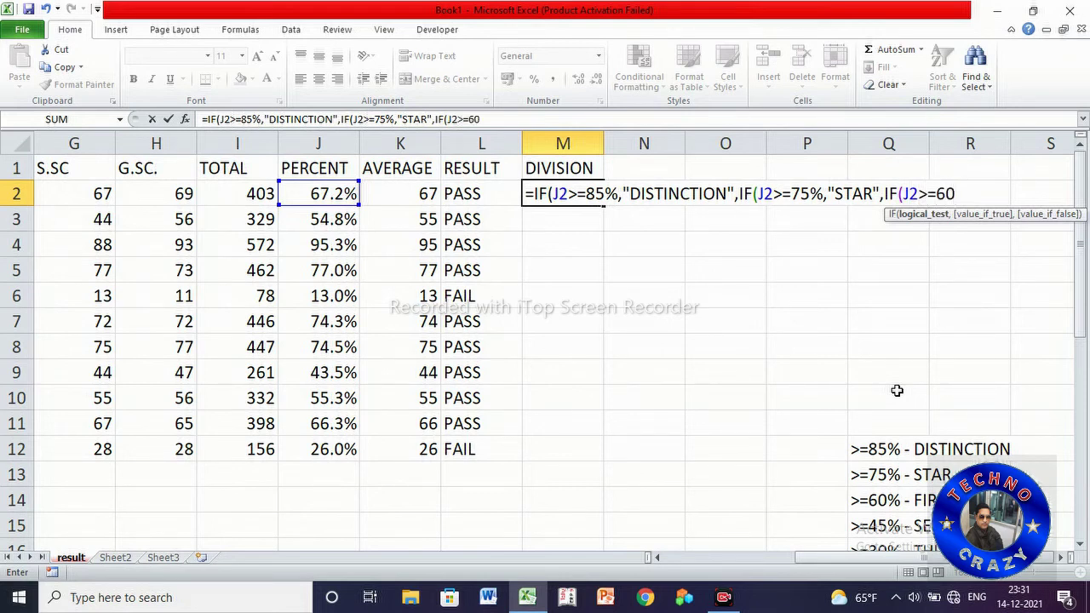
text(%)
text(,"FIRST")
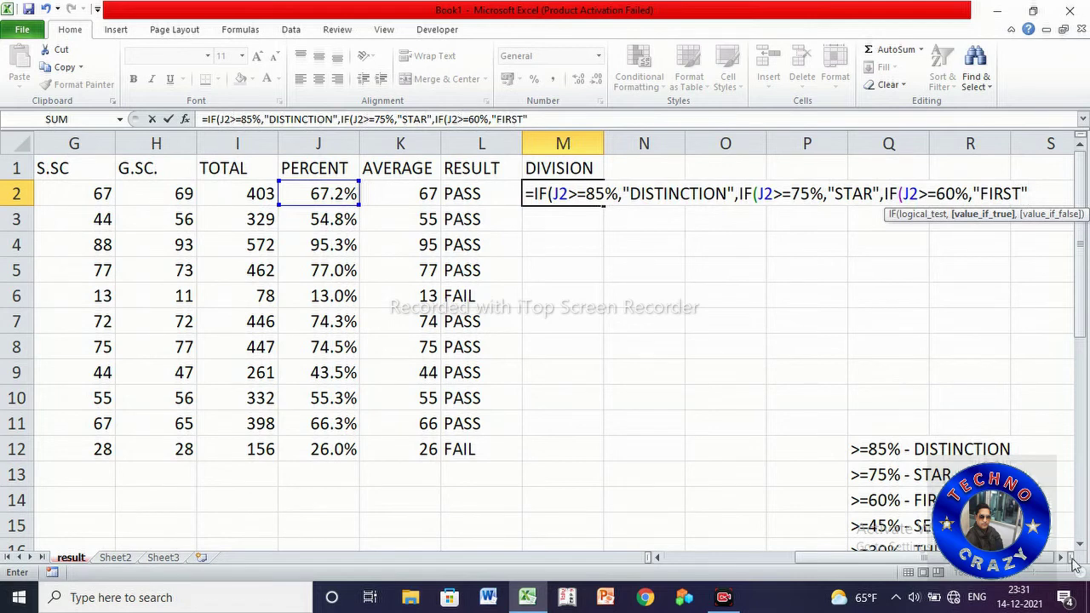
click(1064, 558)
click(1063, 558)
click(1064, 558)
click(1064, 558)
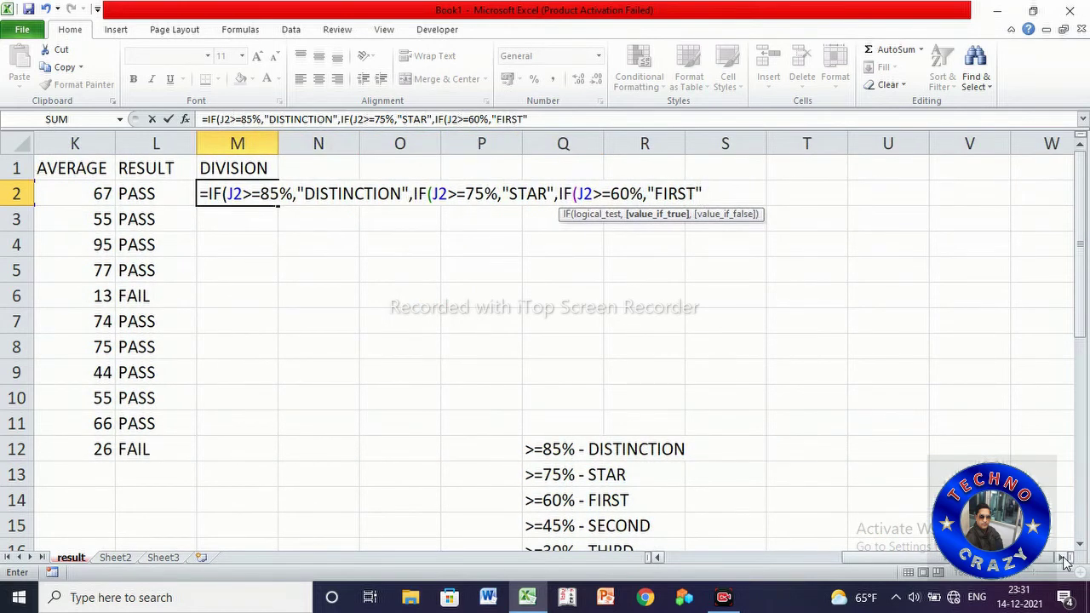
Complete the M2 formula with SECOND at 45%, THIRD at 30%, otherwise FAIL, plus closing parentheses
text(,IF()
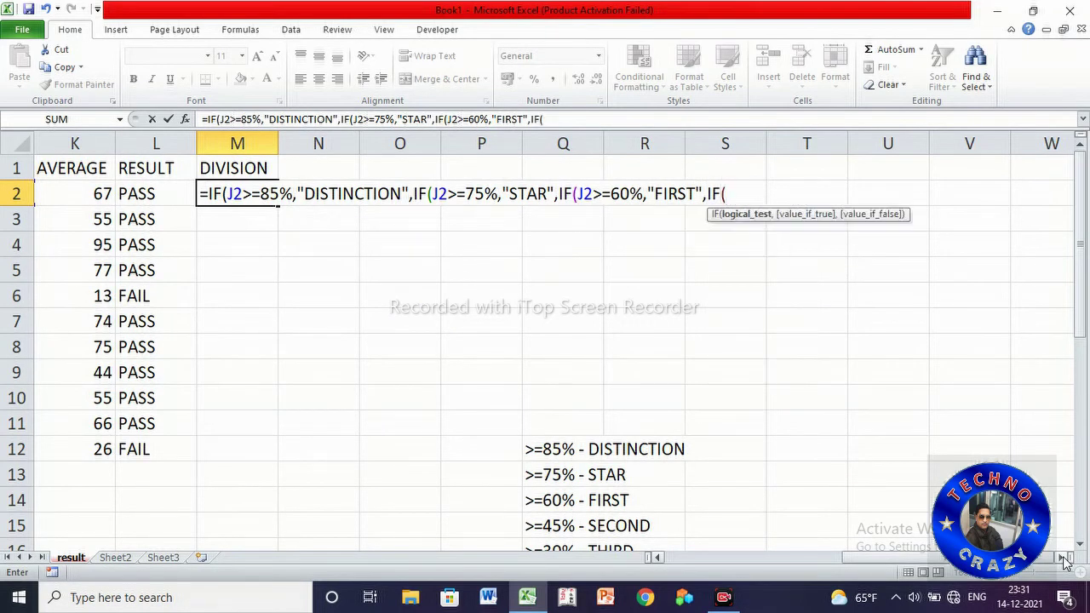
text(J2)
text(>=)
text(45)
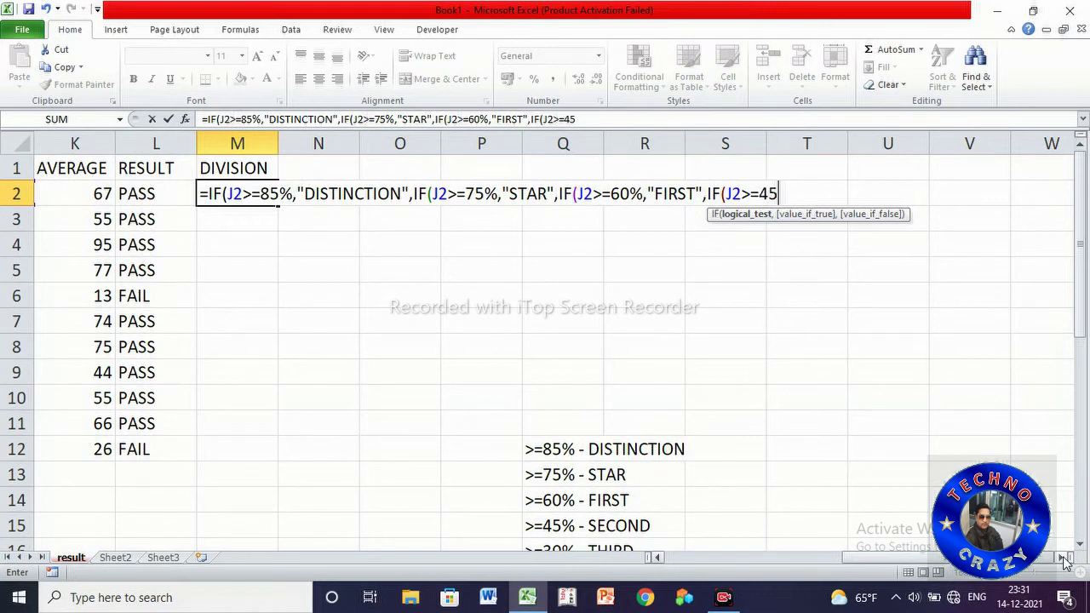
text(%,"SECOND)
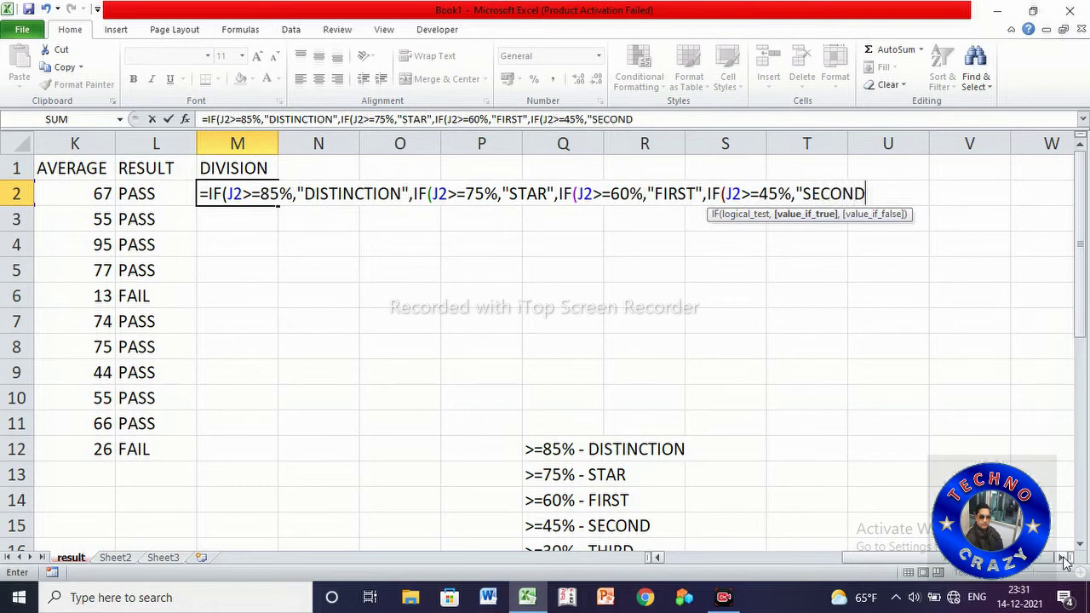
text(",)
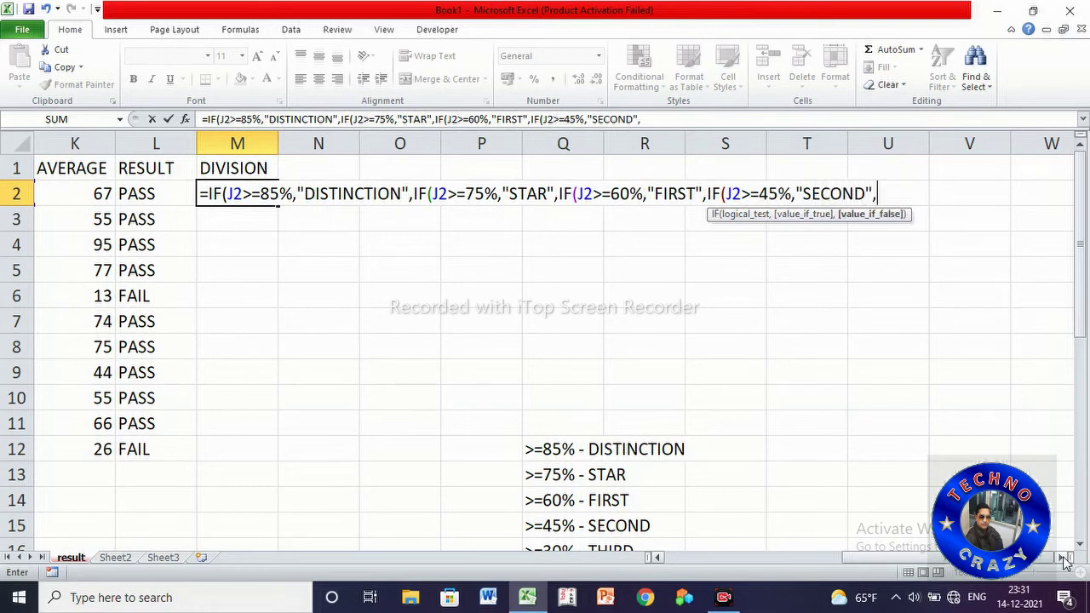
text(IF)
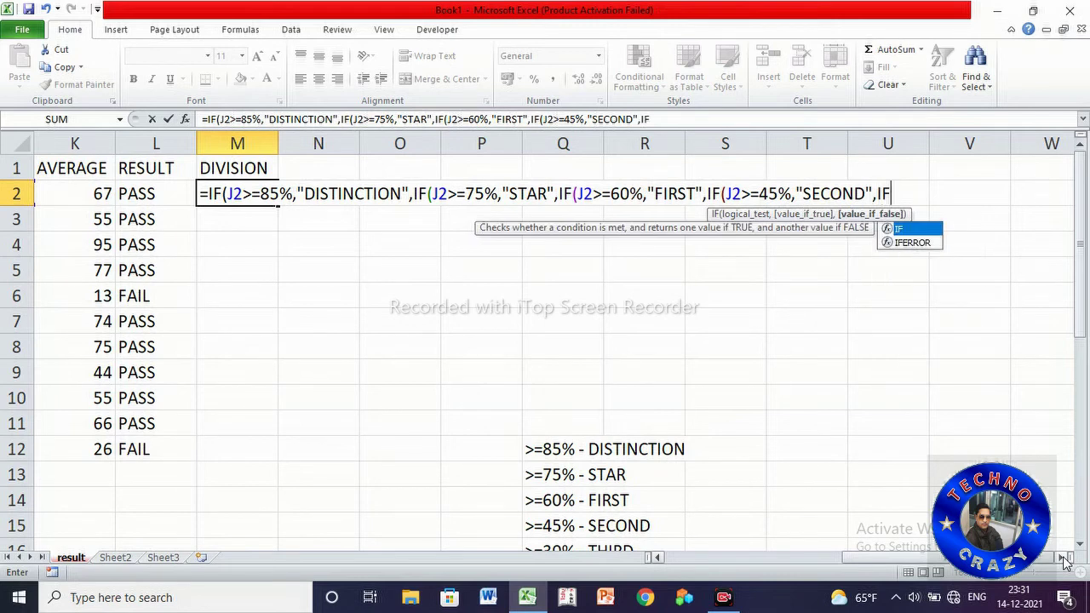
text((J2>=3)
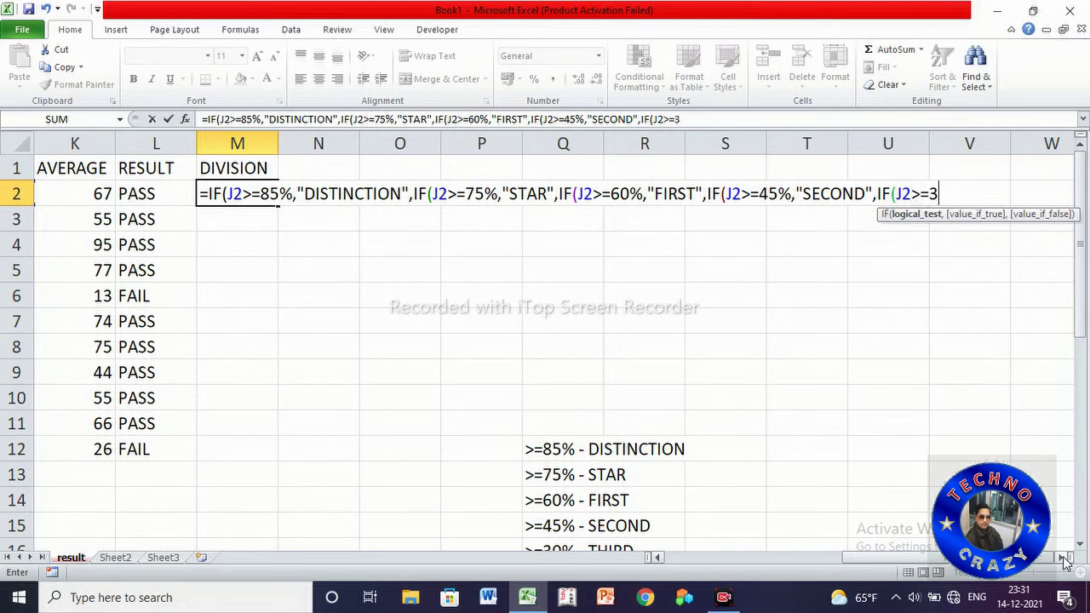
text(0)
text(%,)
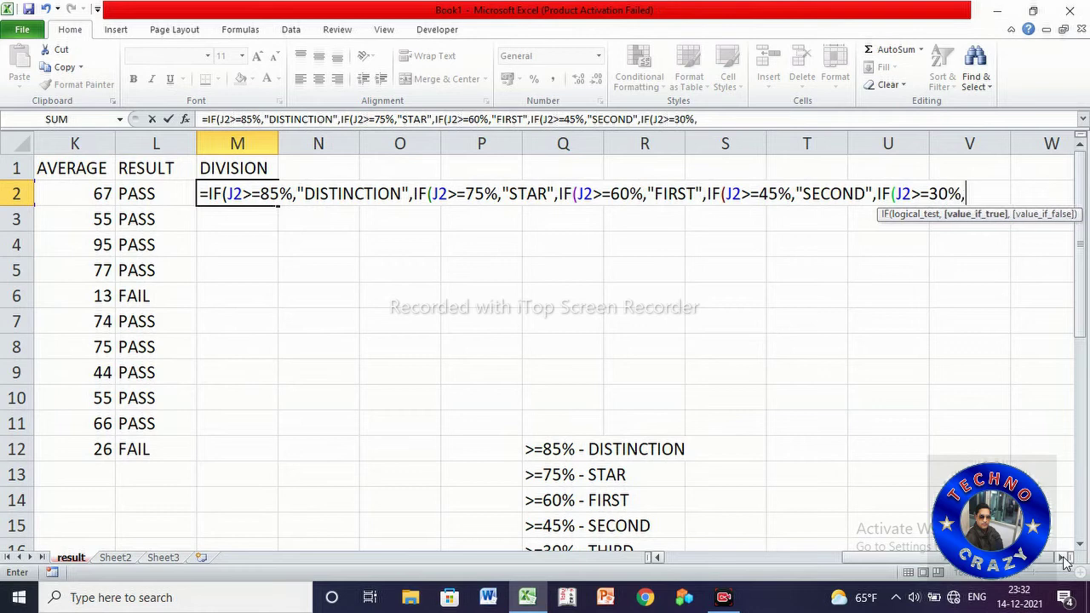
text("THJ)
key(BackSpace)
text(IRD")
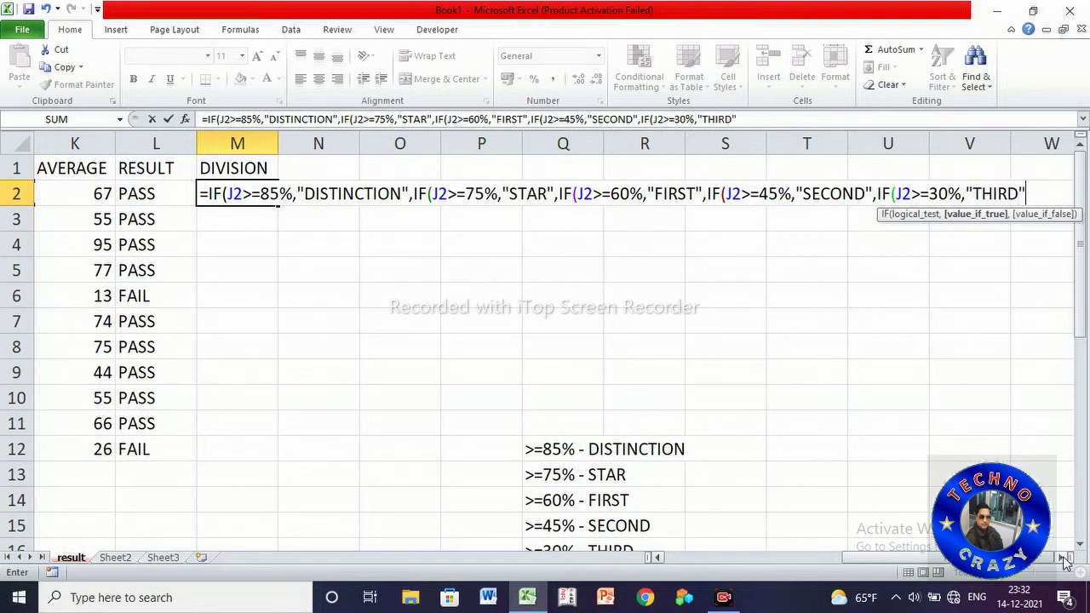
text(,"FA)
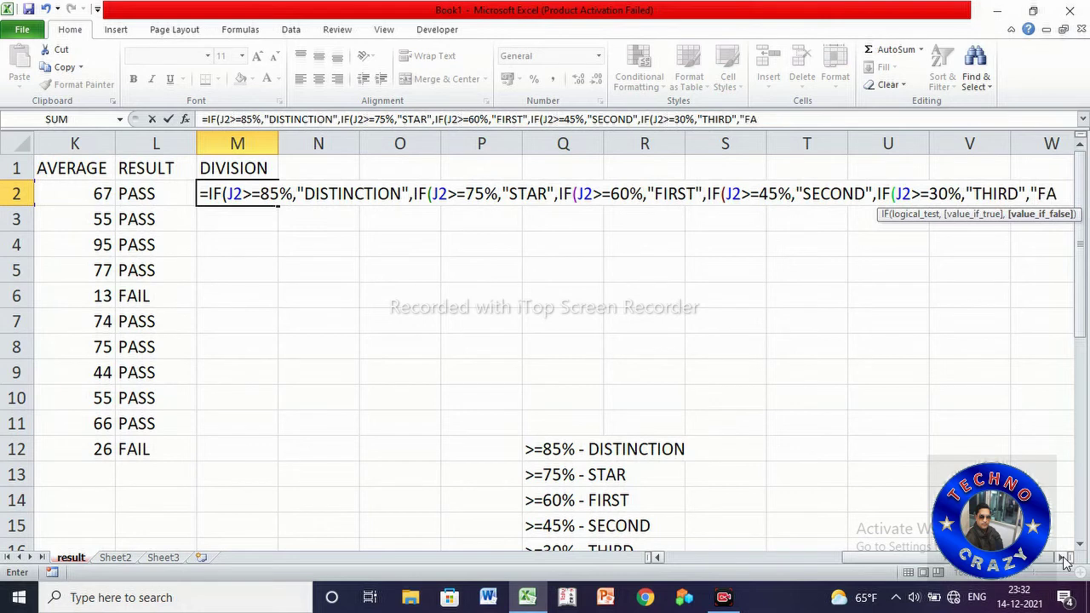
text(IL)
click(1063, 558)
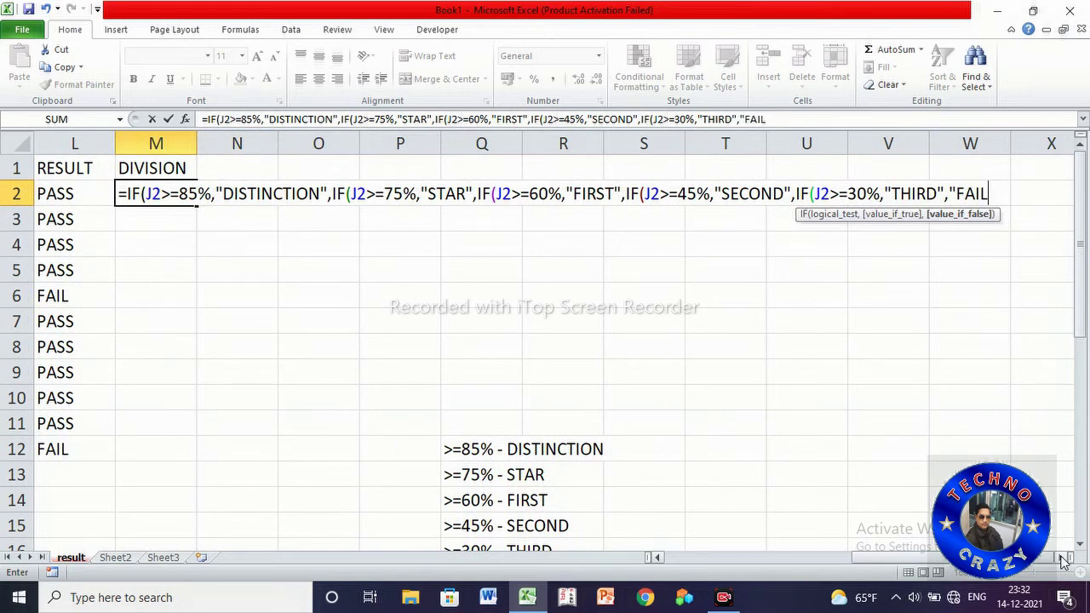
text(")))))
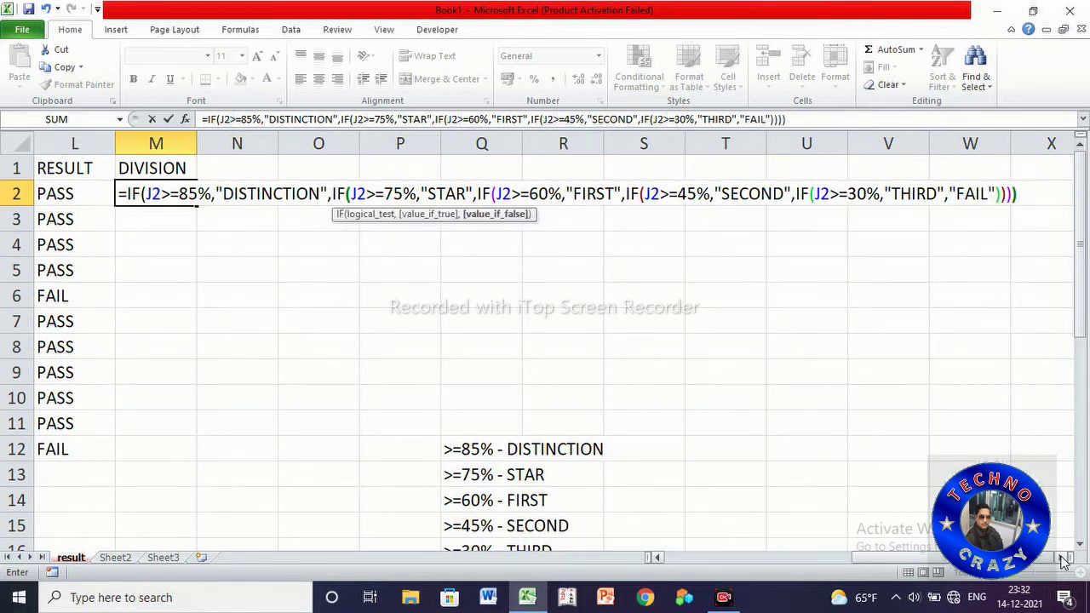
text())
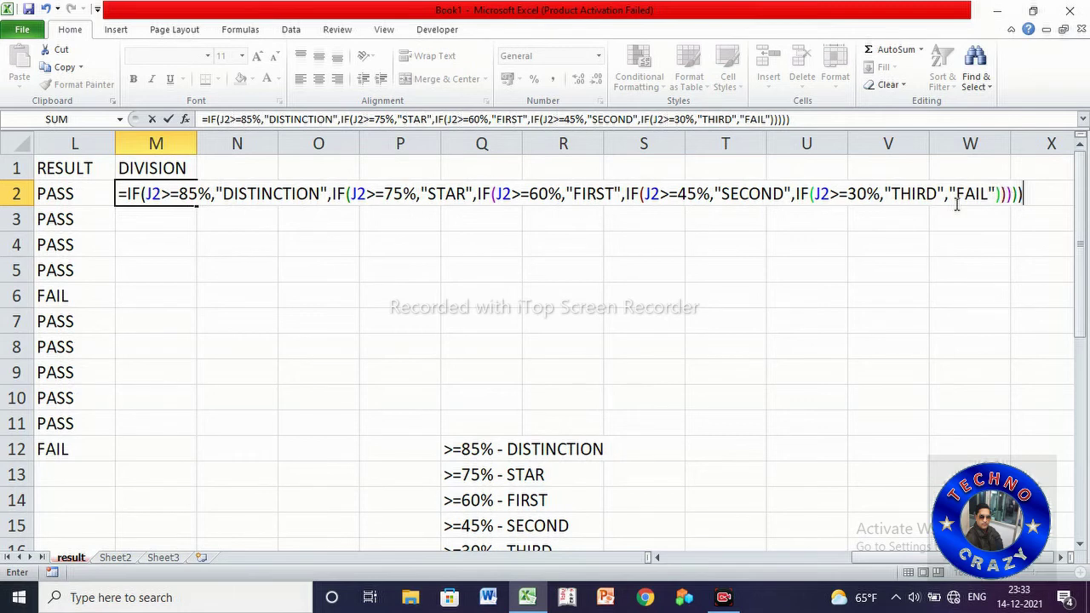
Enter the division formula, fill it down M2:M12, and autofit column M to DISTINCTION
key(Return)
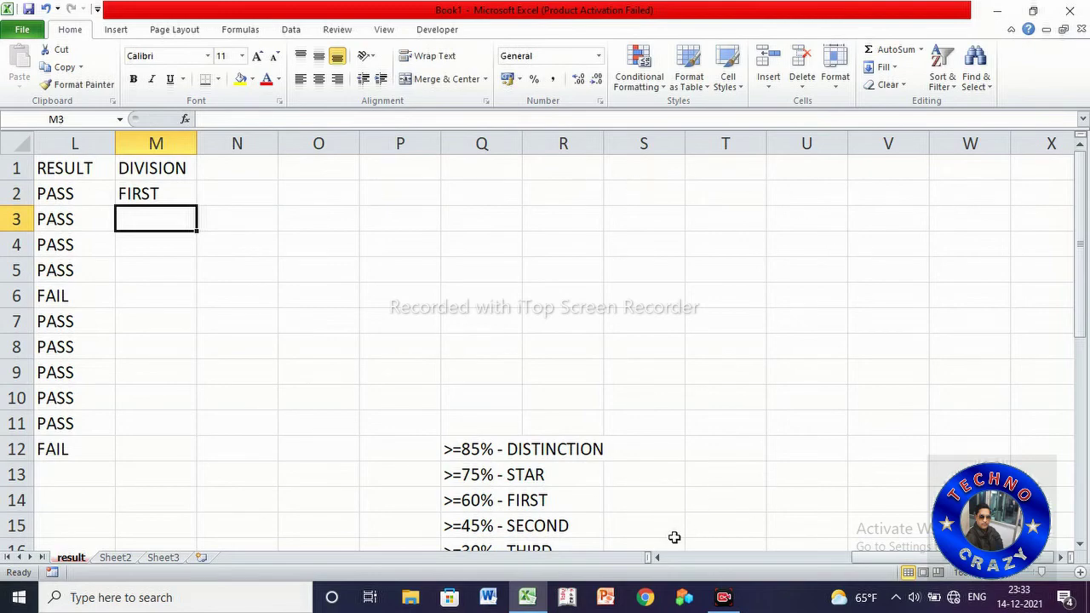
drag(656, 560, 656, 559)
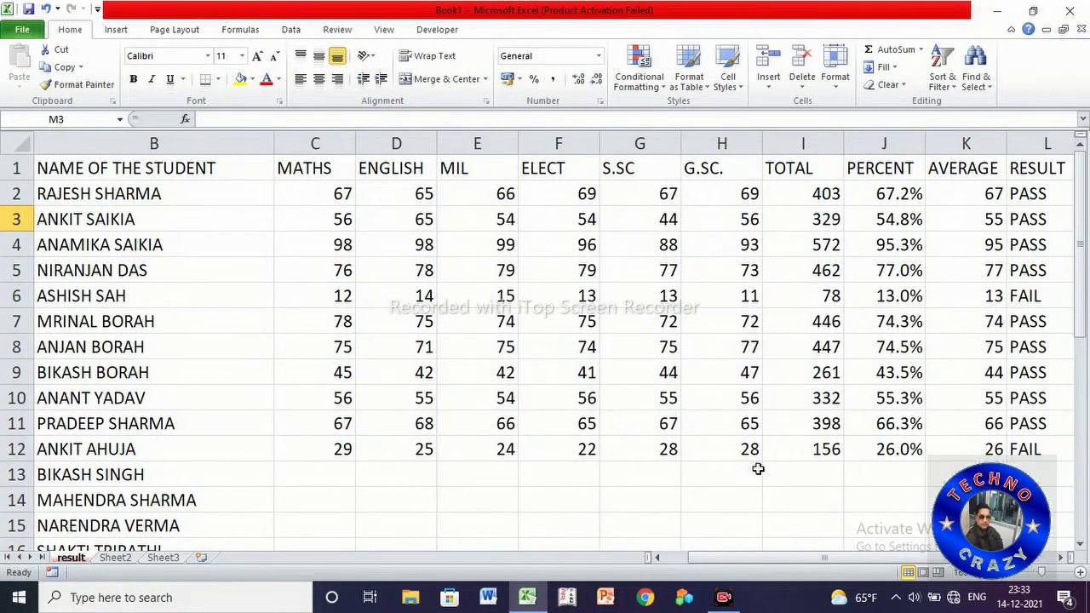
click(1062, 558)
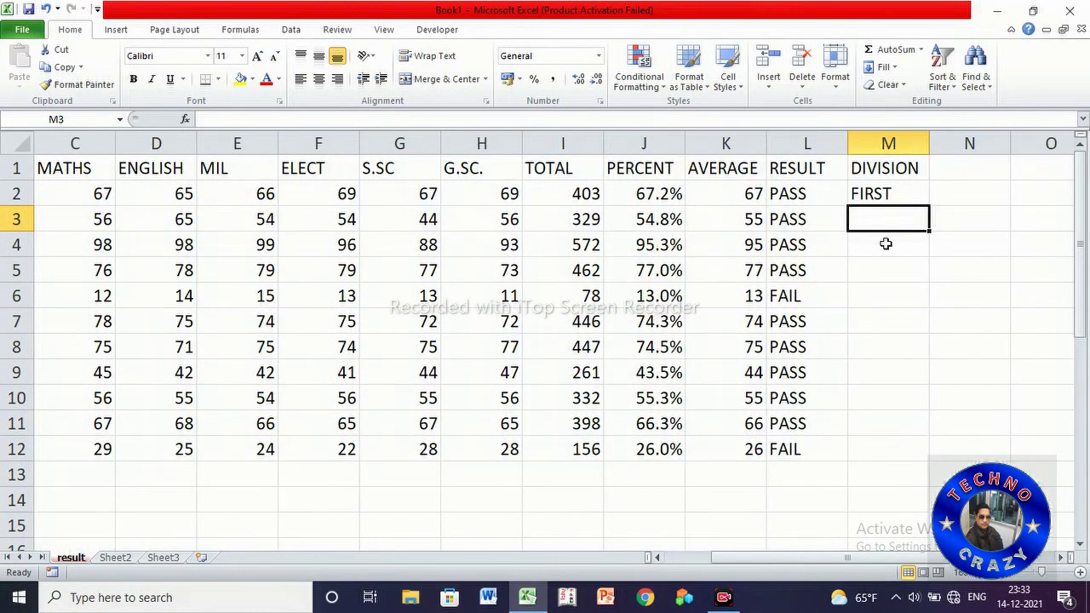
click(885, 194)
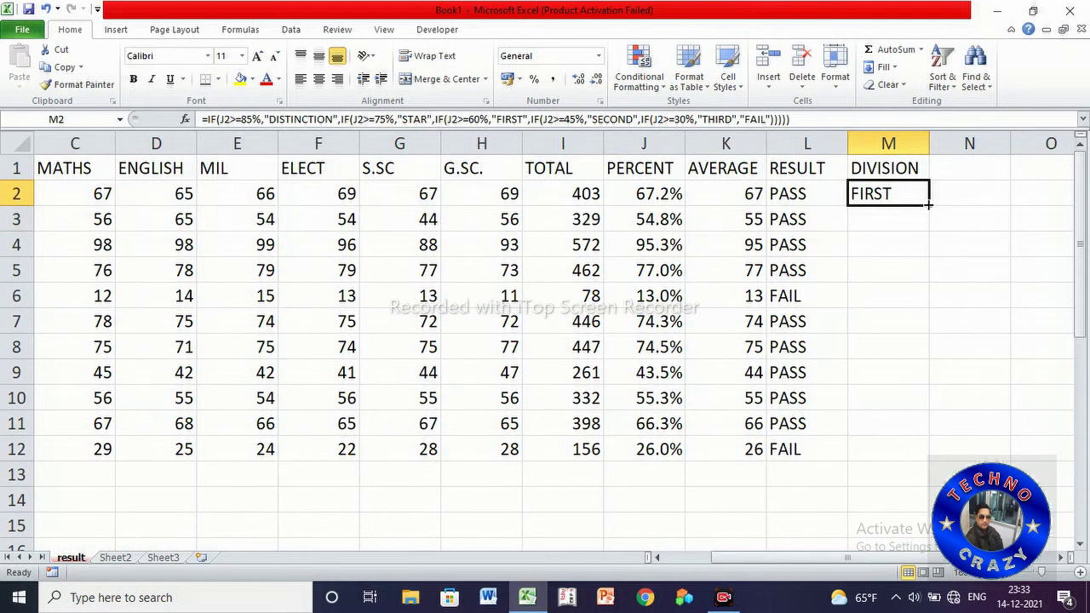
drag(930, 205, 922, 461)
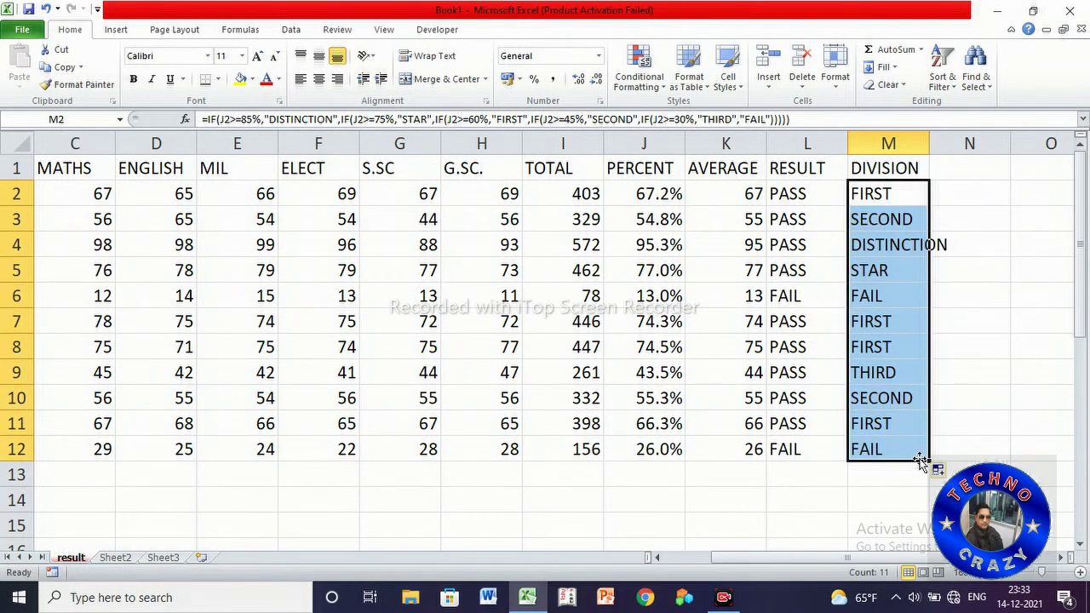
double_click(928, 143)
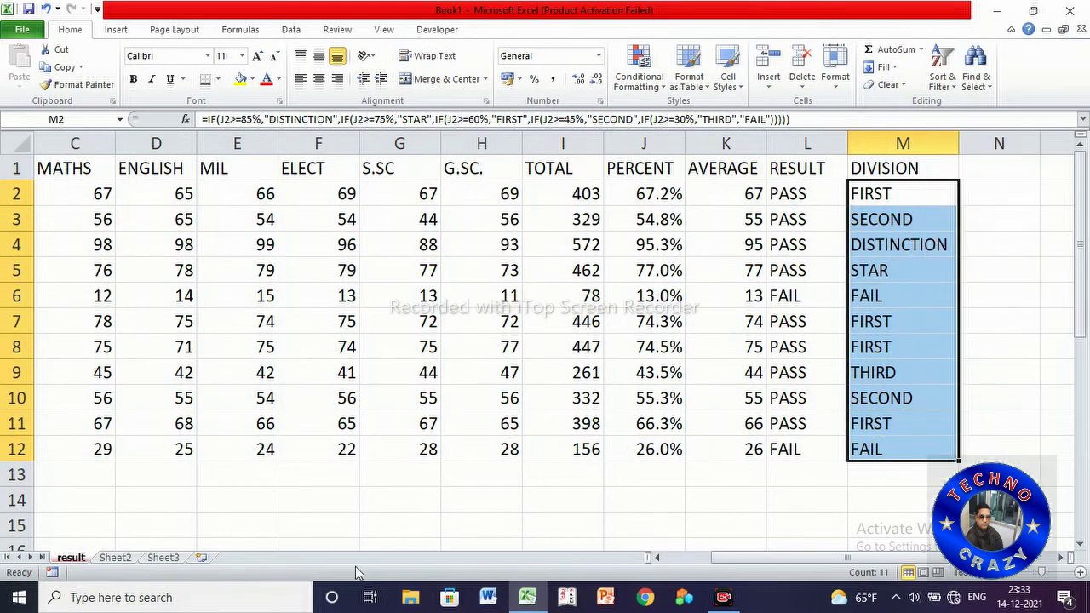
click(659, 558)
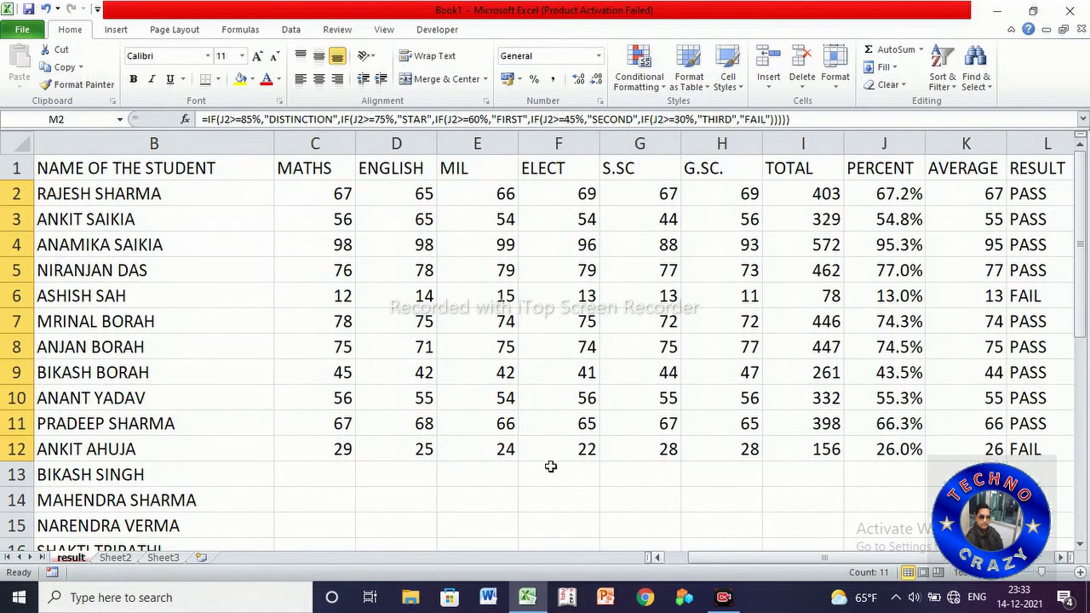
Enter row 13 marks 45, 47, 48, 44, 46, 44 in C13:H13, then narrow columns B and E
click(324, 481)
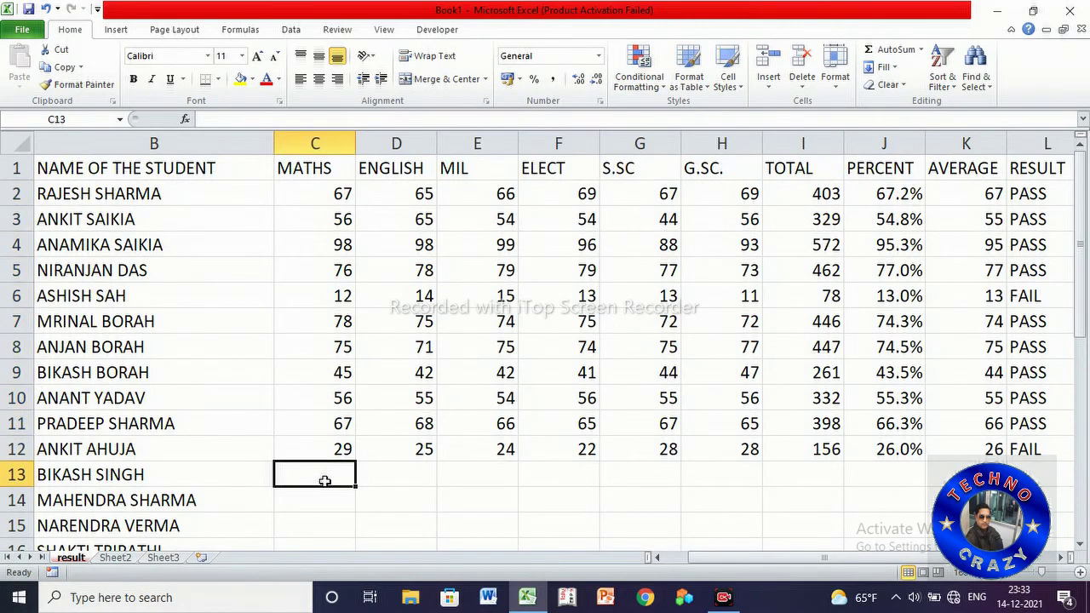
text(45)
key(Tab)
text(47)
key(Tab)
text(48)
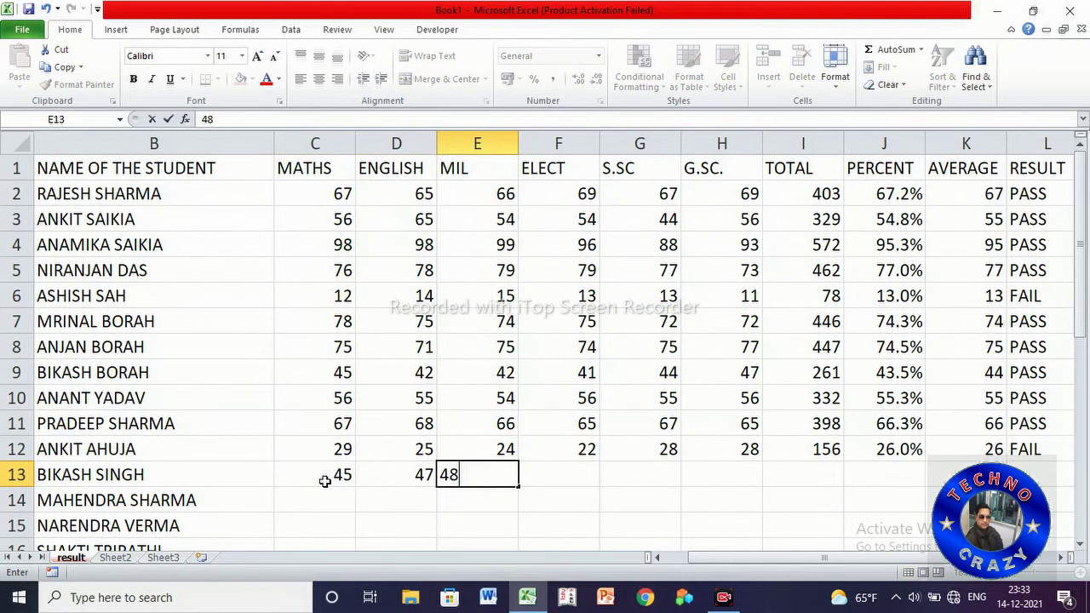
key(Tab)
text(44)
key(Tab)
text(46)
key(Tab)
text(44)
key(Tab)
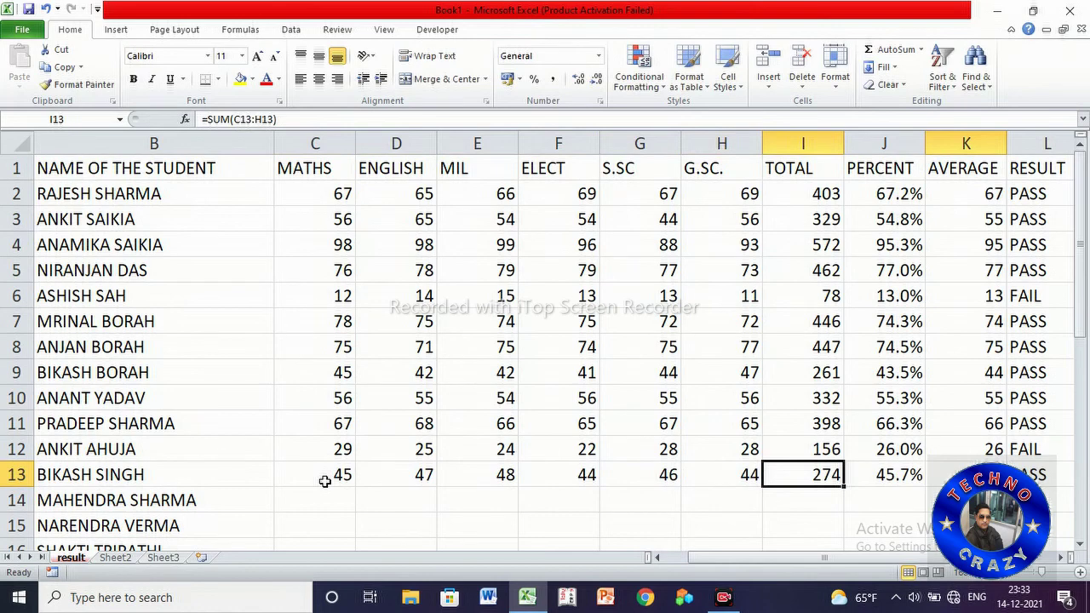
drag(274, 142, 227, 143)
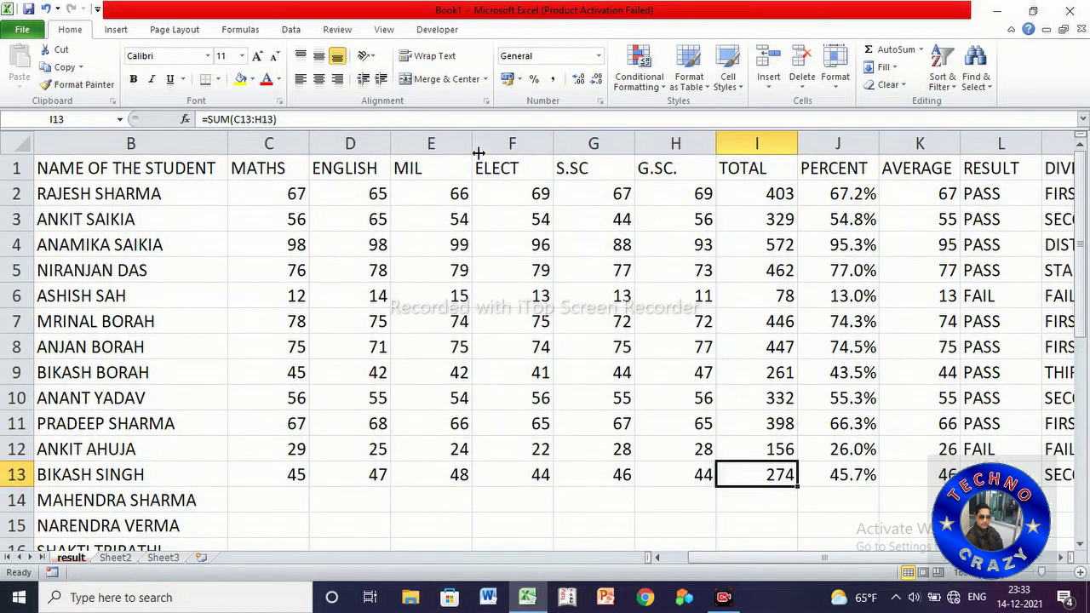
drag(475, 147, 441, 147)
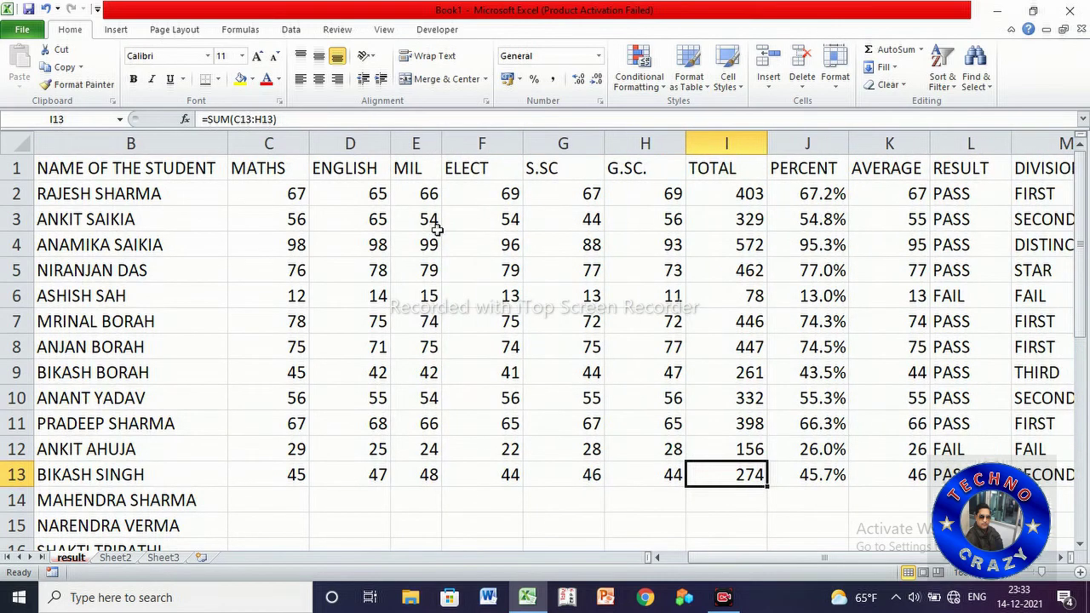
Enter row 14 marks 66, 67, 64, 66, 67, 60 in C14:H14
click(288, 499)
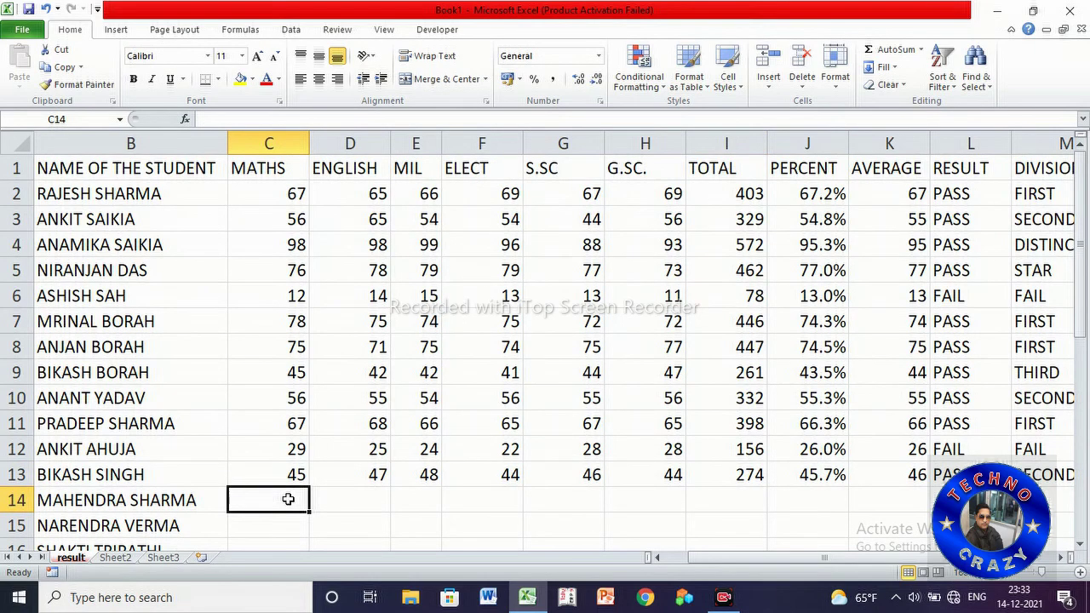
ctrl+scroll(288, 499, down, 1)
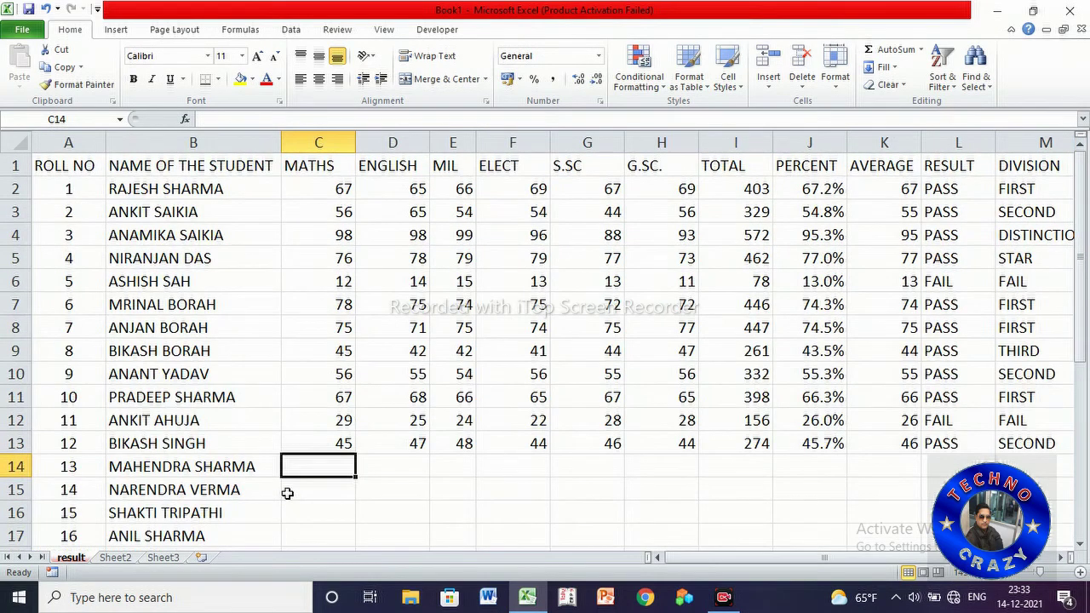
text(66)
key(Tab)
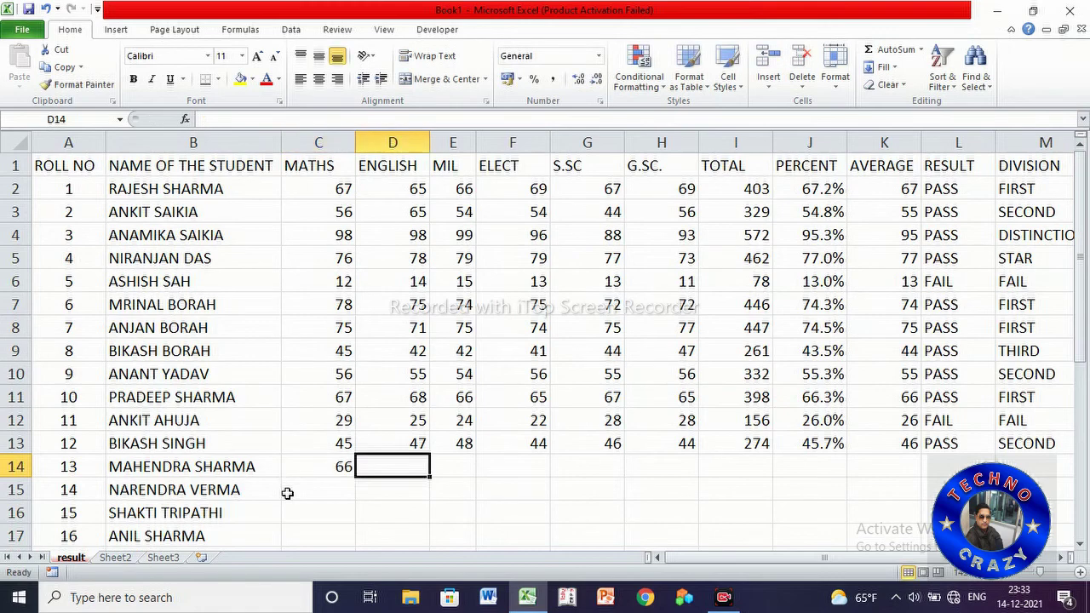
text(67)
key(Tab)
text(64)
key(Tab)
text(66)
key(Tab)
text(67)
key(Tab)
text(6)
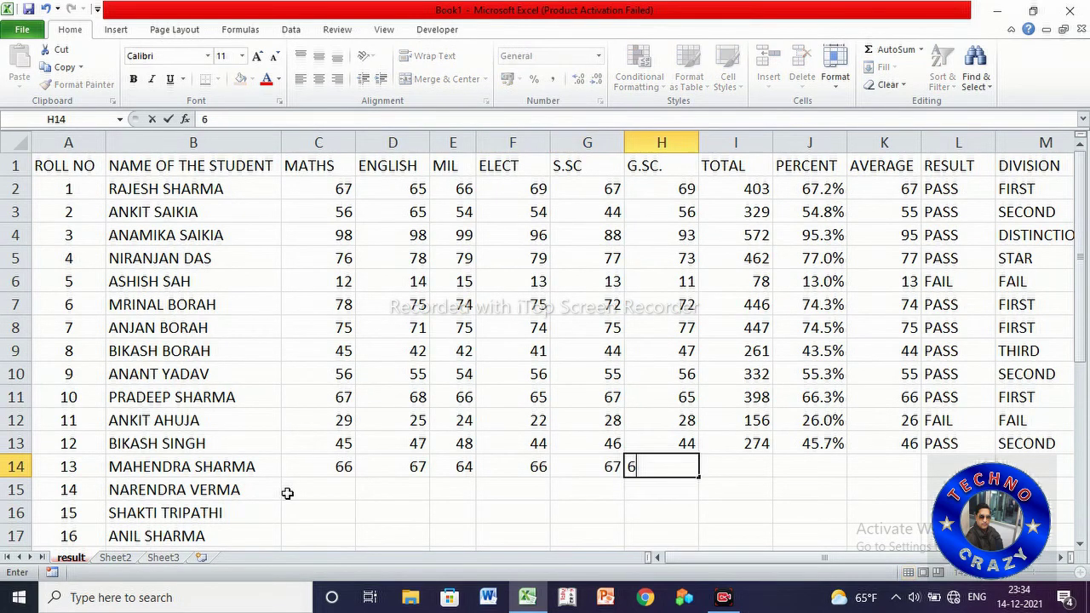
text(0)
key(Tab)
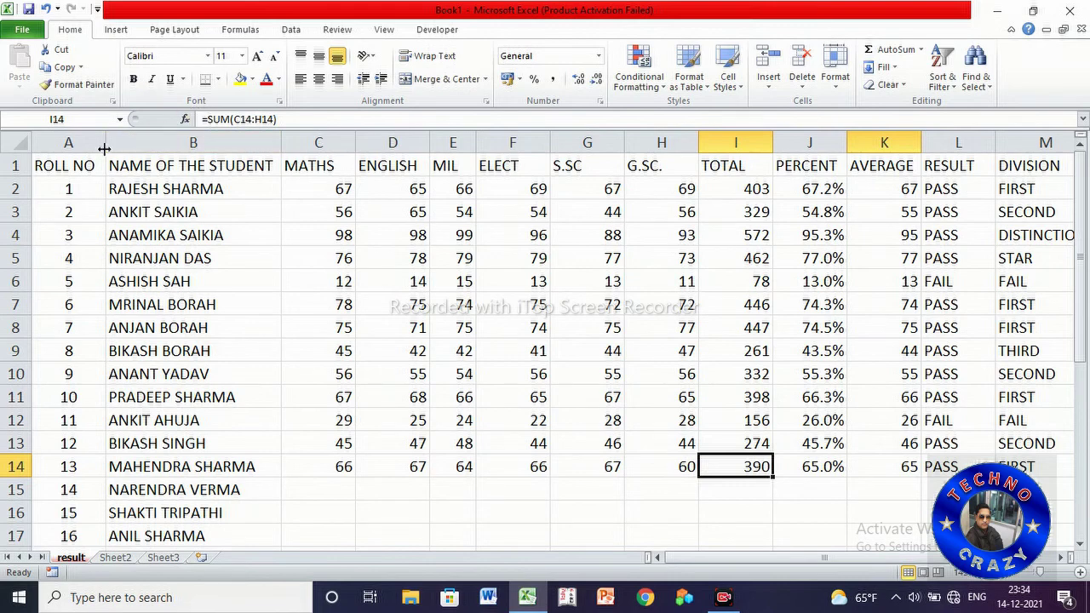
drag(85, 164, 1014, 168)
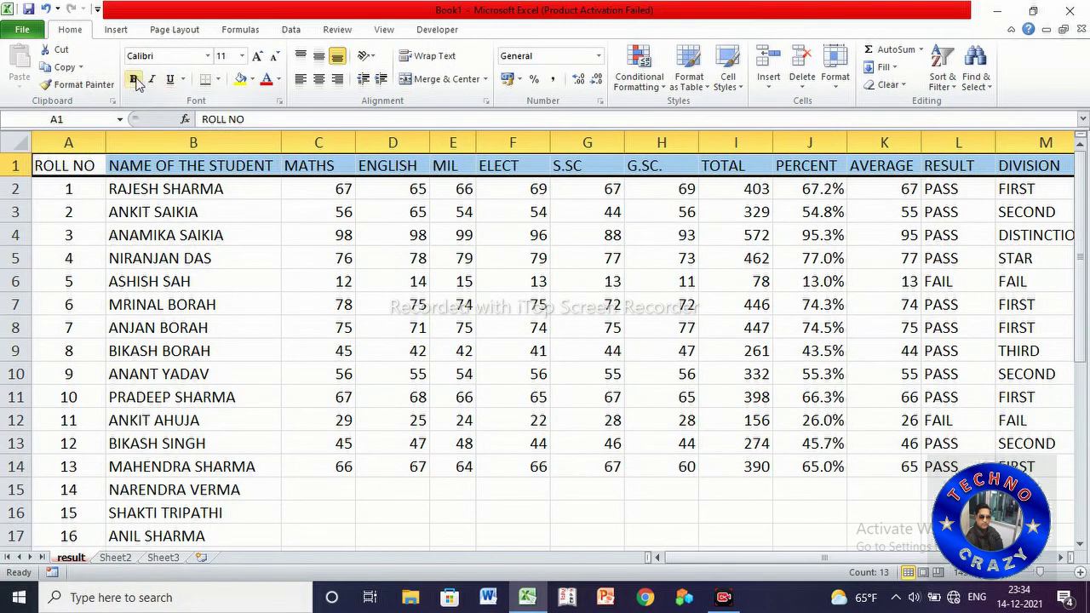
Make the A1:M1 headings from ROLL NO to DIVISION bold and centred
key(ctrl+b)
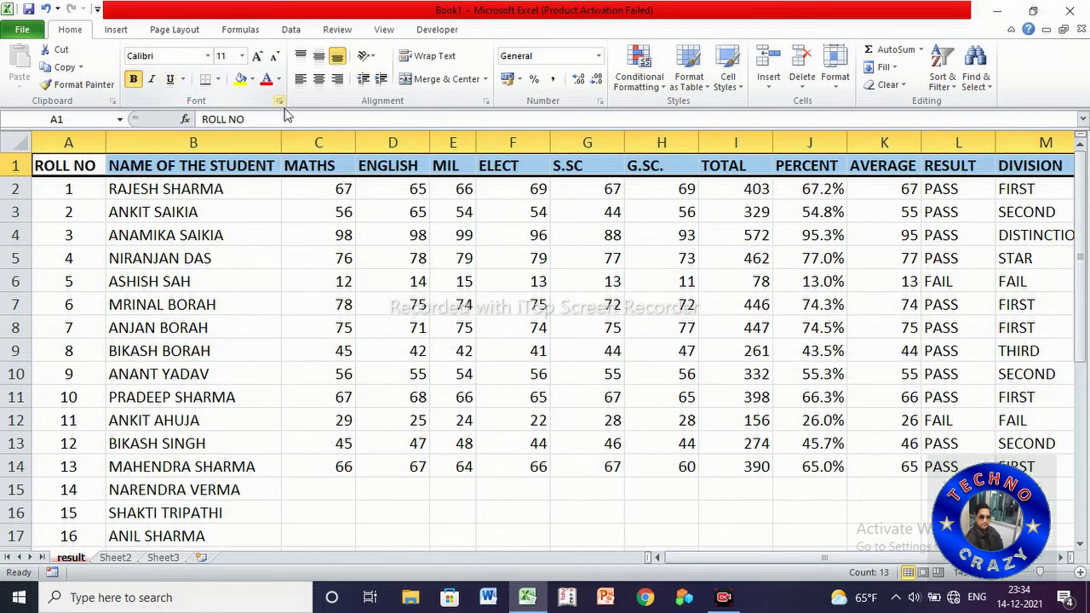
click(319, 79)
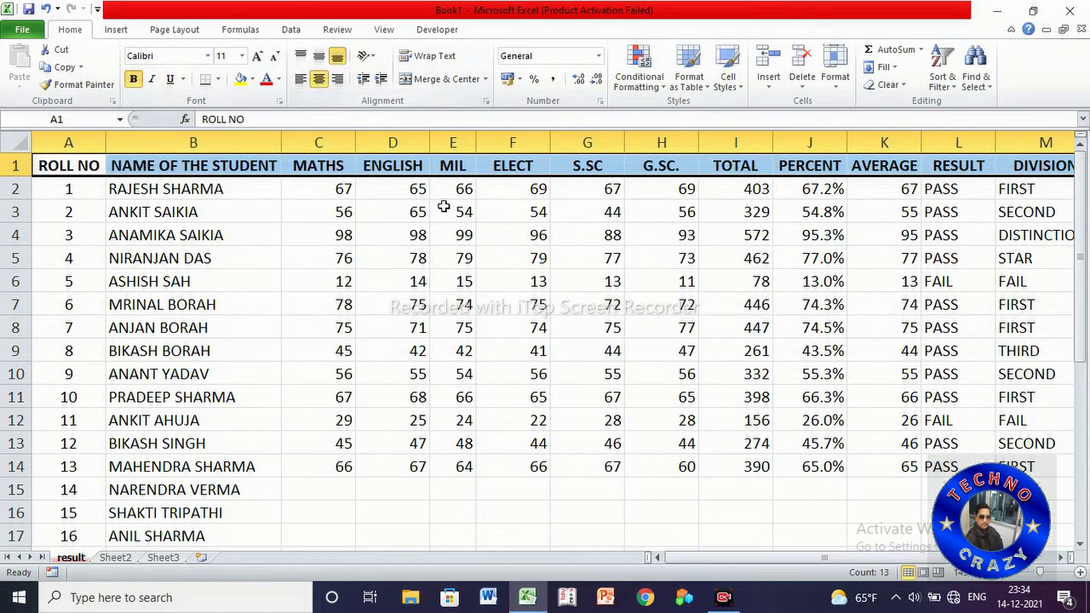
click(211, 166)
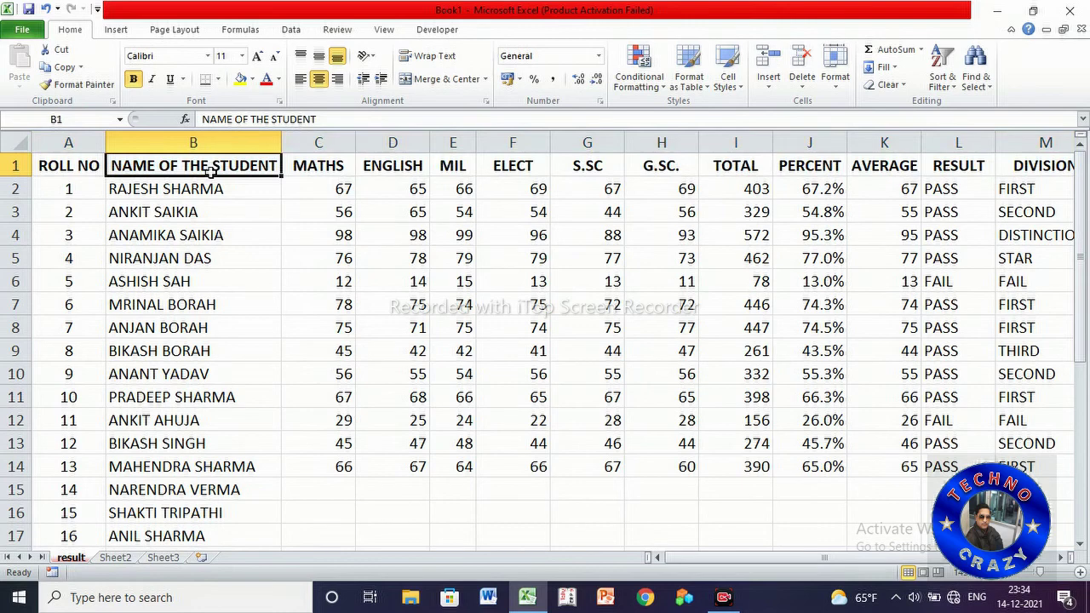
mouse_move(68, 159)
mouse_down()
mouse_move(1081, 572)
mouse_move(732, 559)
mouse_move(687, 418)
mouse_move(653, 381)
mouse_up()
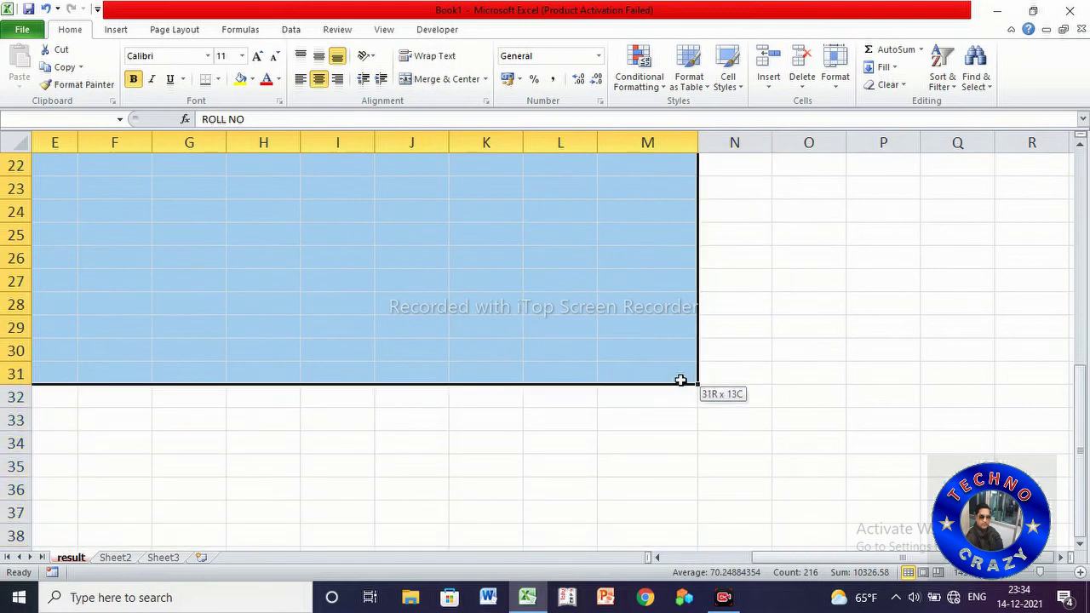
Apply All Borders to the whole results table A1:M31
drag(653, 381, 544, 380)
scroll(545, 380, up, 5)
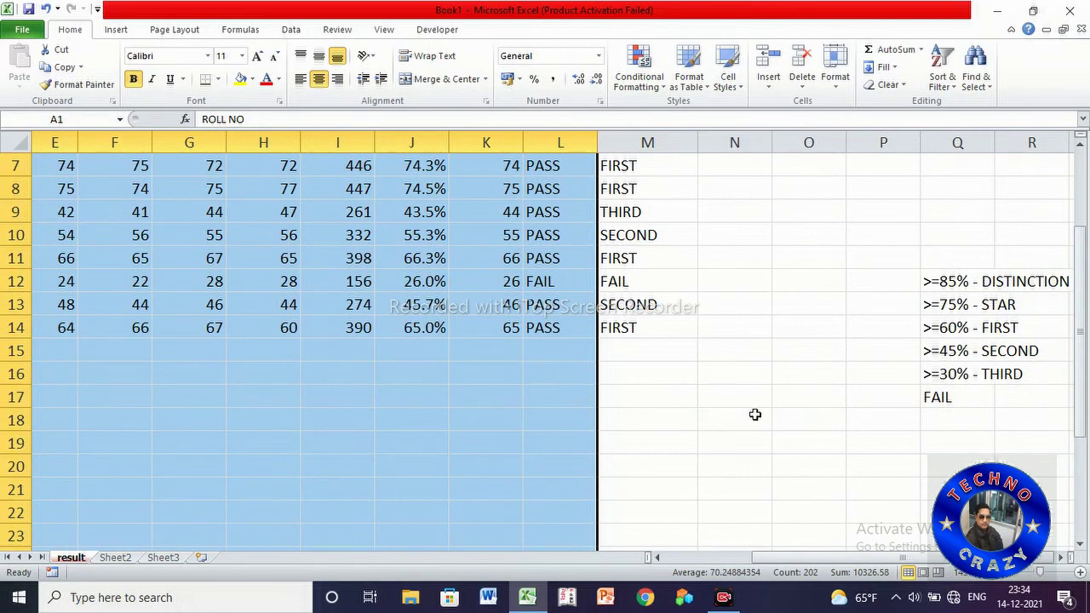
key(shift+Right)
scroll(760, 417, up, 3)
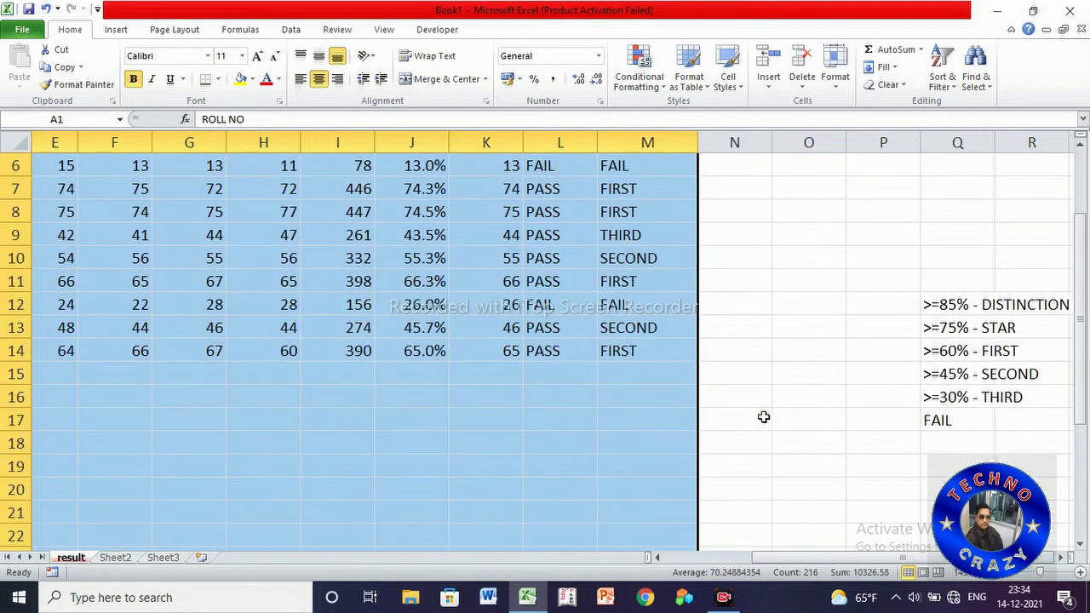
scroll(766, 416, up, 2)
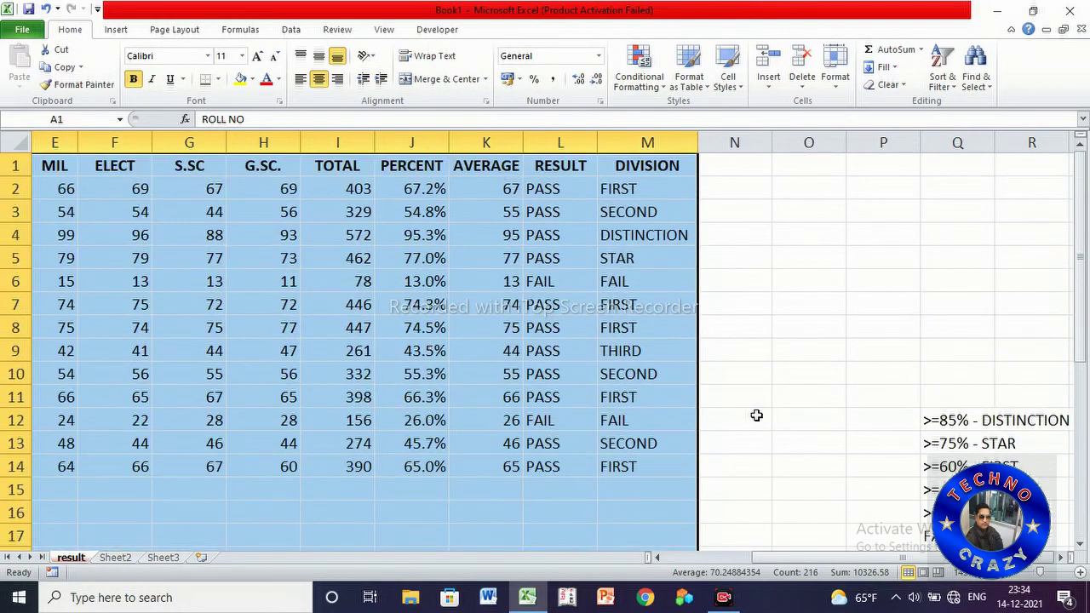
click(218, 79)
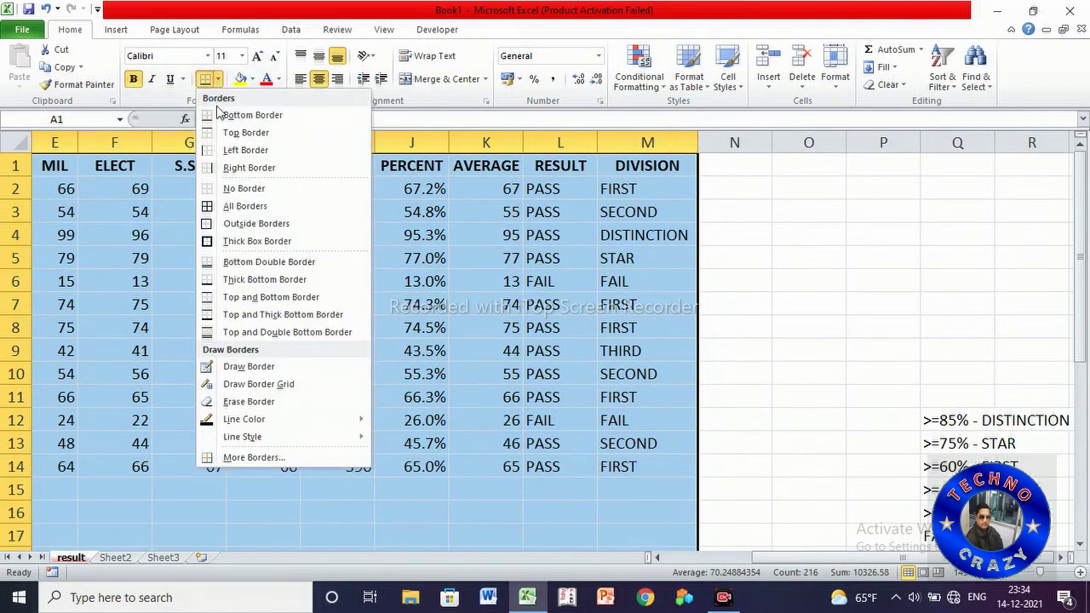
click(244, 206)
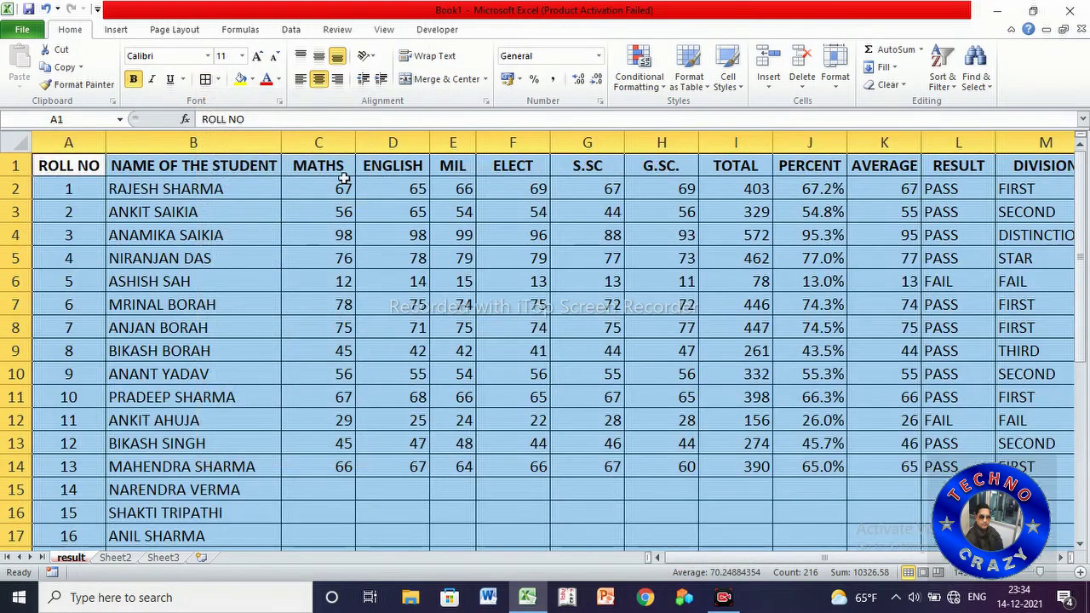
click(453, 213)
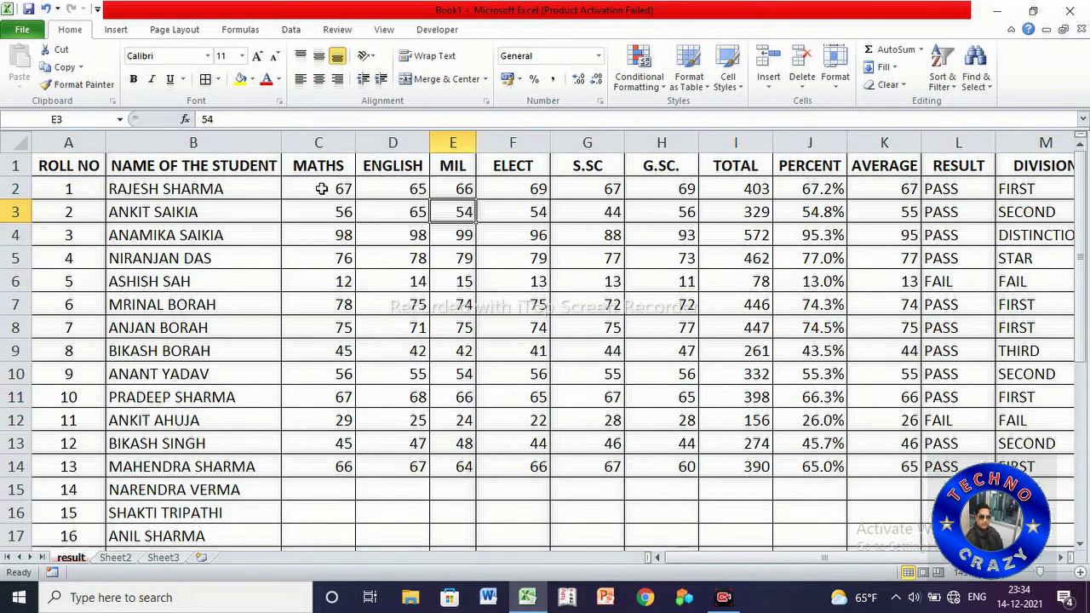
Centre all values in C2:M31, from the subject marks through the DIVISION column
drag(322, 189, 725, 479)
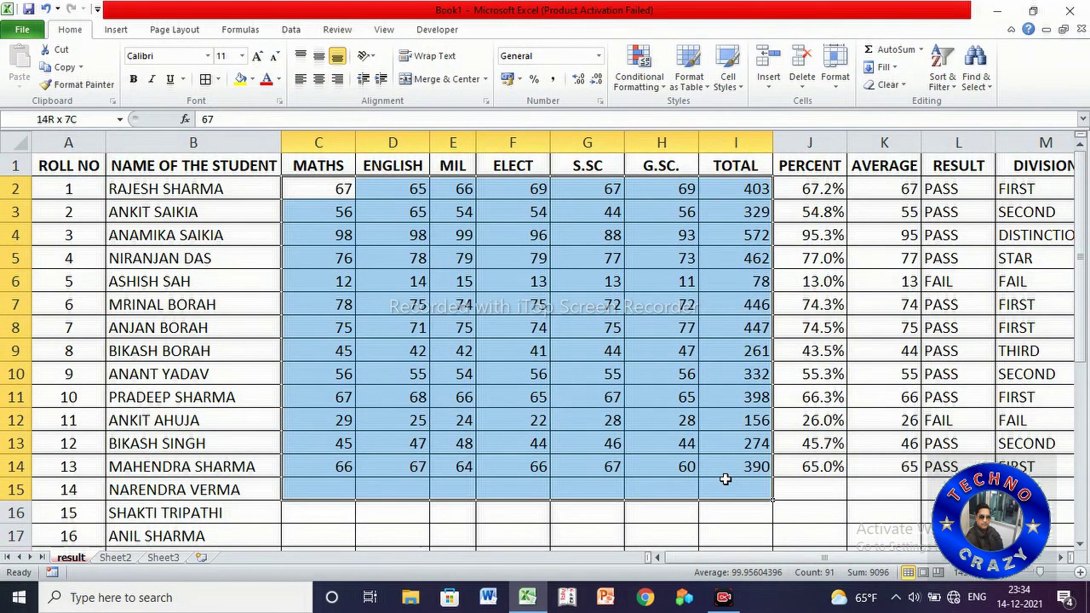
mouse_move(729, 480)
mouse_down()
mouse_move(1035, 535)
mouse_move(1039, 564)
mouse_up()
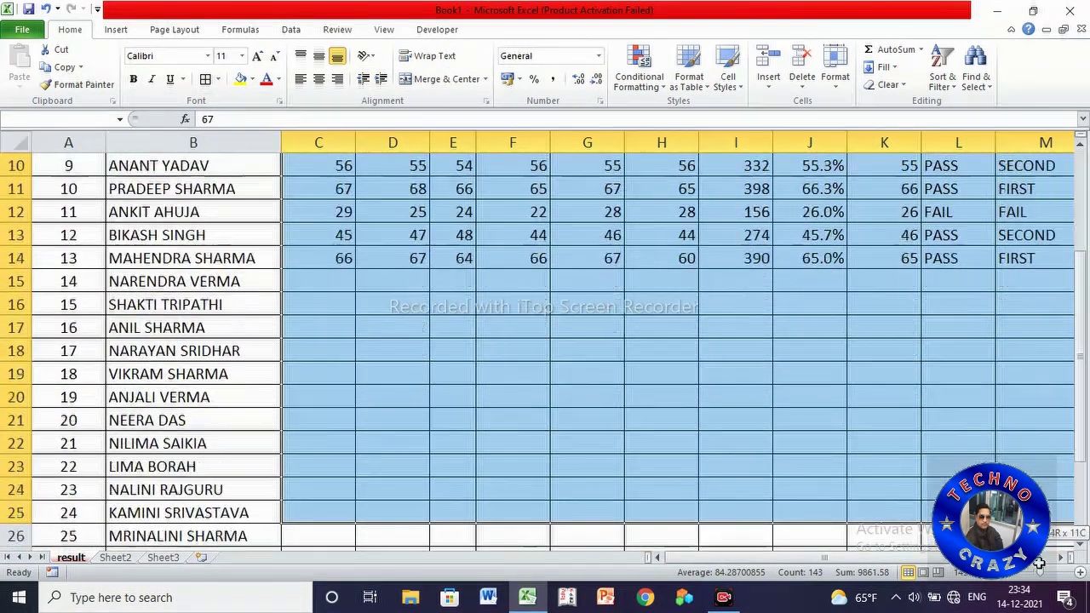
drag(1039, 564, 1056, 534)
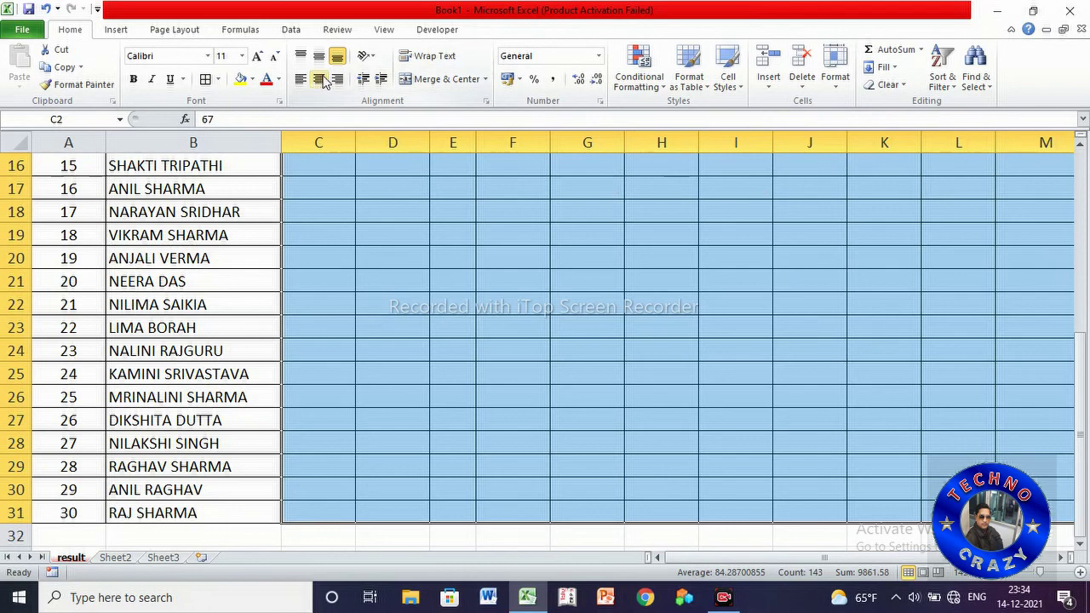
click(321, 79)
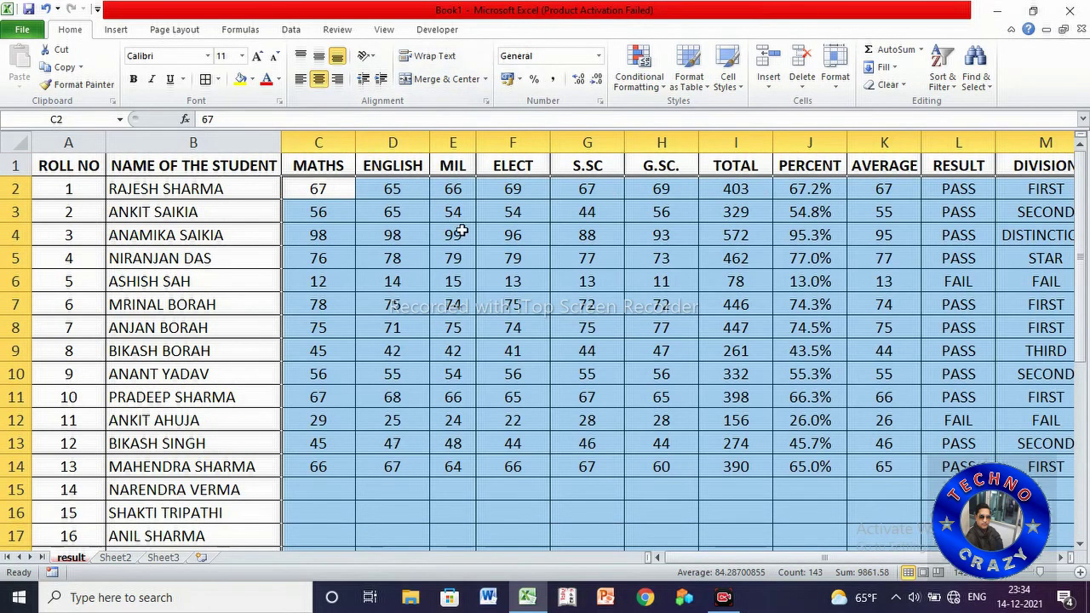
click(461, 232)
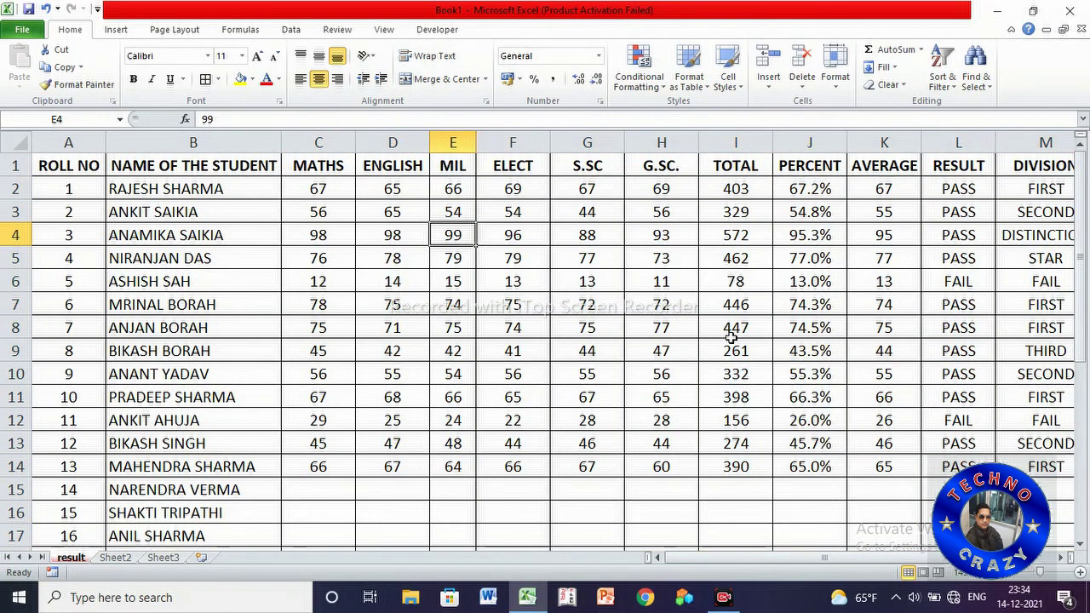
click(724, 608)
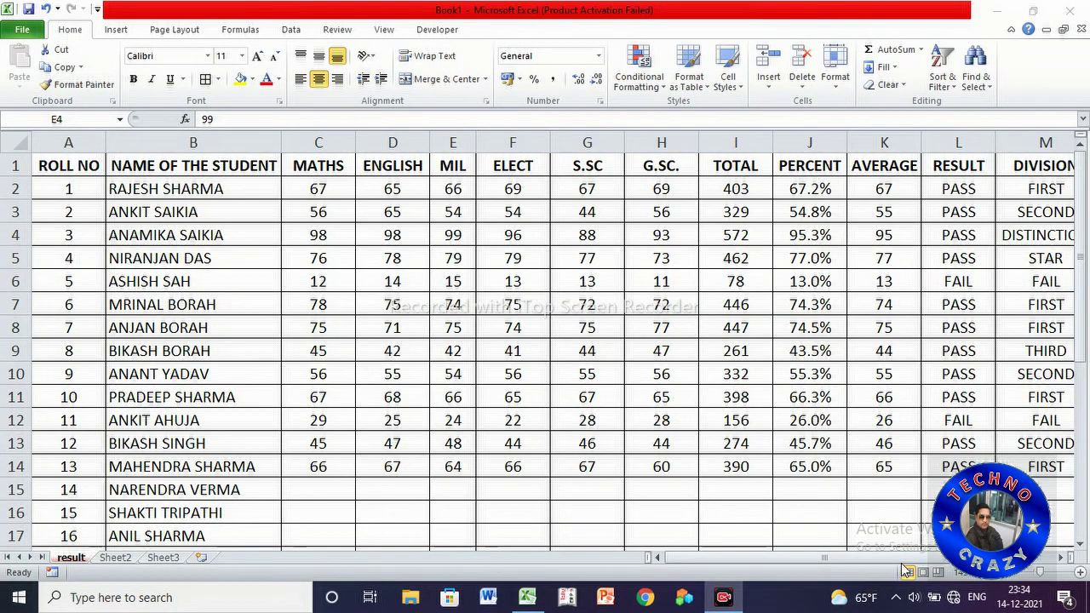